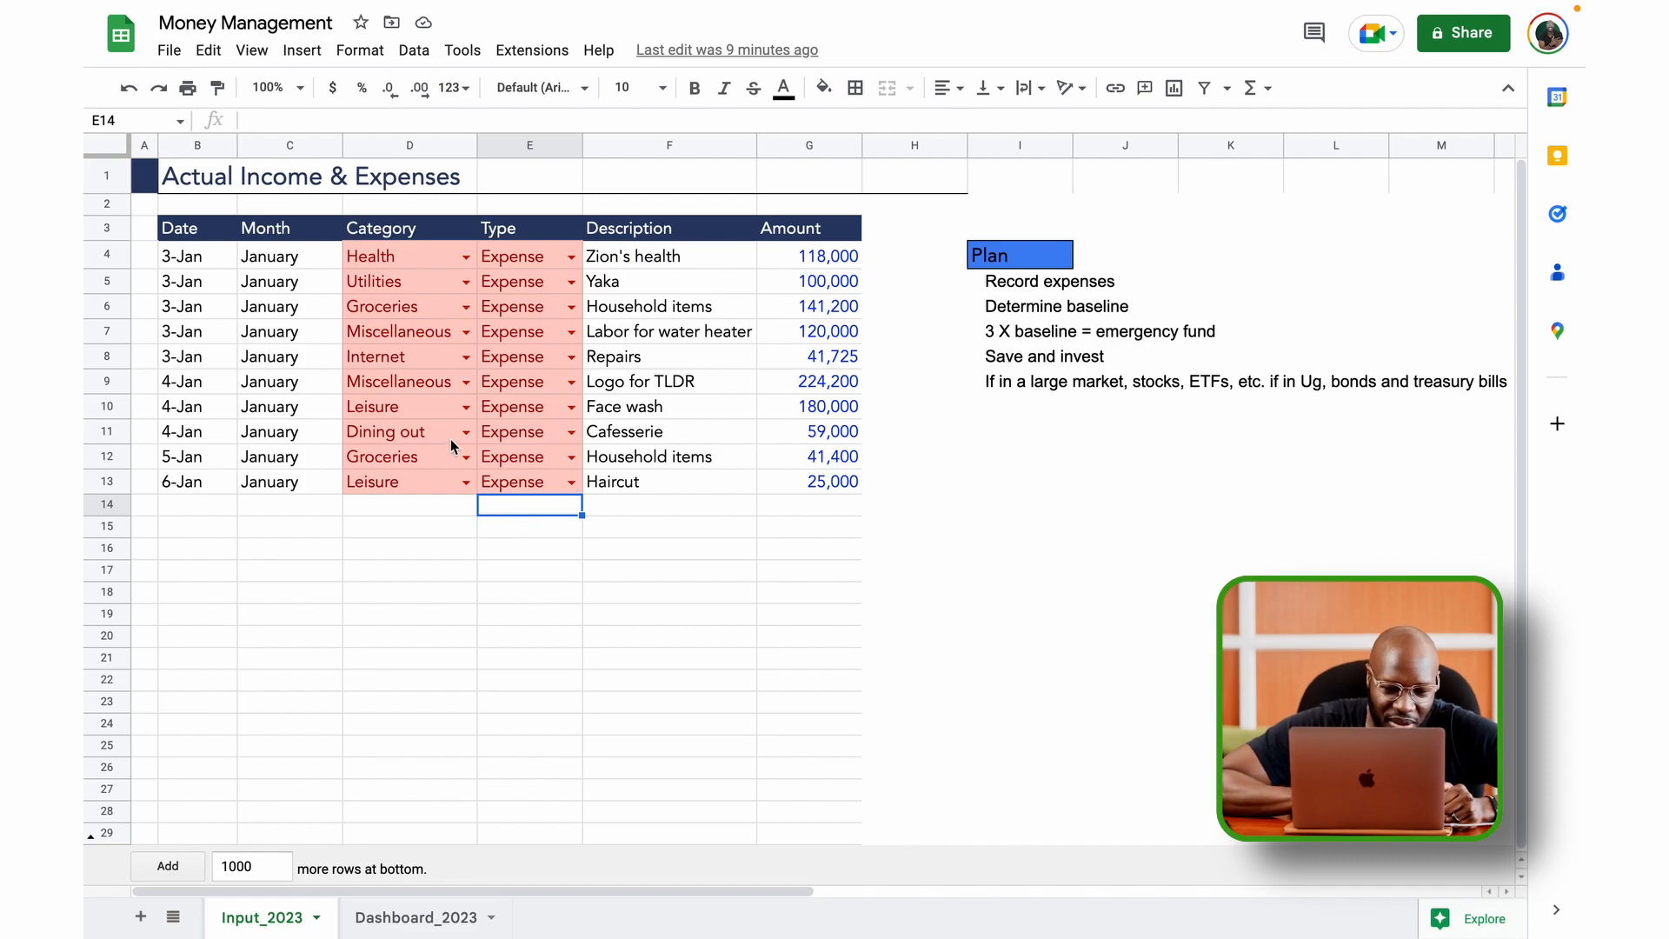
# Insert today's date in cell B14 below the last Date entry, and clear it again.
pyautogui.click(304, 504)
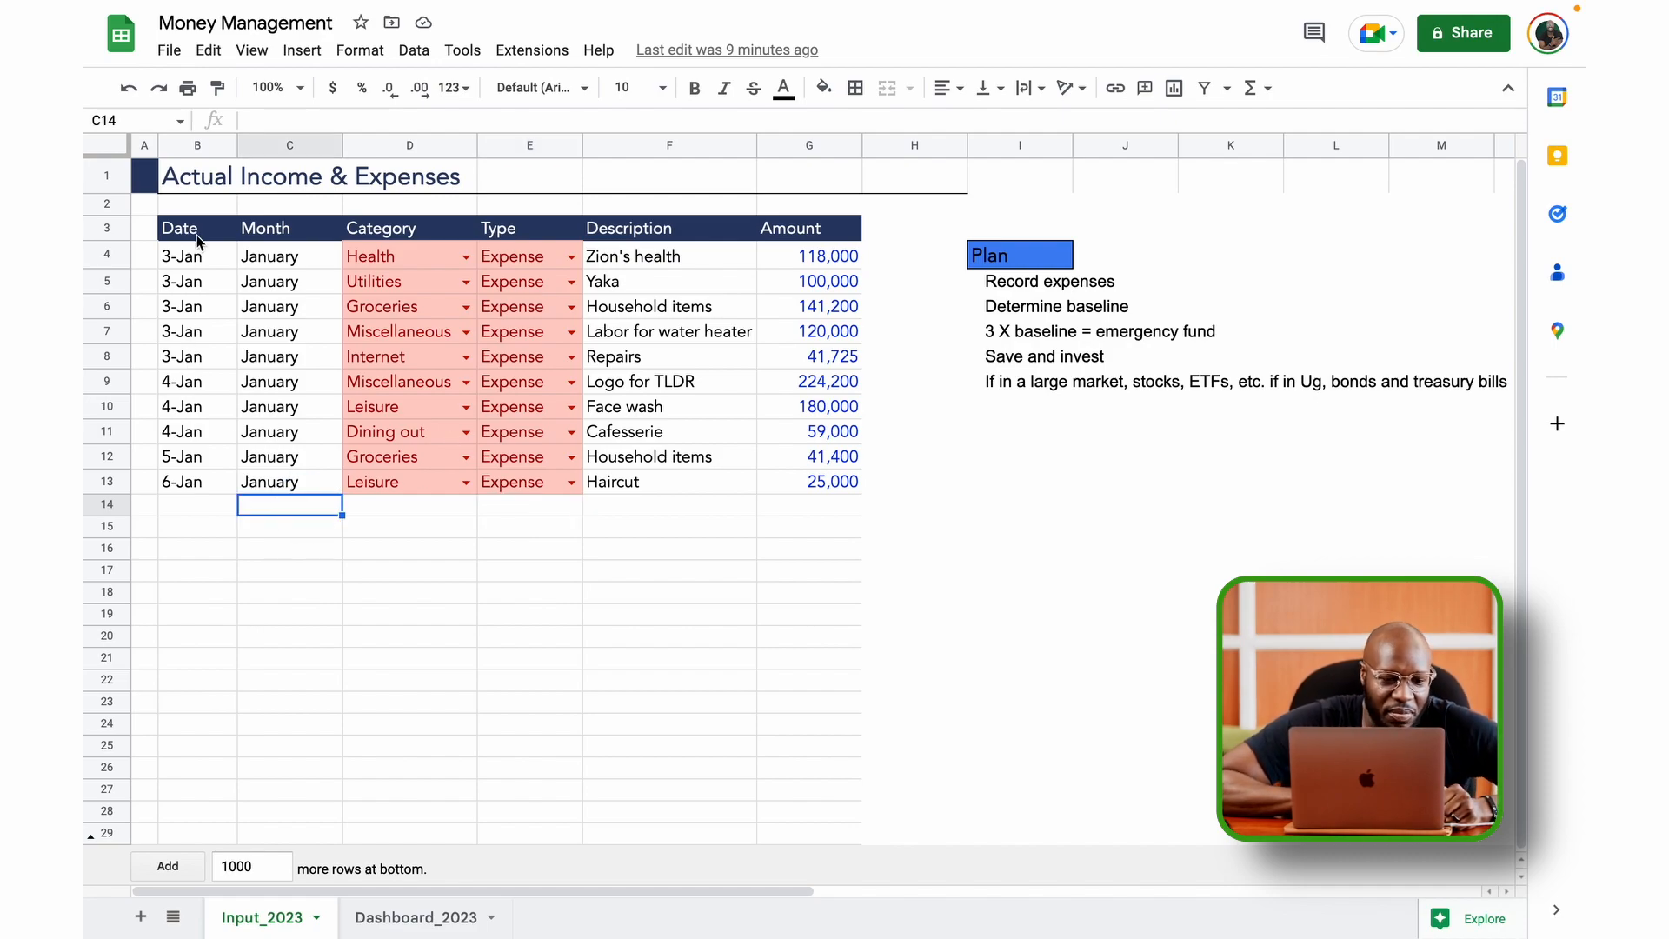
pyautogui.click(190, 503)
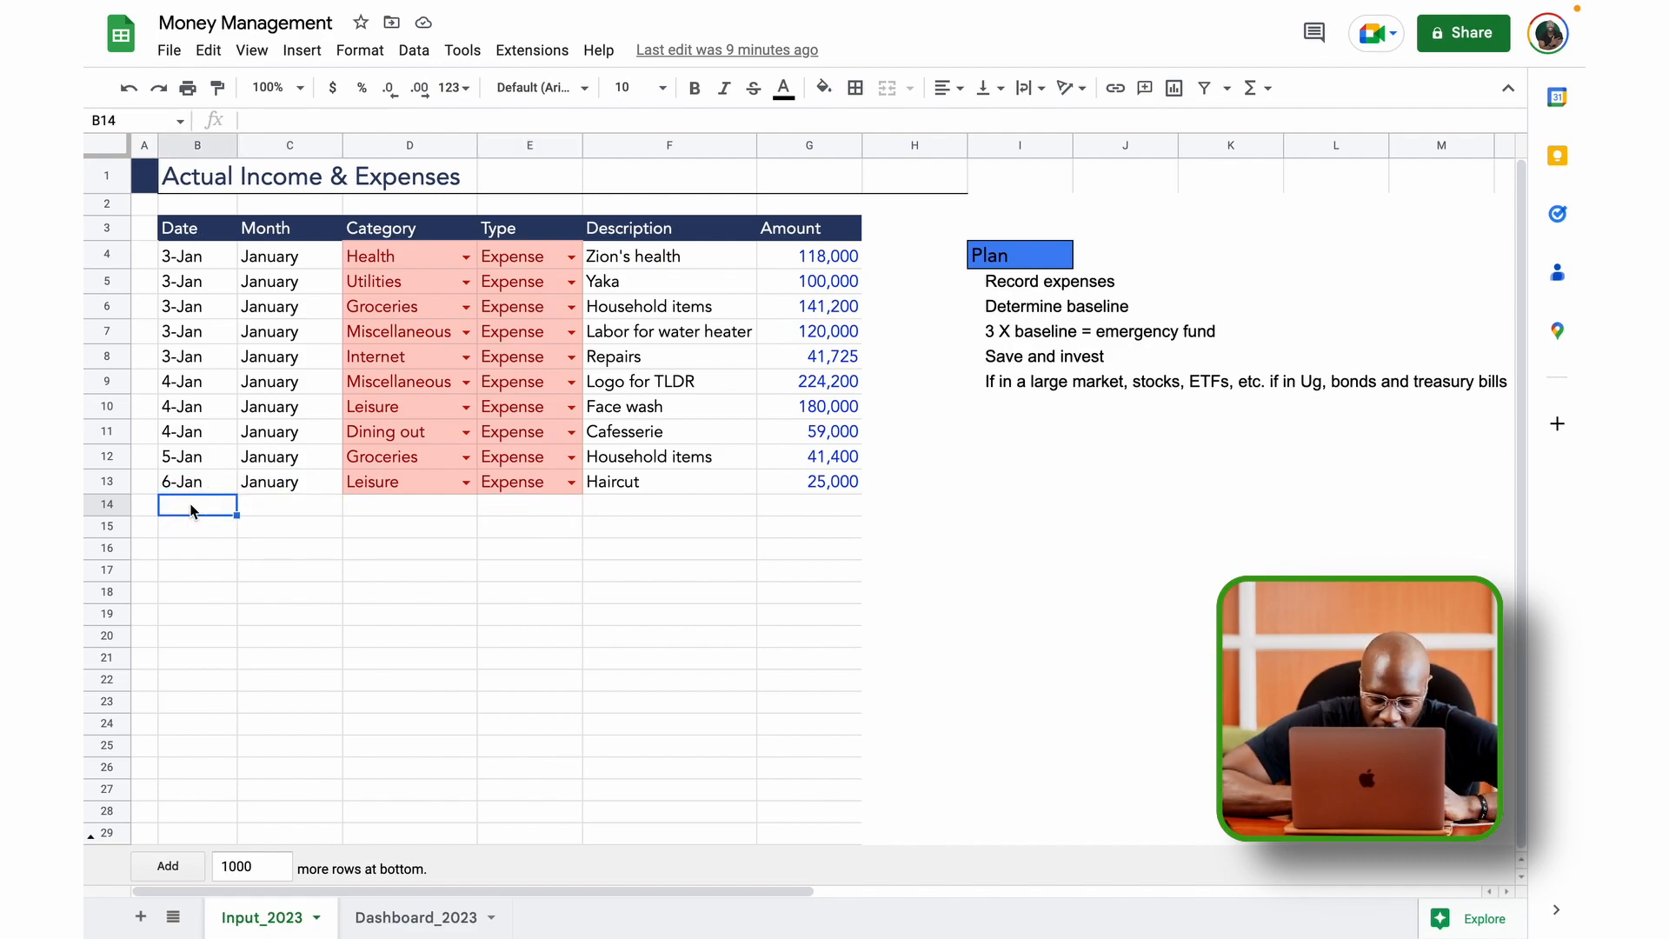
pyautogui.press('super+semicolon')
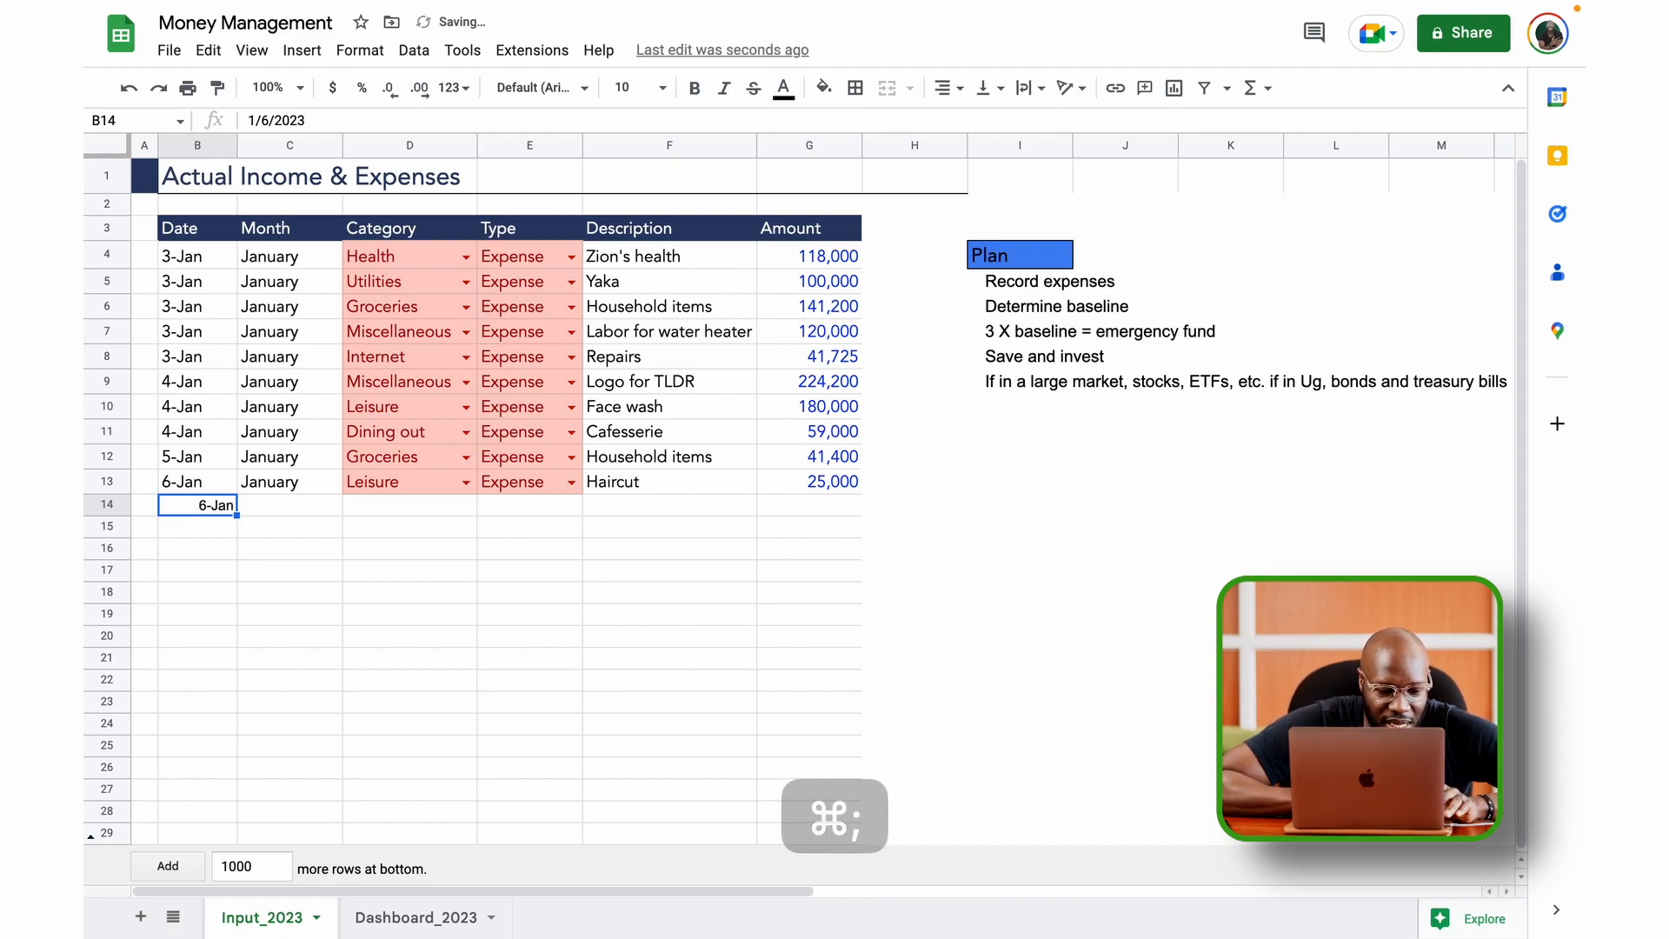
pyautogui.write('`')
pyautogui.press('super+z')
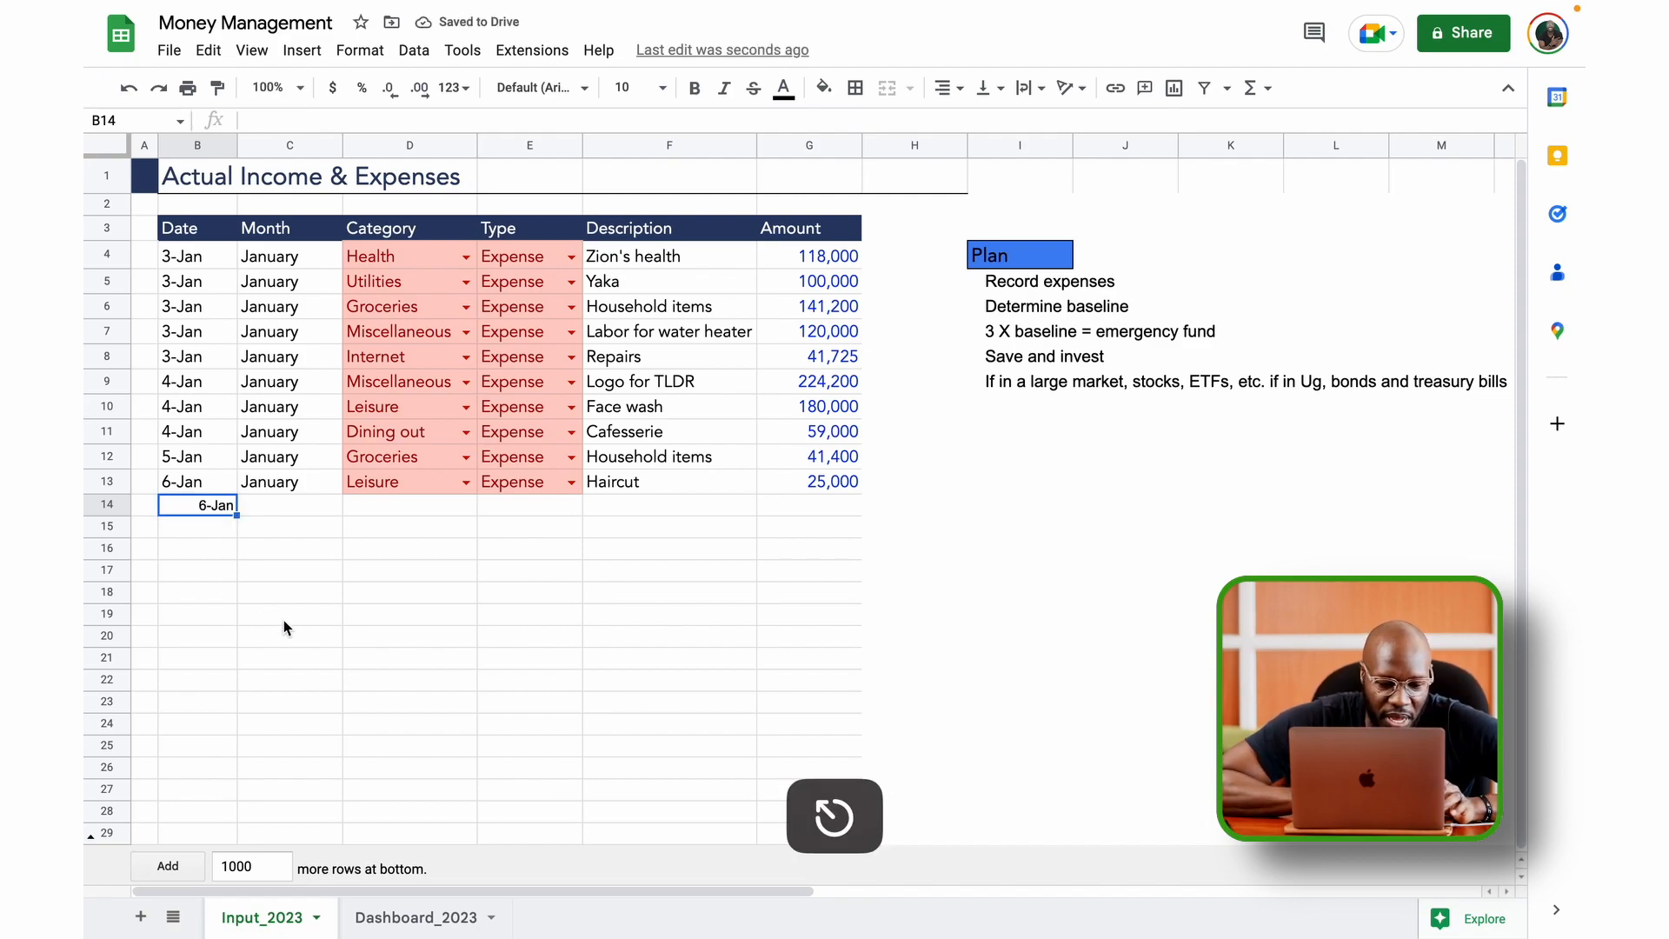
pyautogui.press('BackSpace')
pyautogui.click(388, 615)
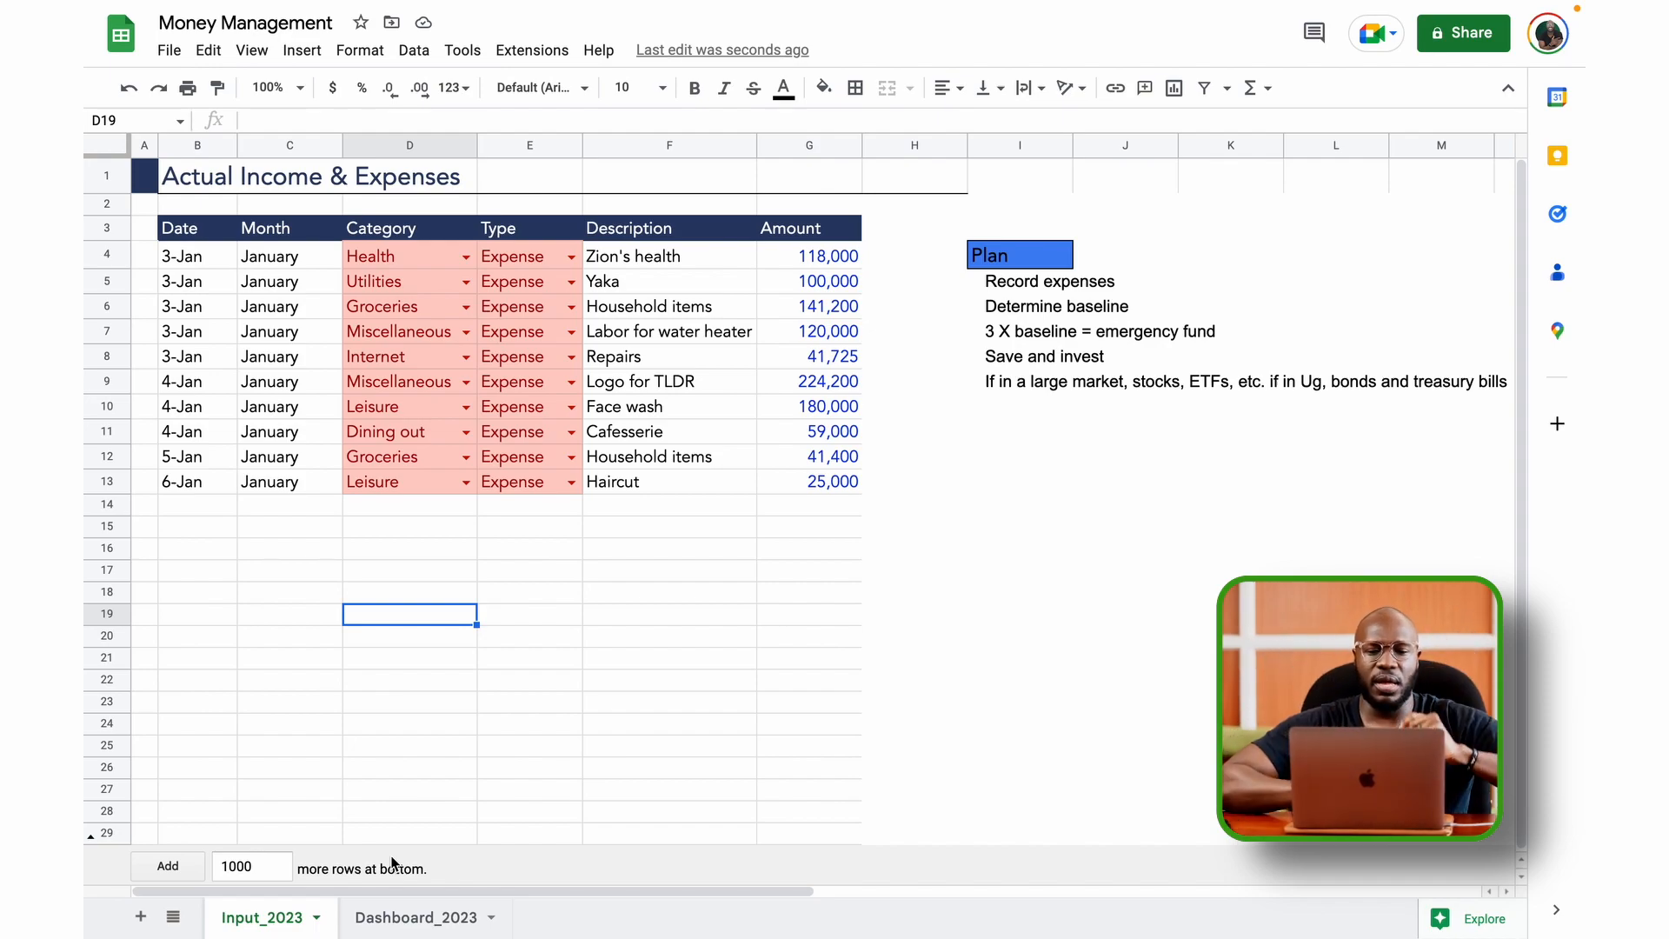
# Review the date, month and amount entries and the Type options in the Actual Income & Expenses table.
pyautogui.click(218, 270)
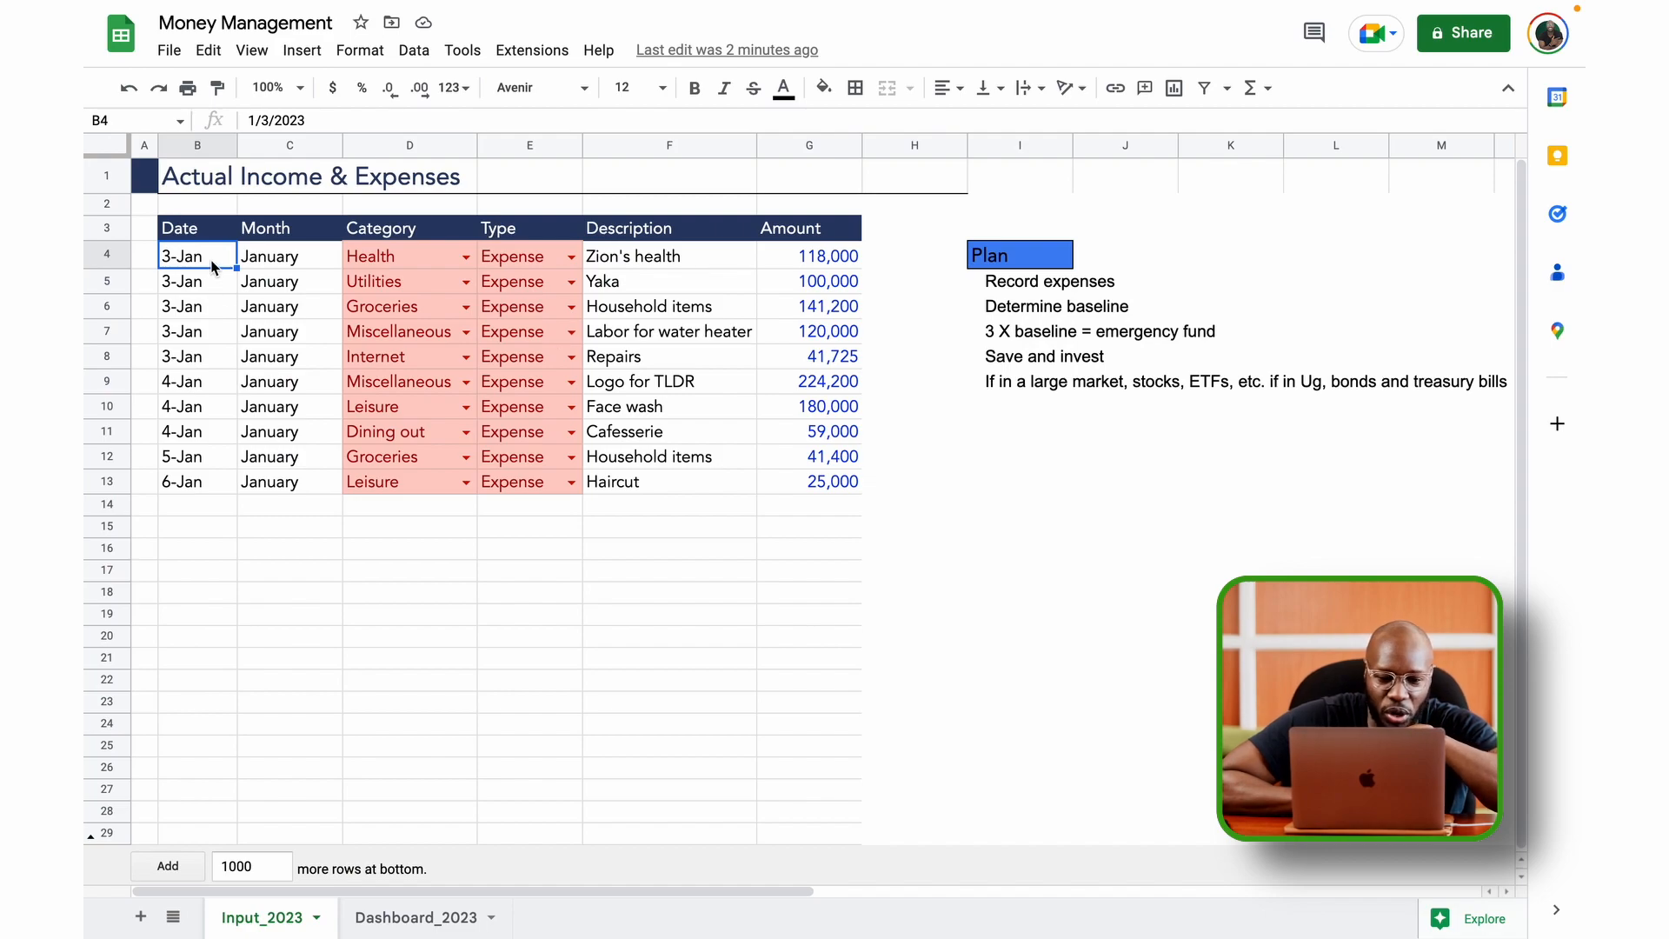
pyautogui.click(283, 484)
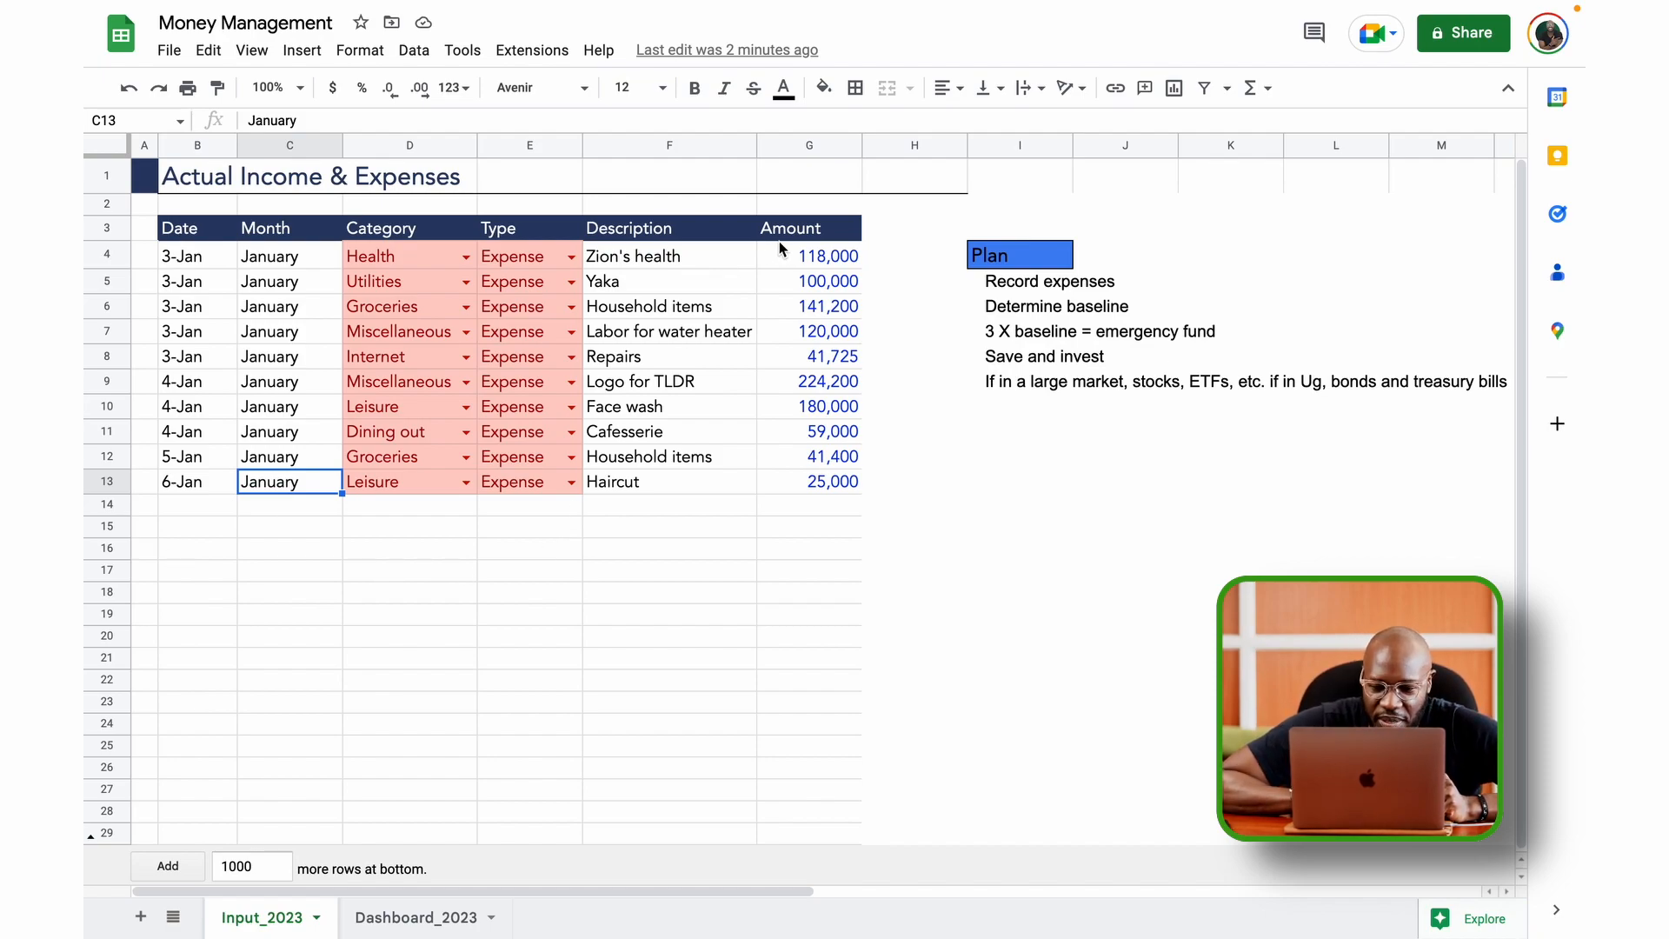
pyautogui.moveTo(794, 254); pyautogui.dragTo(817, 484)
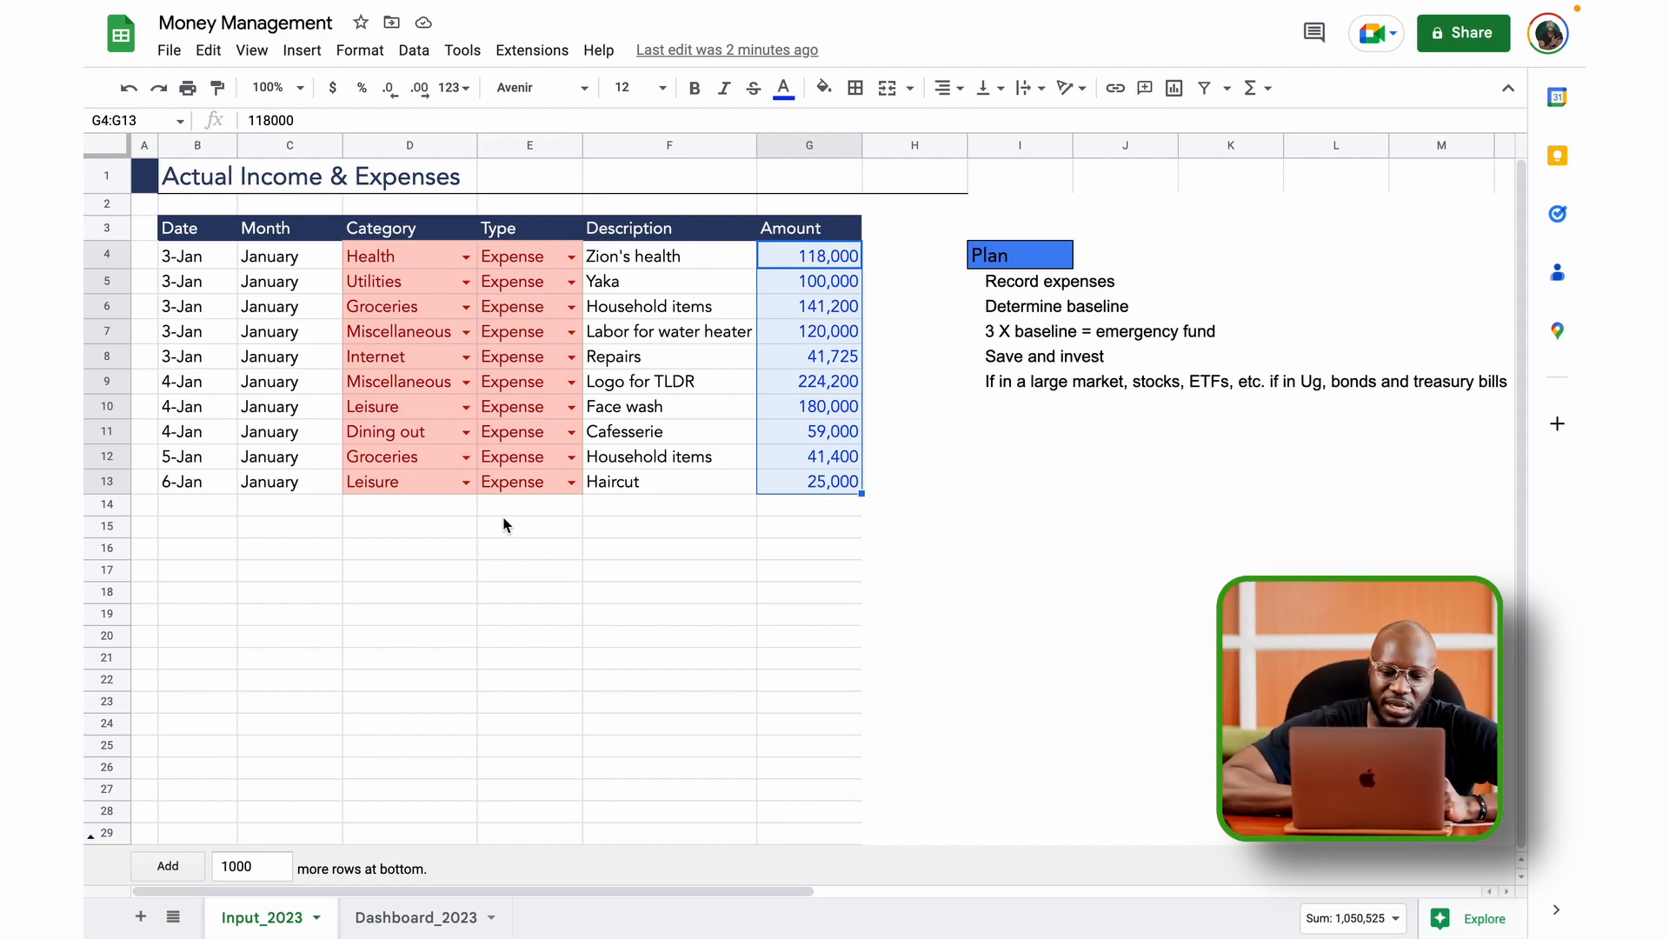
pyautogui.click(792, 505)
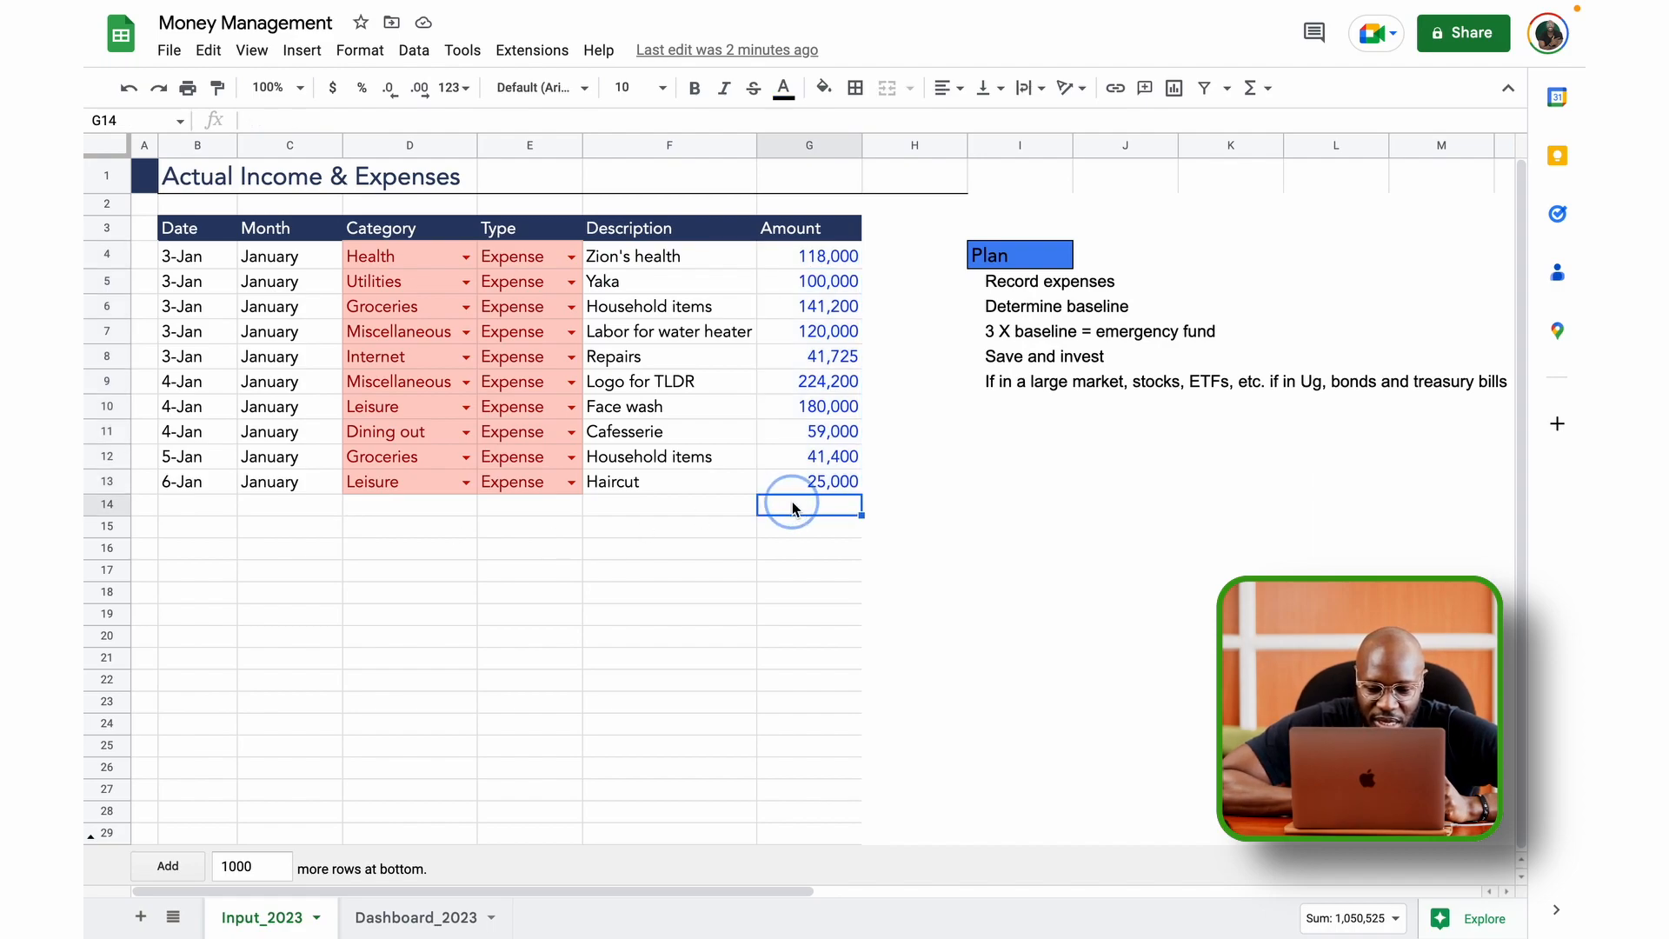
pyautogui.click(569, 483)
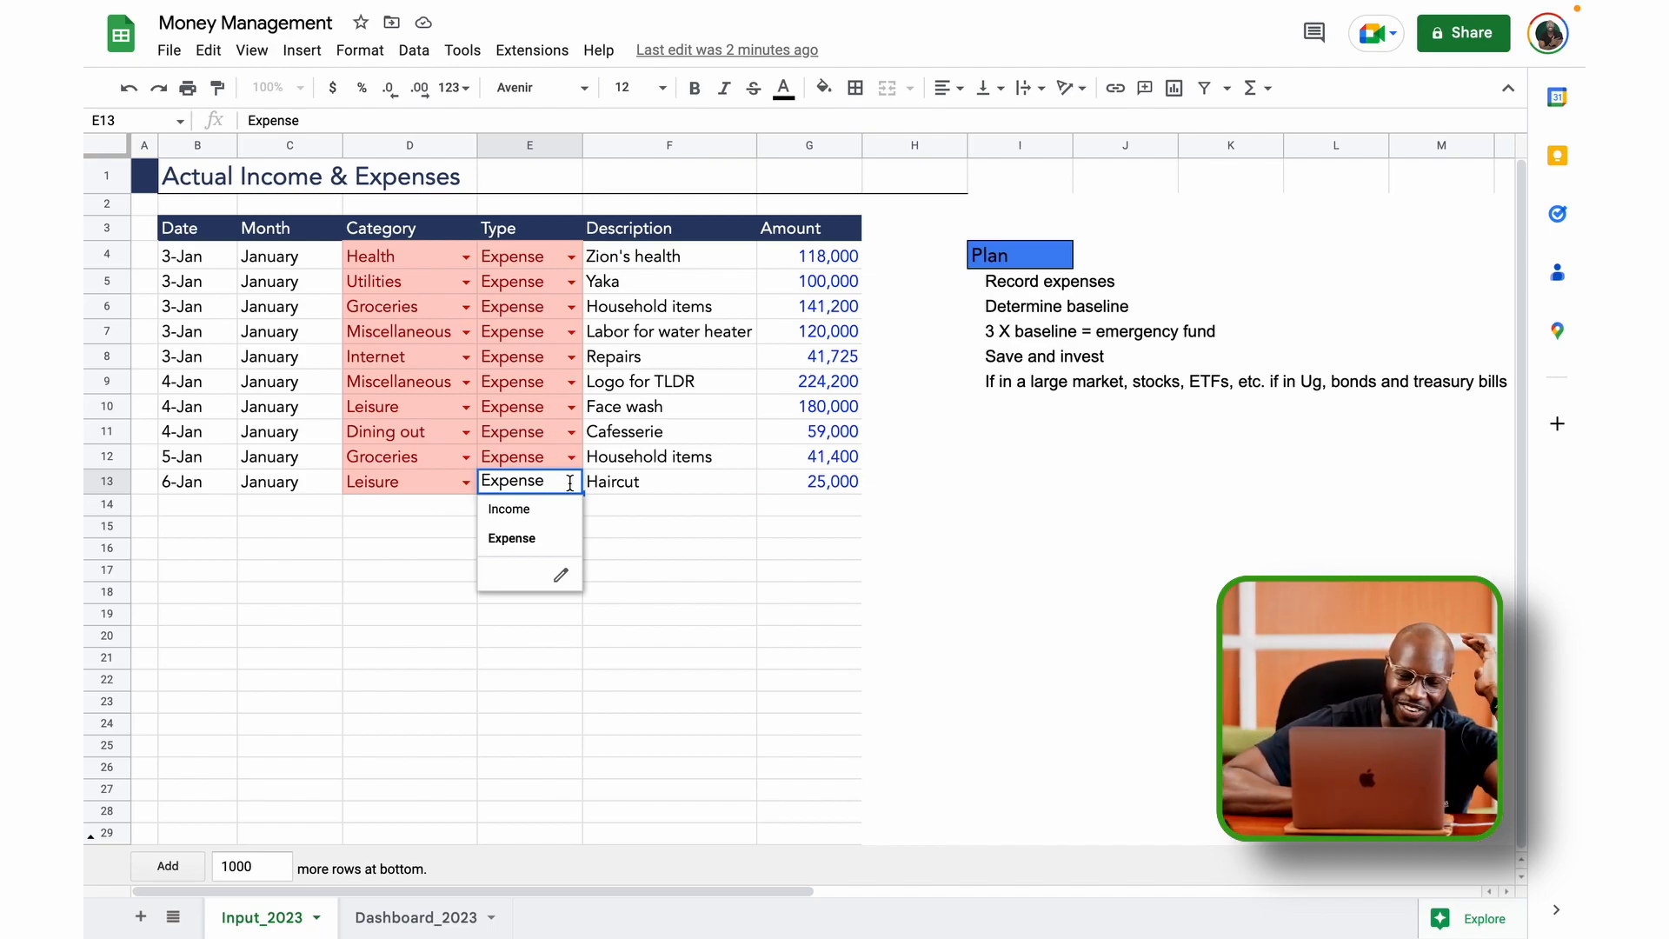
pyautogui.click(691, 528)
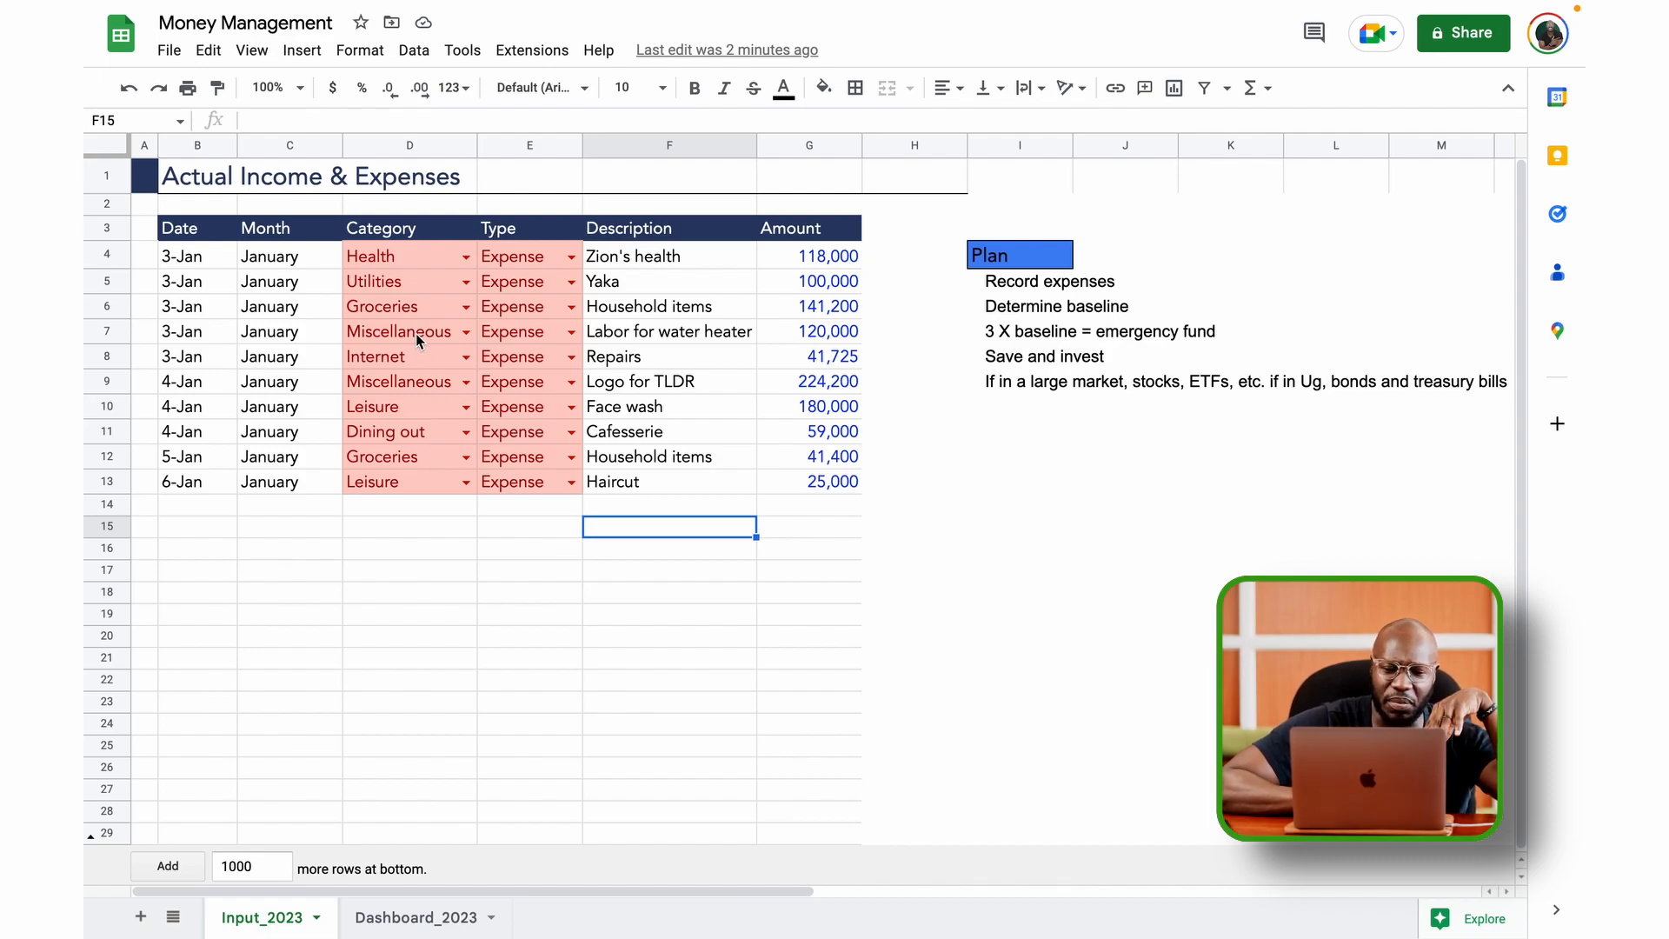
# Look over the Dashboard_2023 sheet's monthly columns, income and expense categories, and the Income and Expenses Breakdown charts.
pyautogui.click(417, 923)
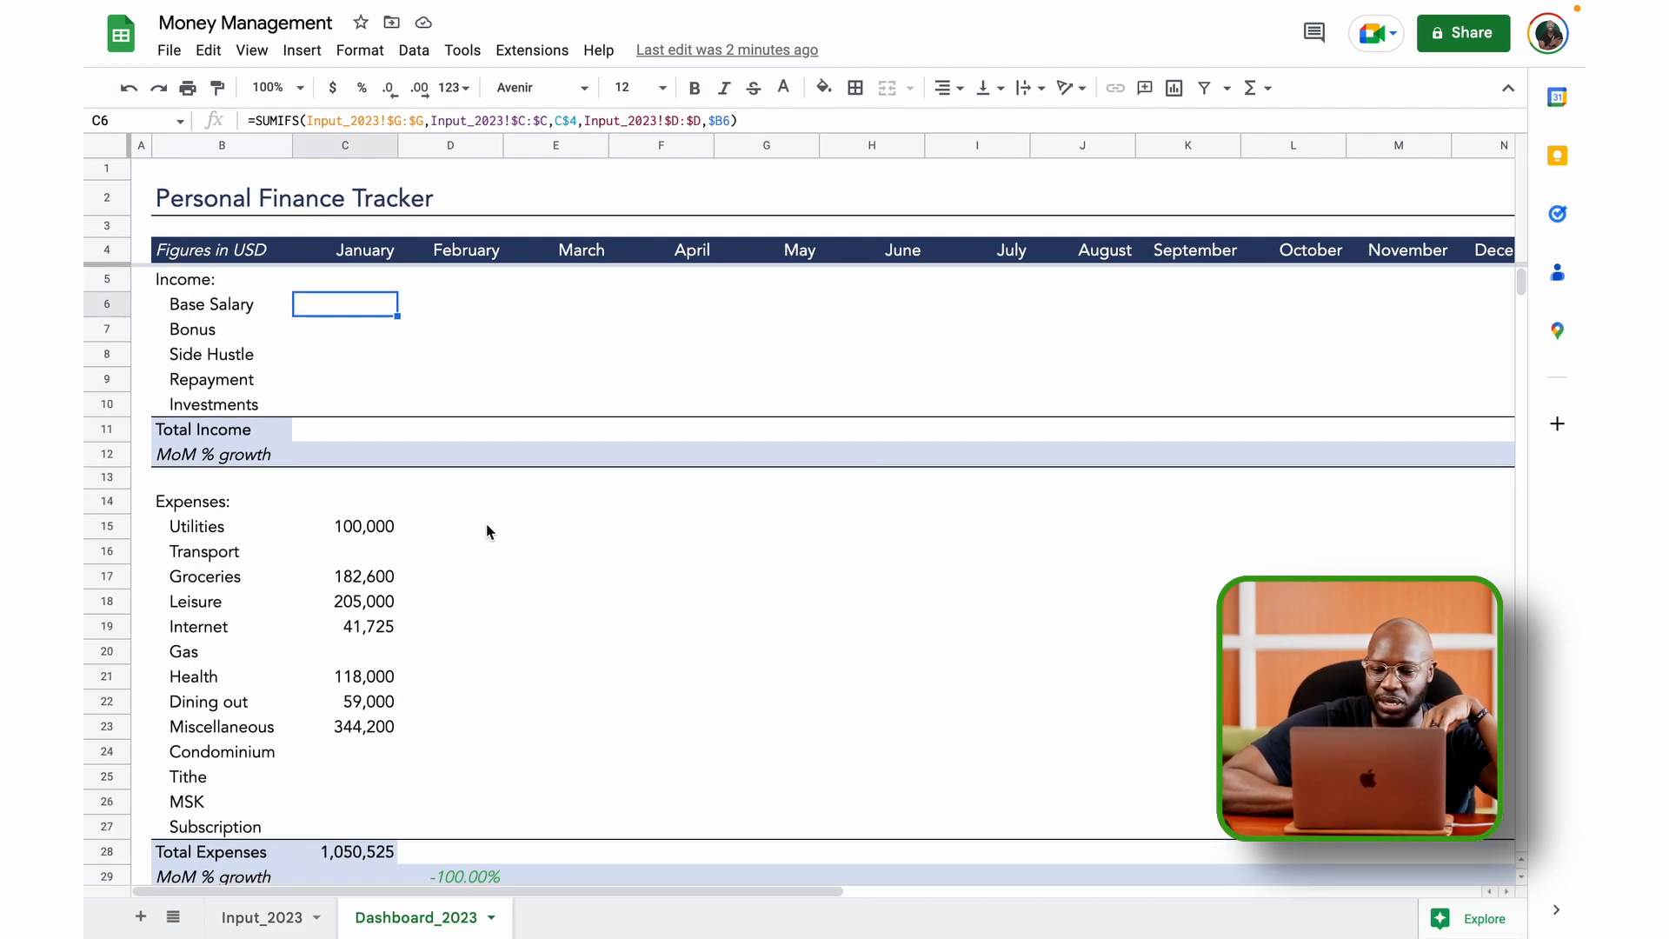
pyautogui.hscroll(3, 487, 524)
pyautogui.hscroll(-3, 487, 523)
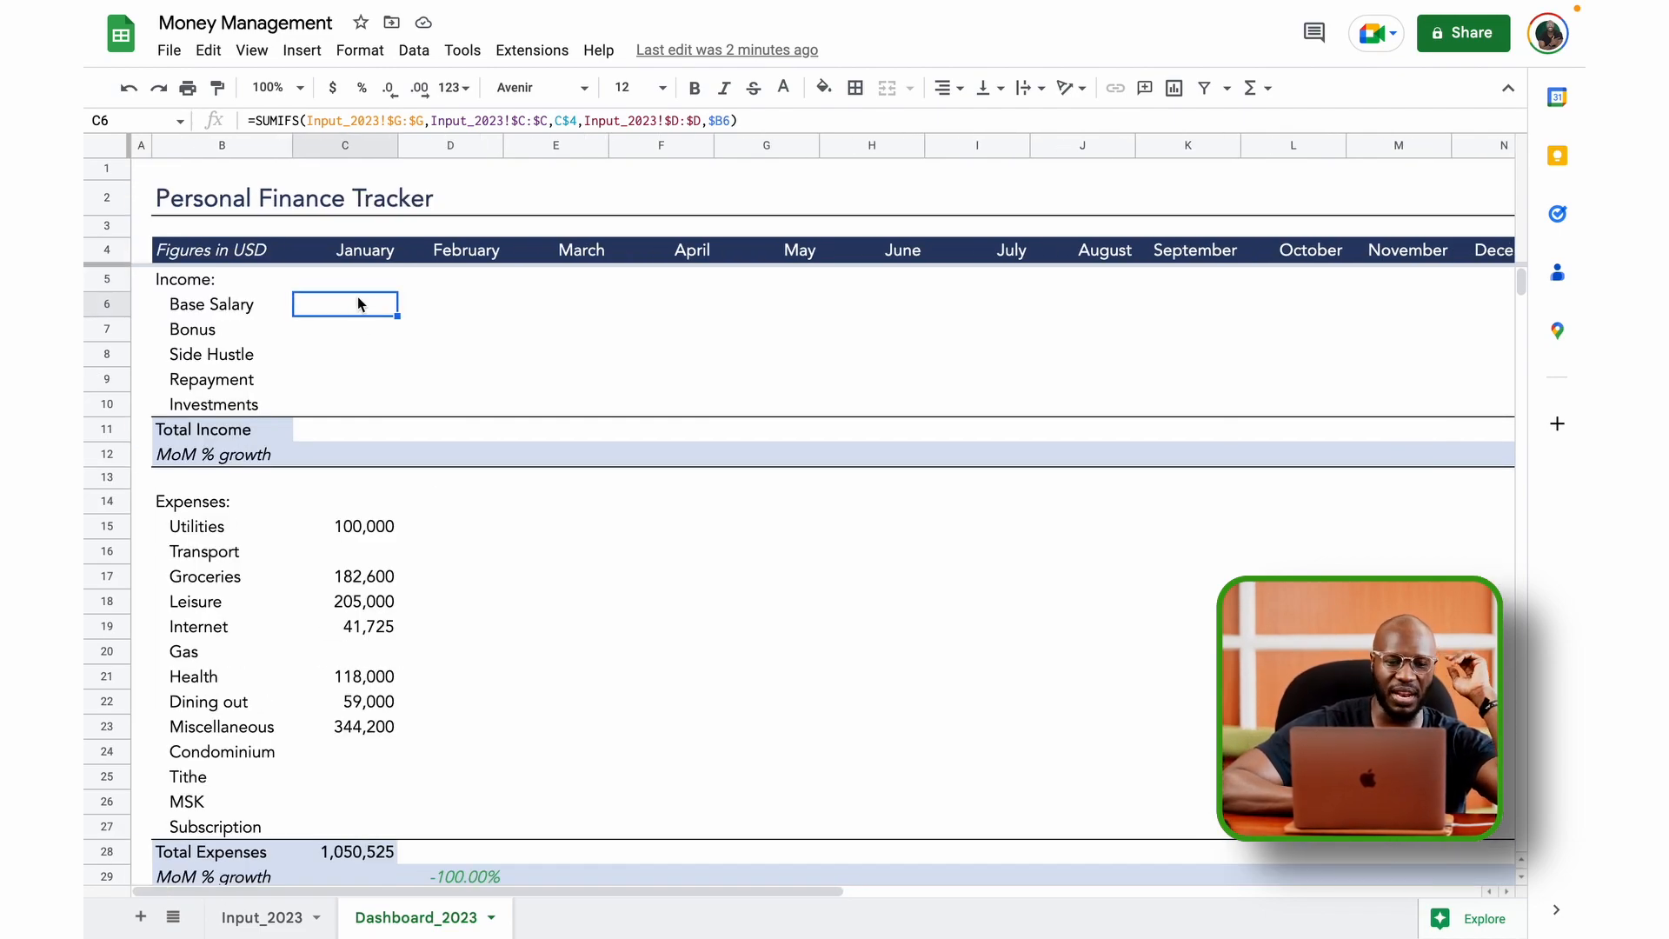
pyautogui.hscroll(5, 613, 275)
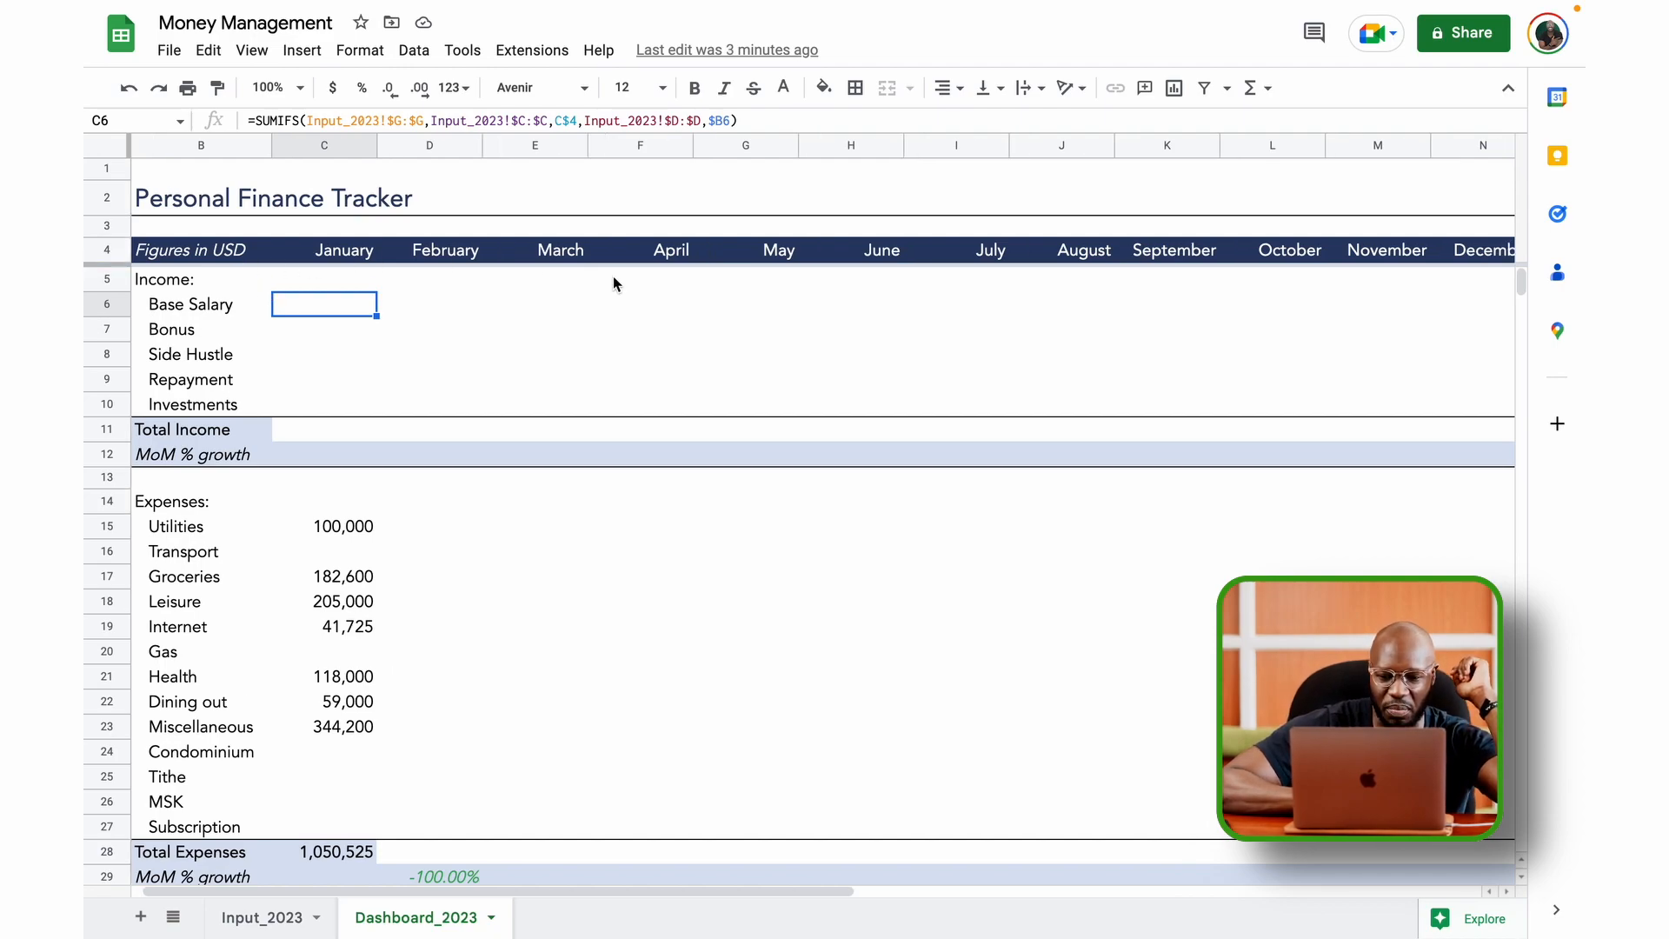
pyautogui.hscroll(-5, 977, 283)
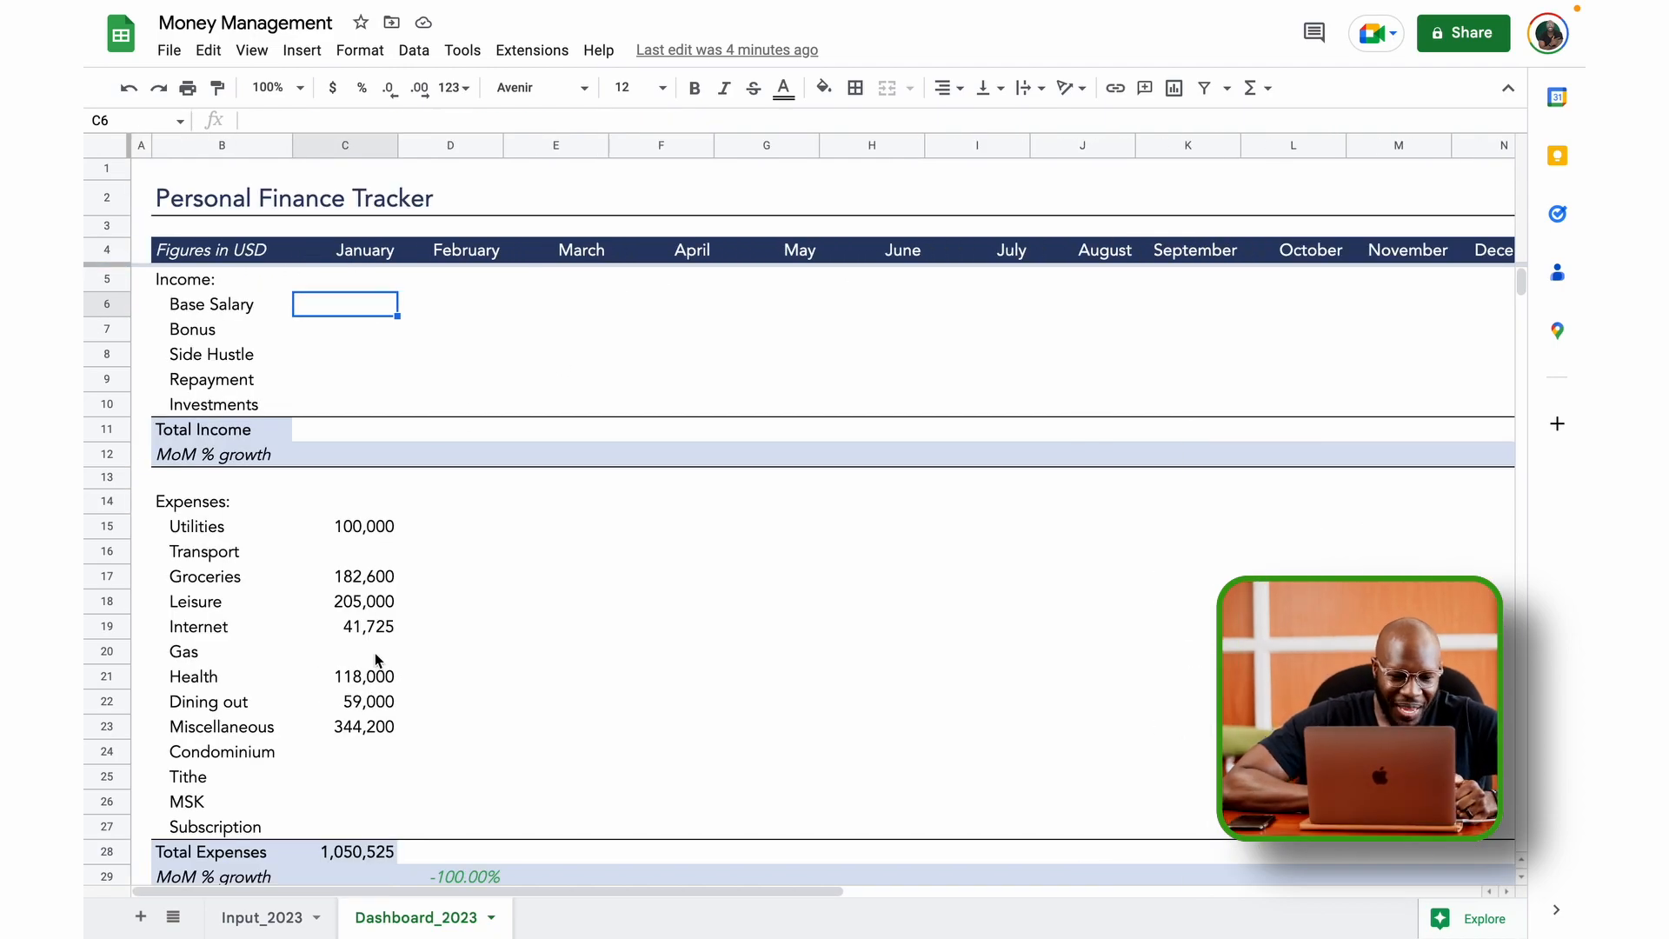
pyautogui.scroll(-2, 372, 366)
pyautogui.scroll(2, 372, 364)
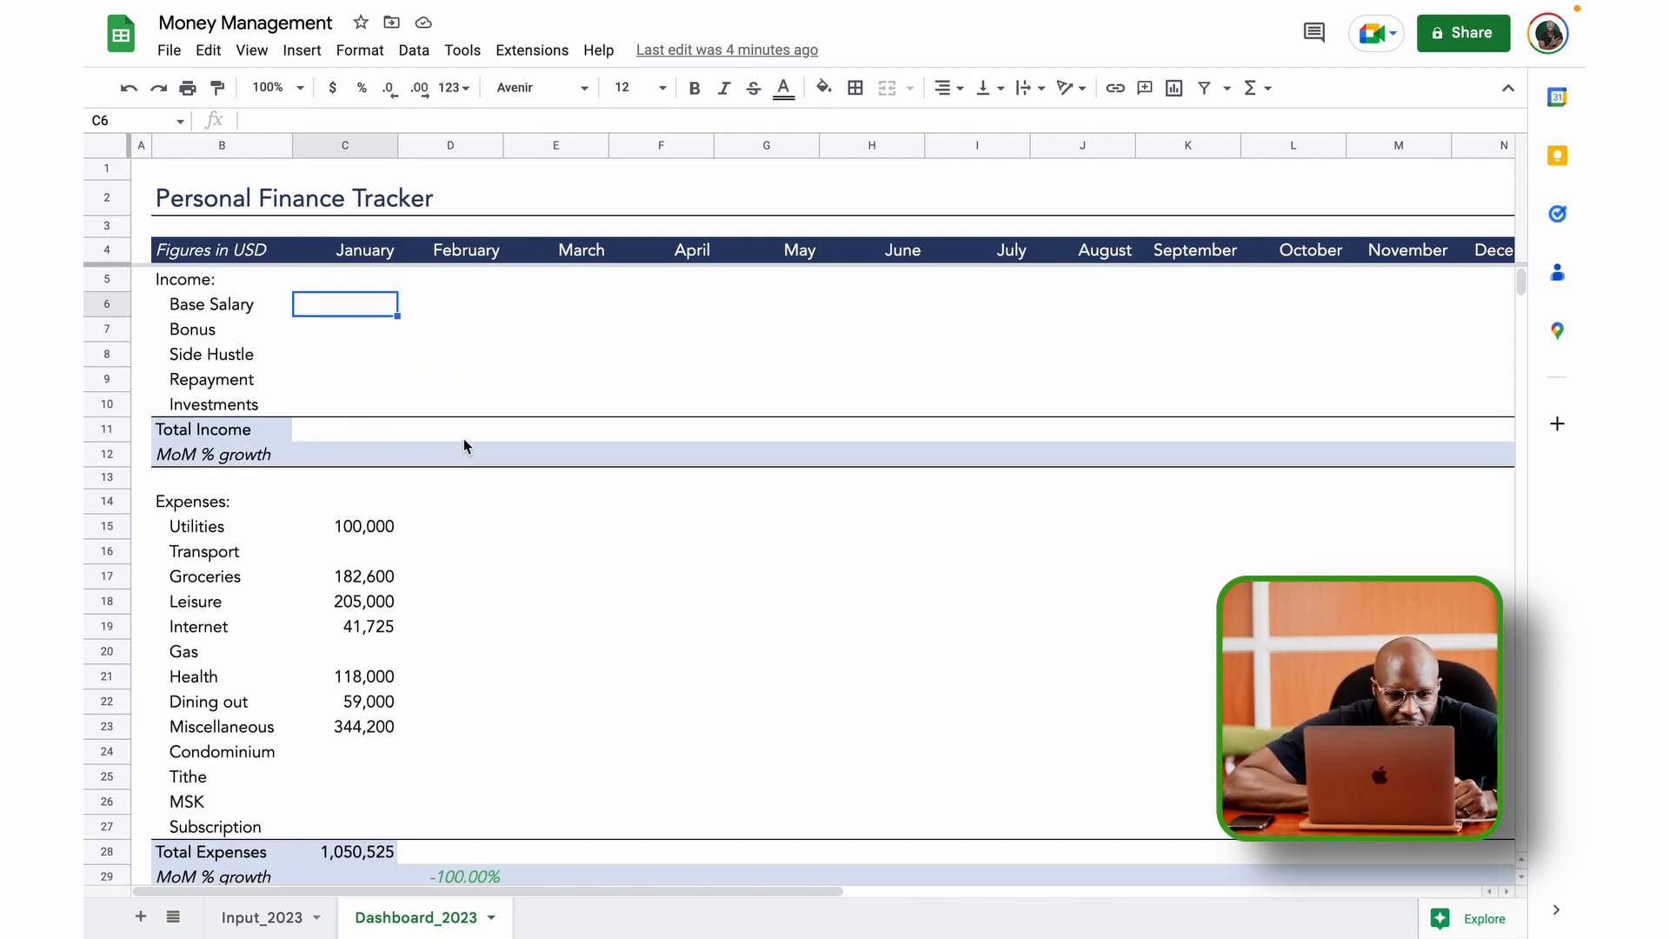
pyautogui.scroll(-10, 464, 446)
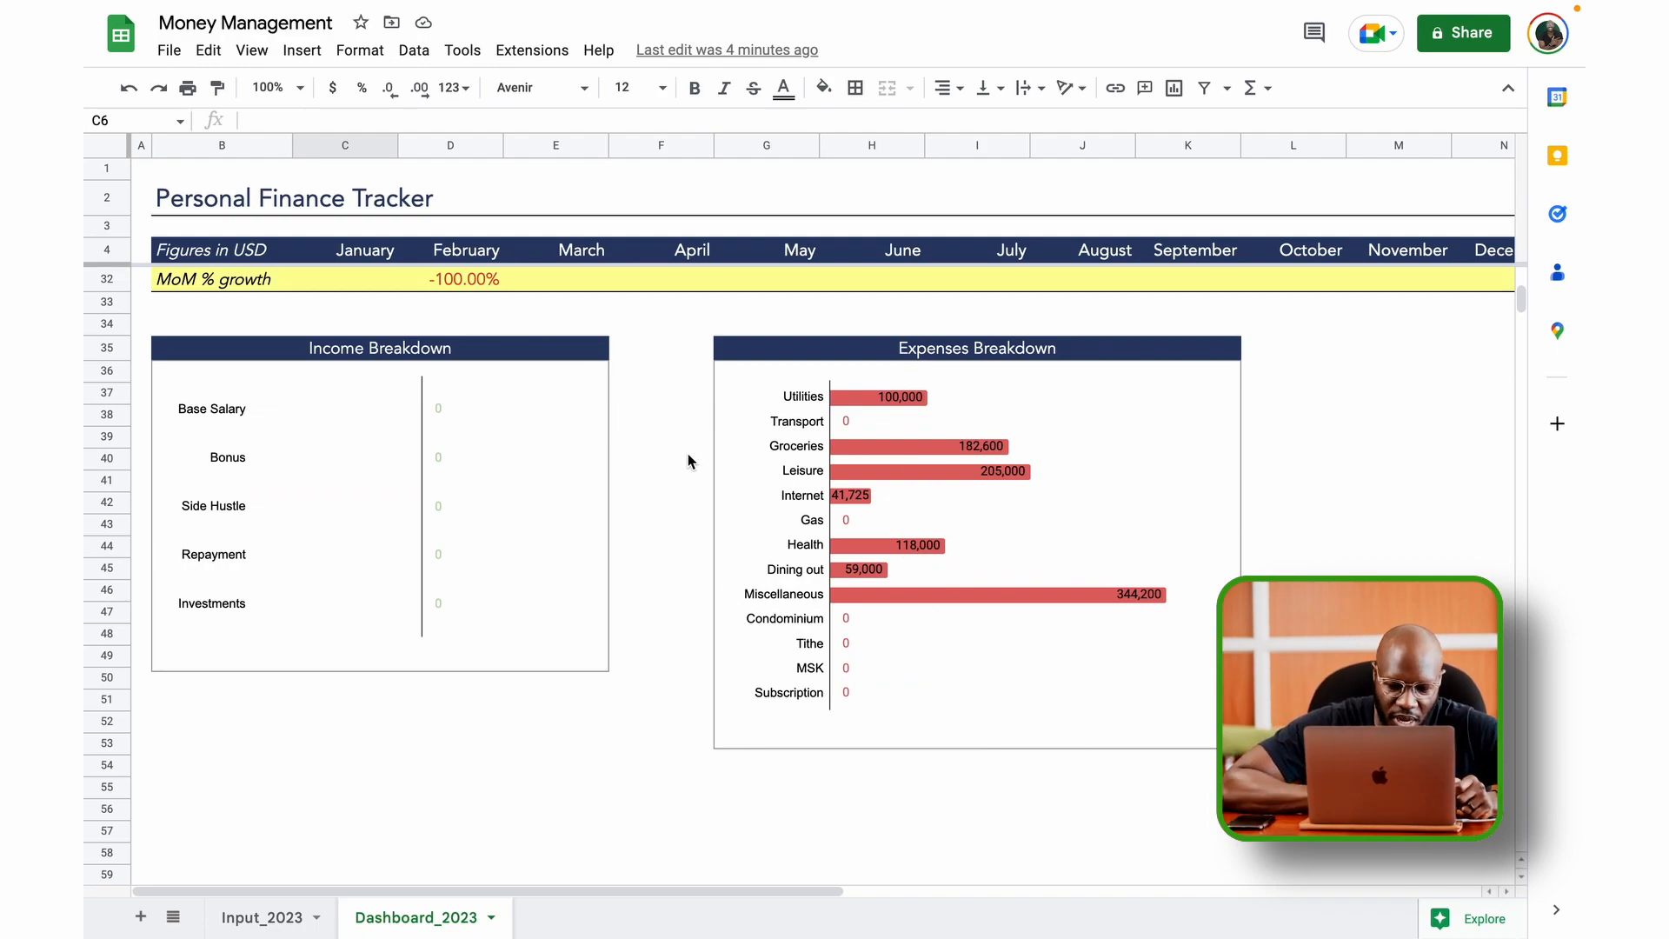
pyautogui.scroll(10, 690, 458)
# Examine the February and March Base Salary formulas and their source entries on the Input_2023 sheet.
pyautogui.click(415, 309)
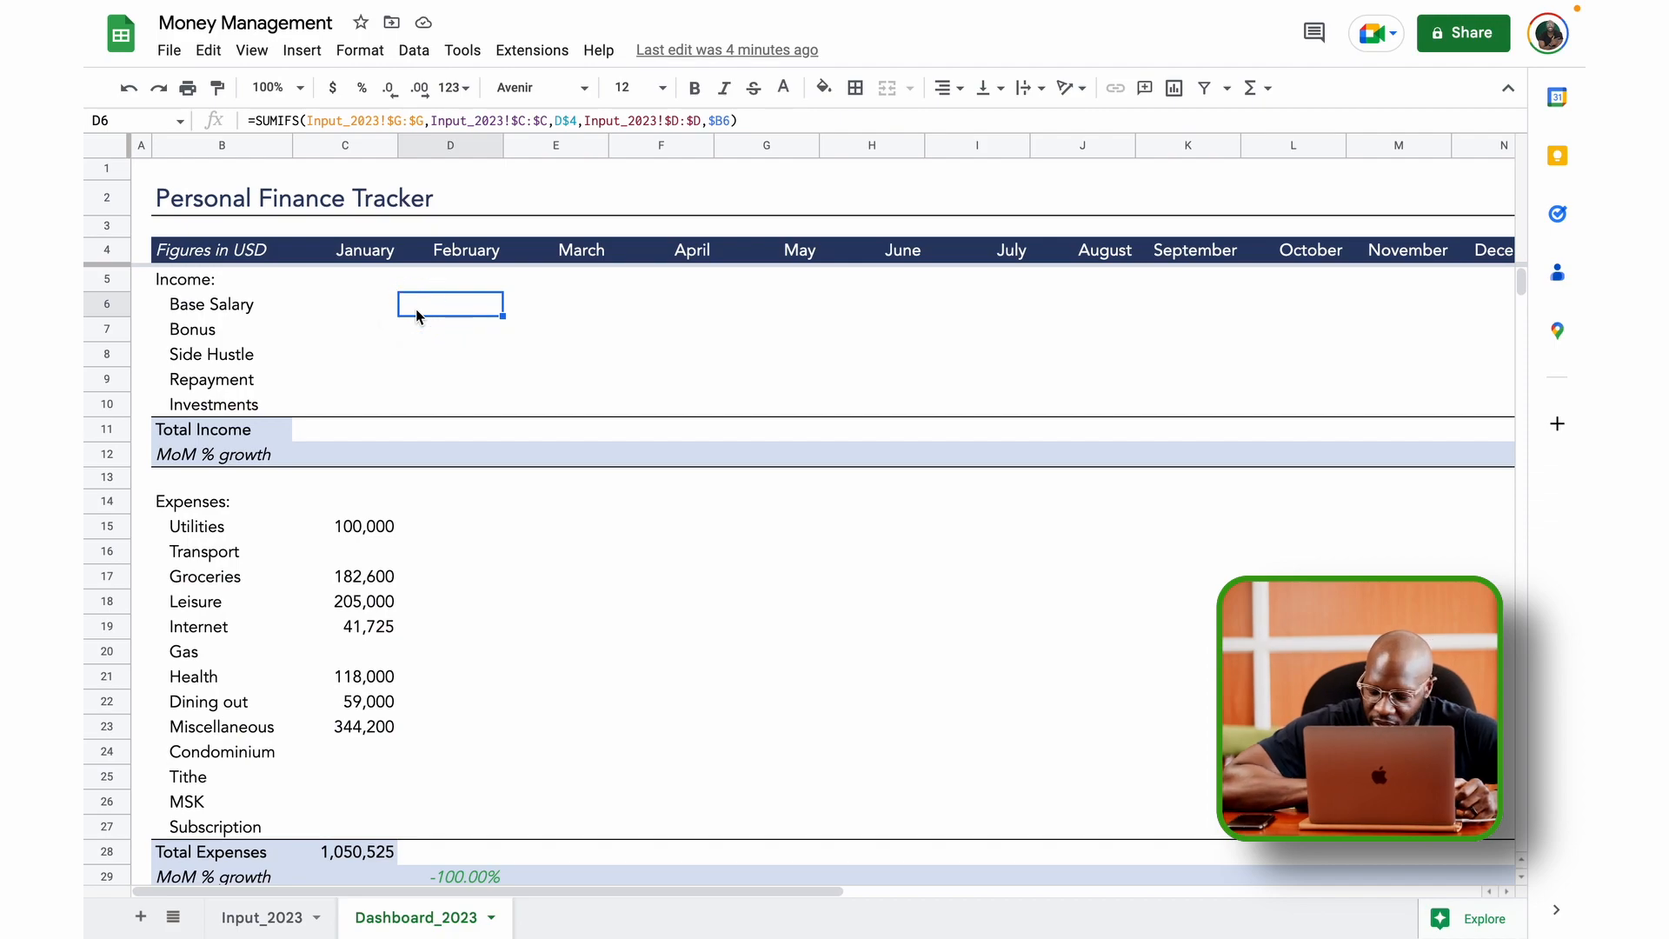
pyautogui.press('Right')
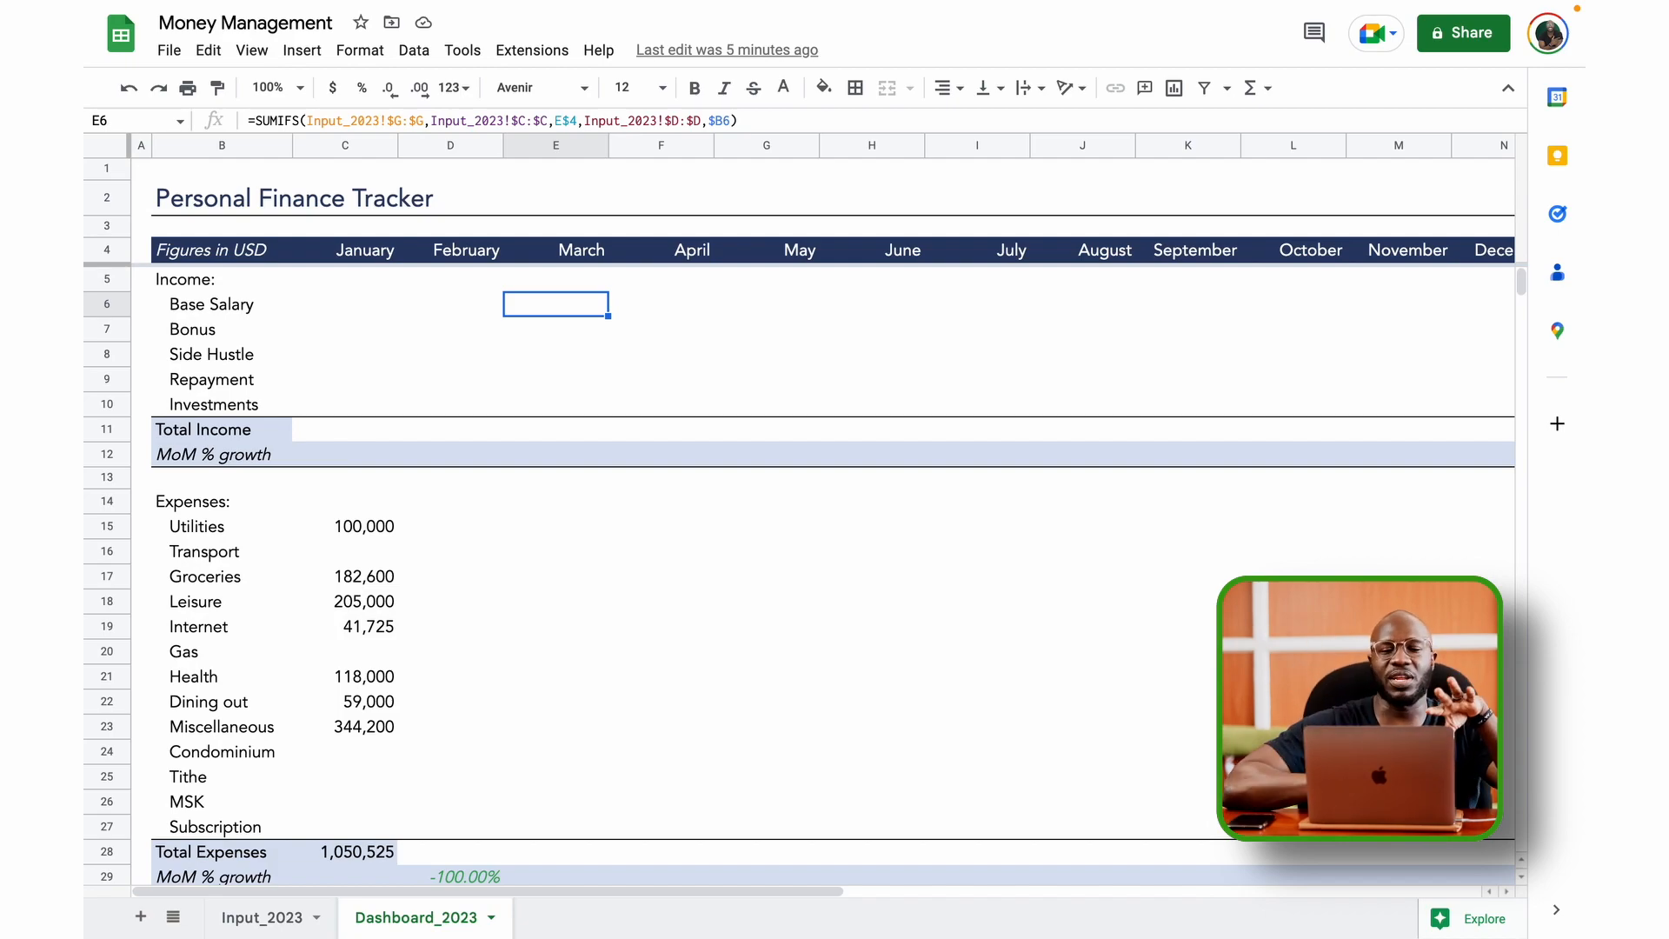
pyautogui.click(263, 917)
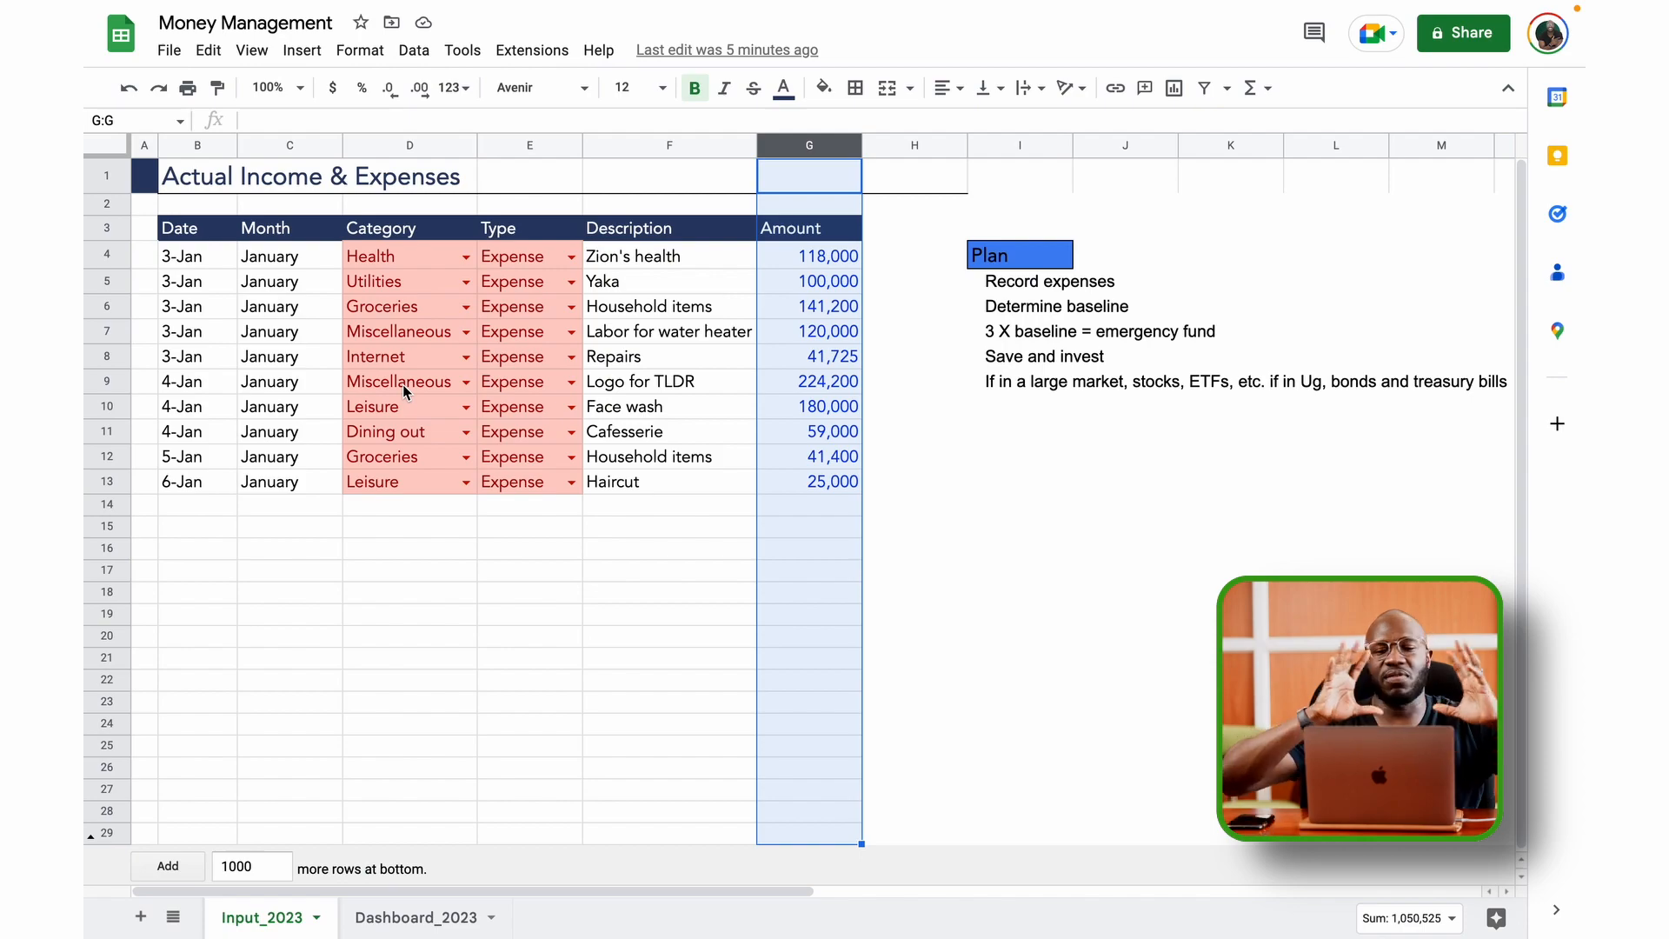
pyautogui.click(434, 921)
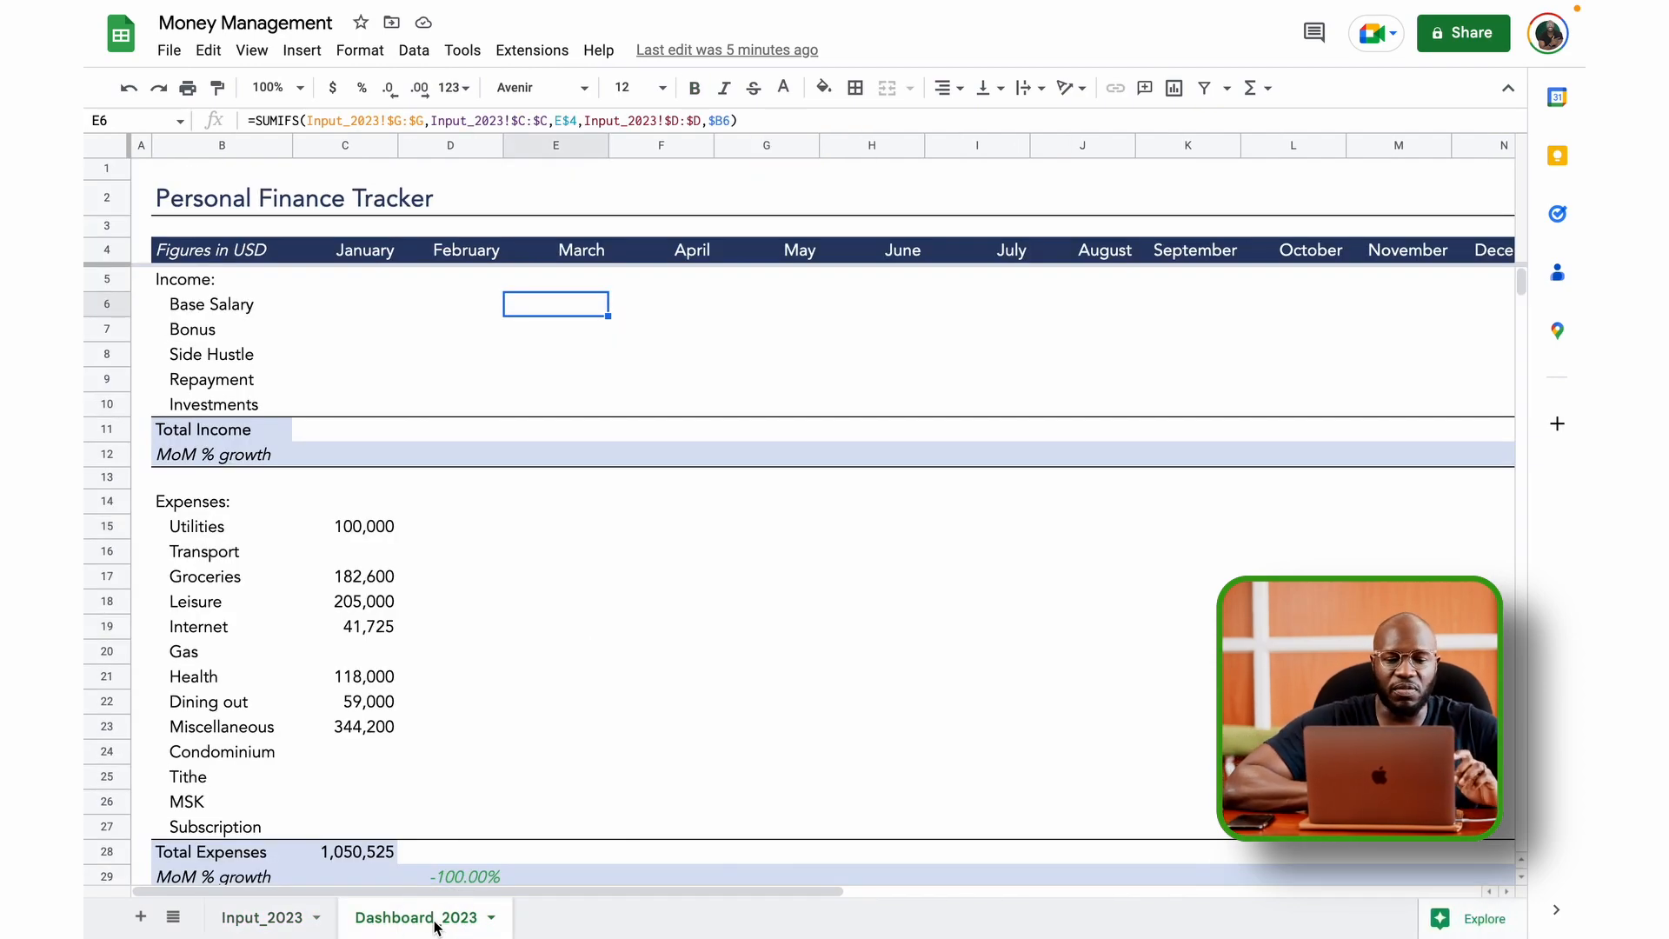
# Undo the clearing of the January Base Salary formula in cell C6 of the dashboard.
pyautogui.press('Left')
pyautogui.press('Left')
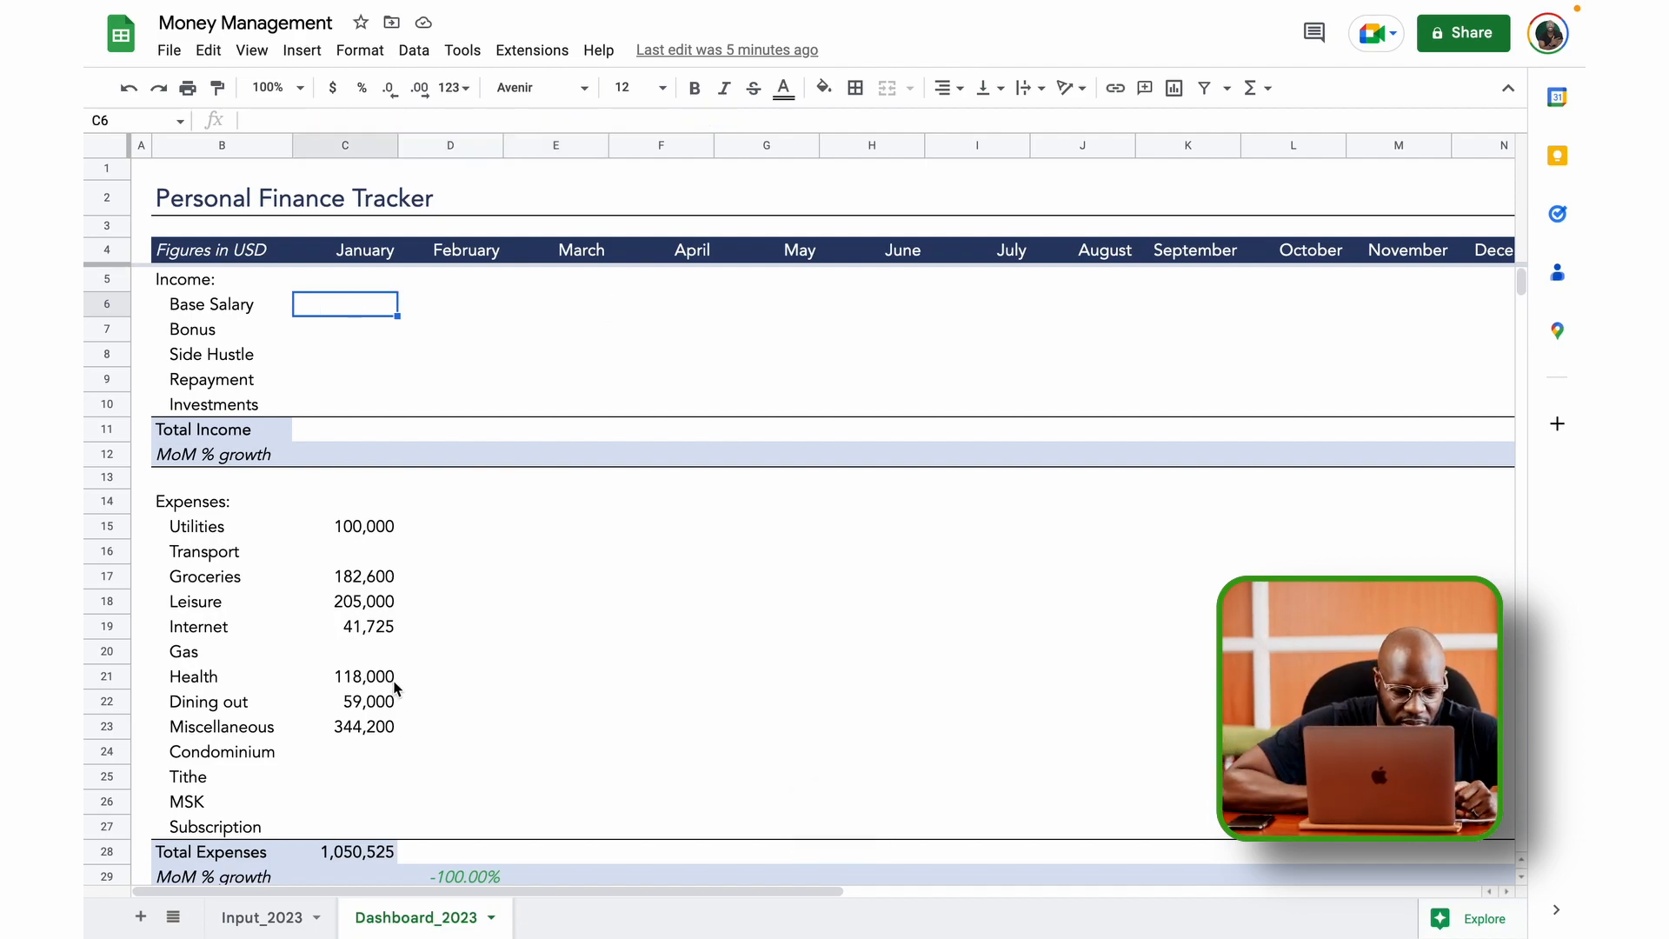
pyautogui.press('super+z')
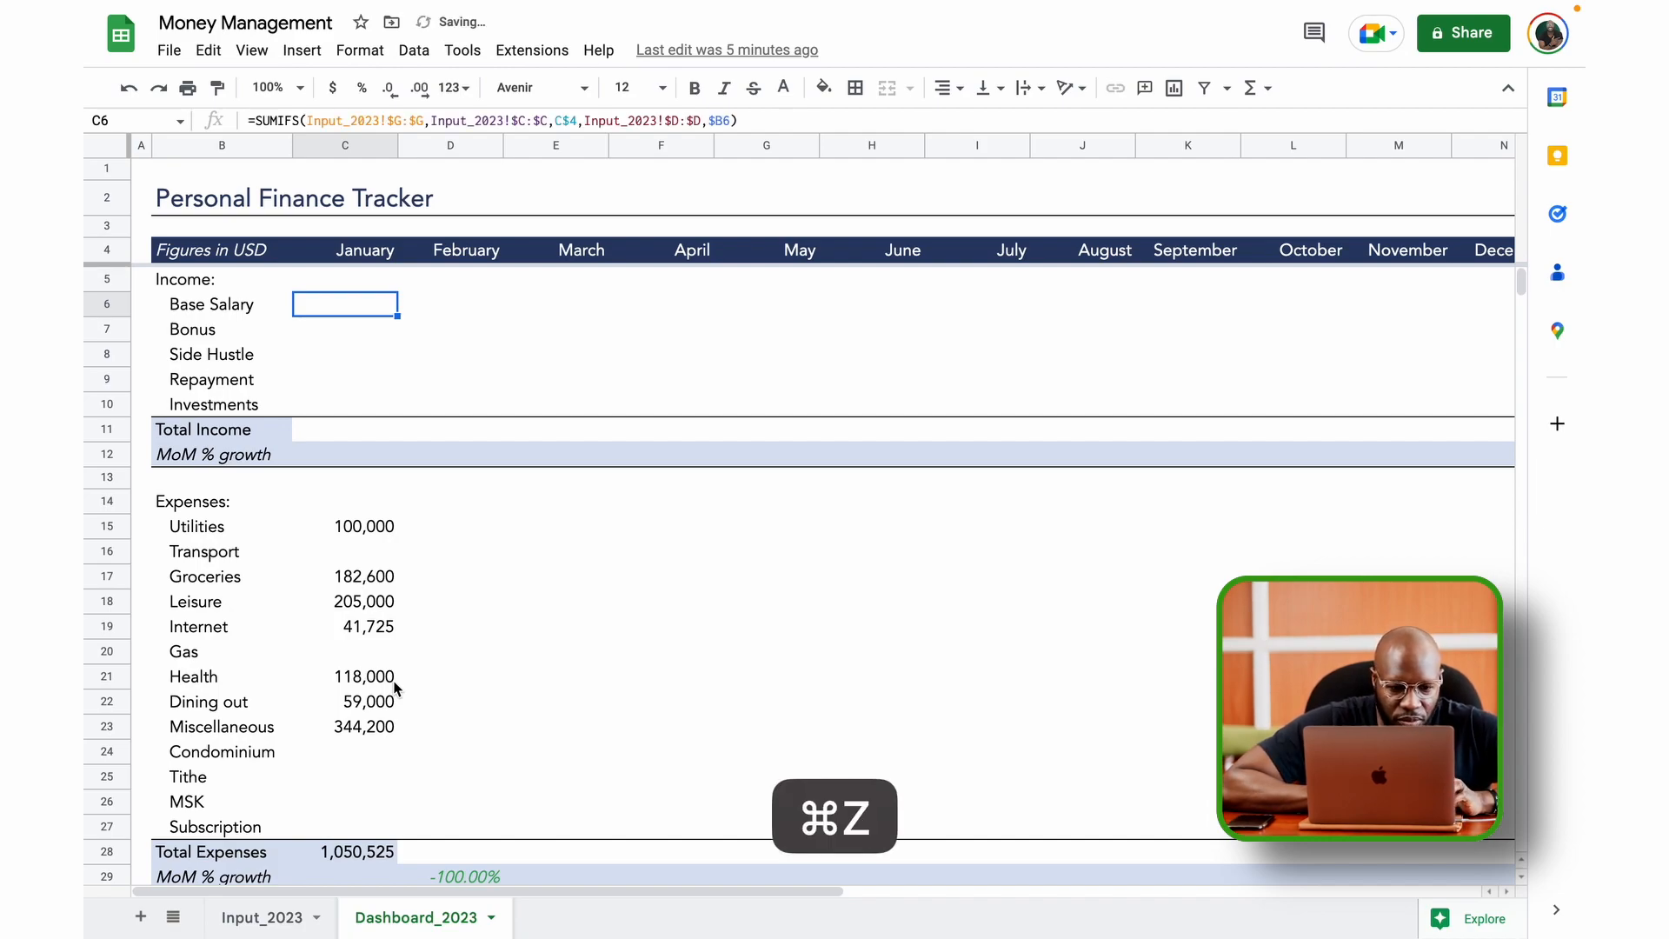
# Compare the SUMIFS formulas behind the dashboard's Repayment, Base Salary and Utilities cells.
pyautogui.click(537, 375)
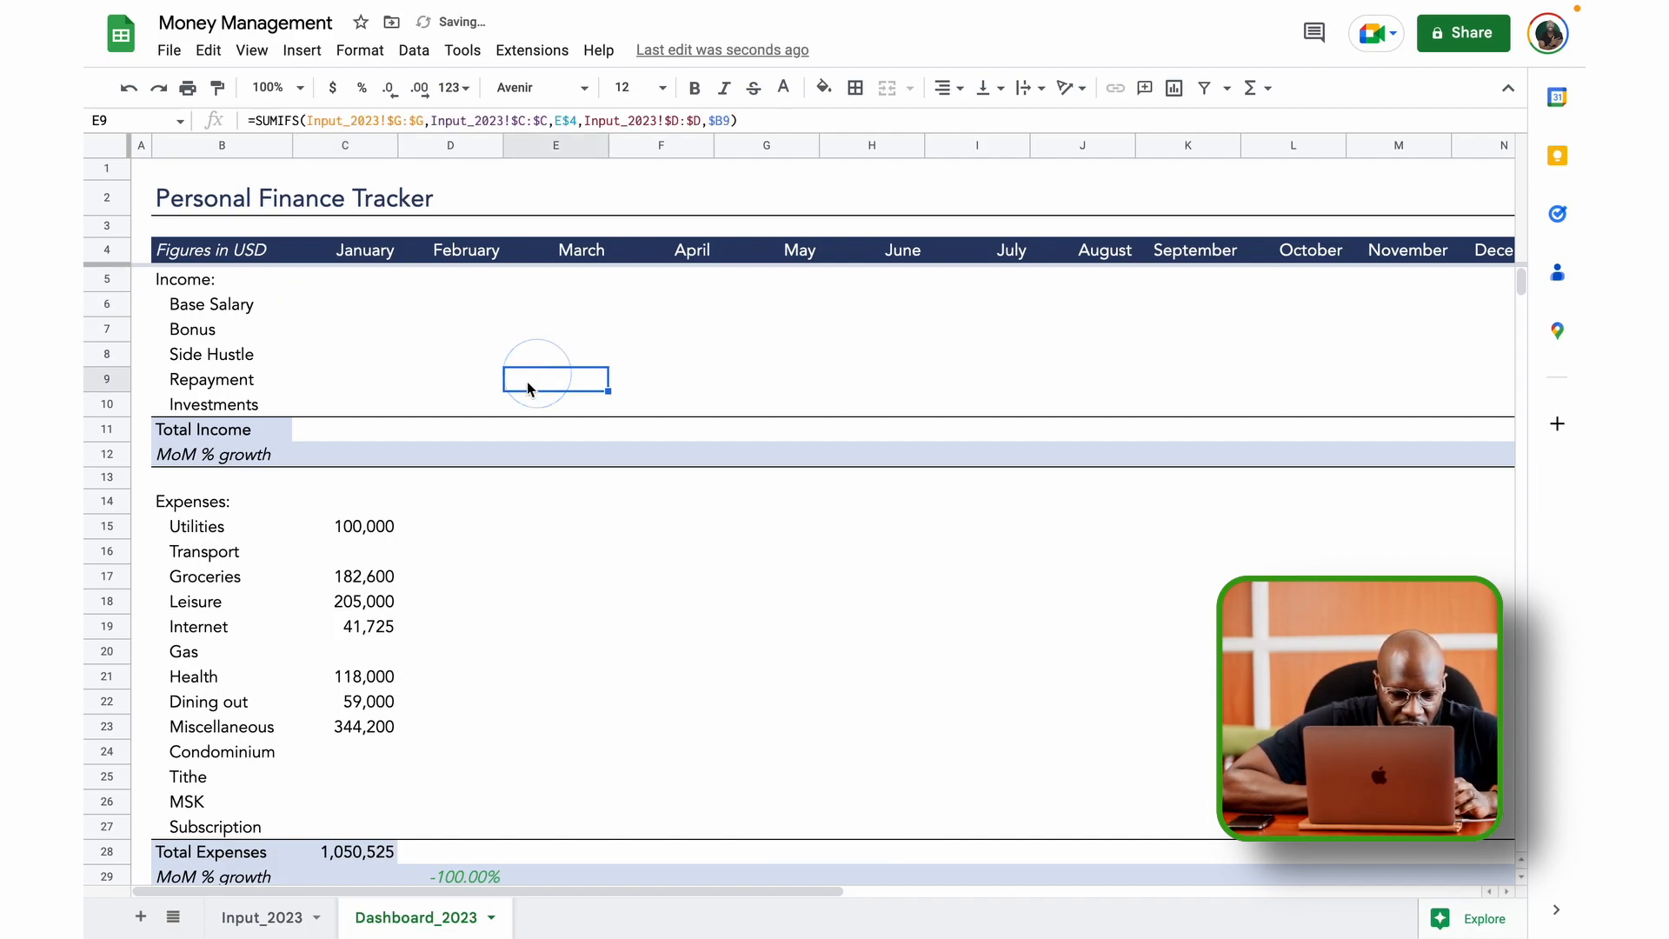
pyautogui.click(370, 530)
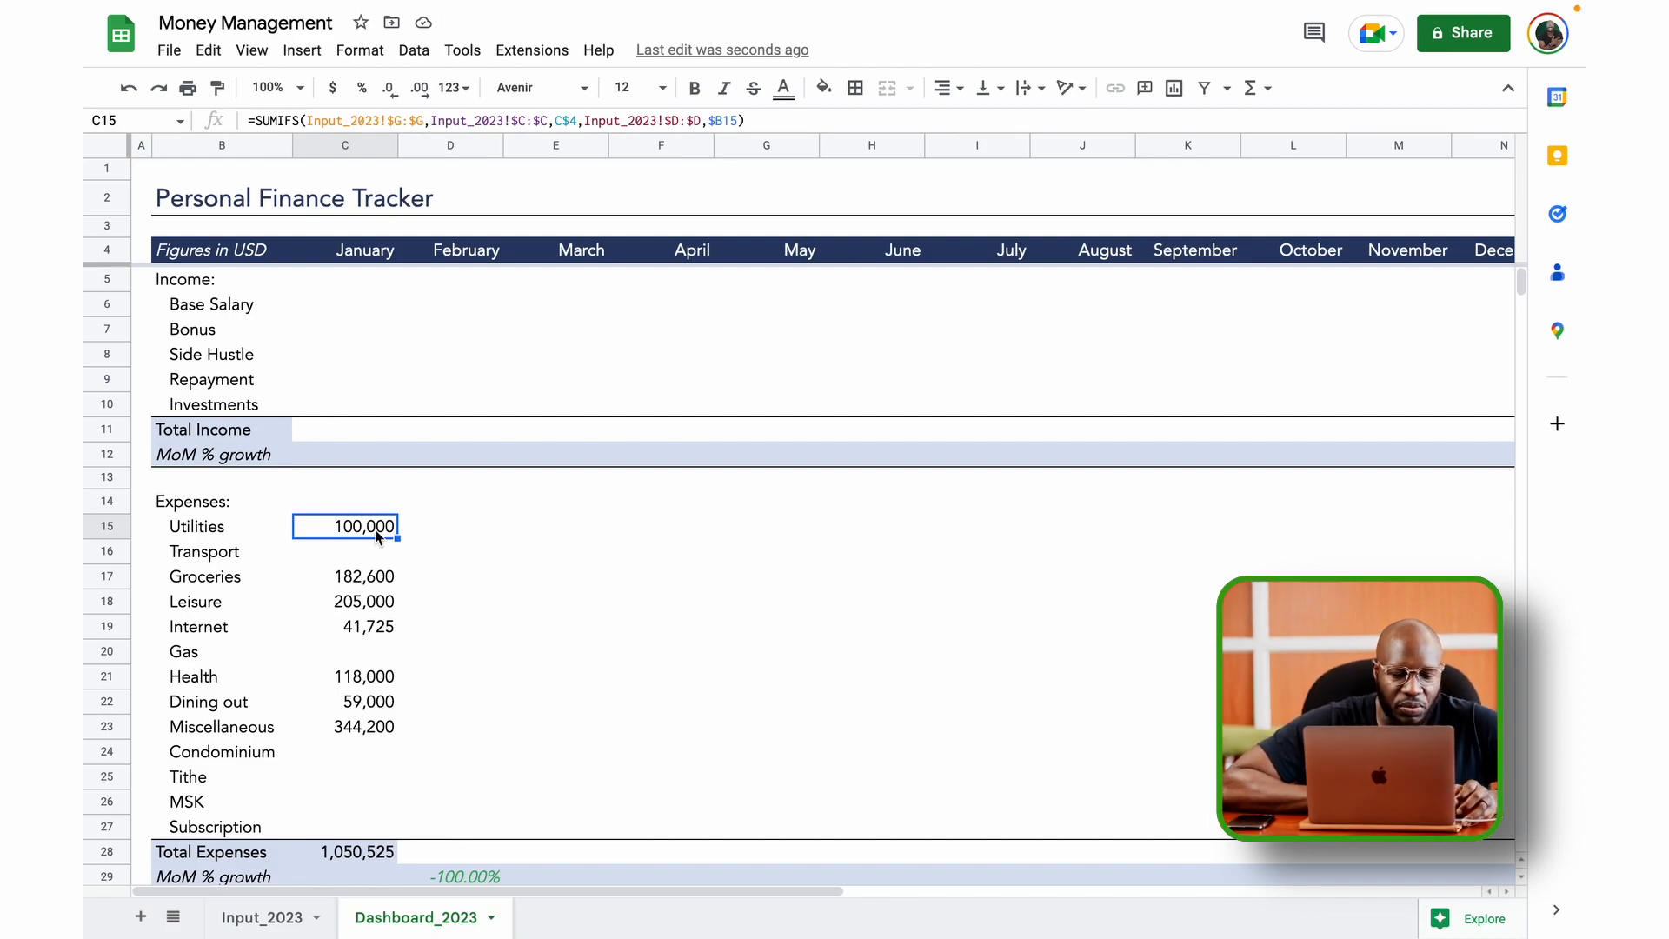
pyautogui.click(362, 317)
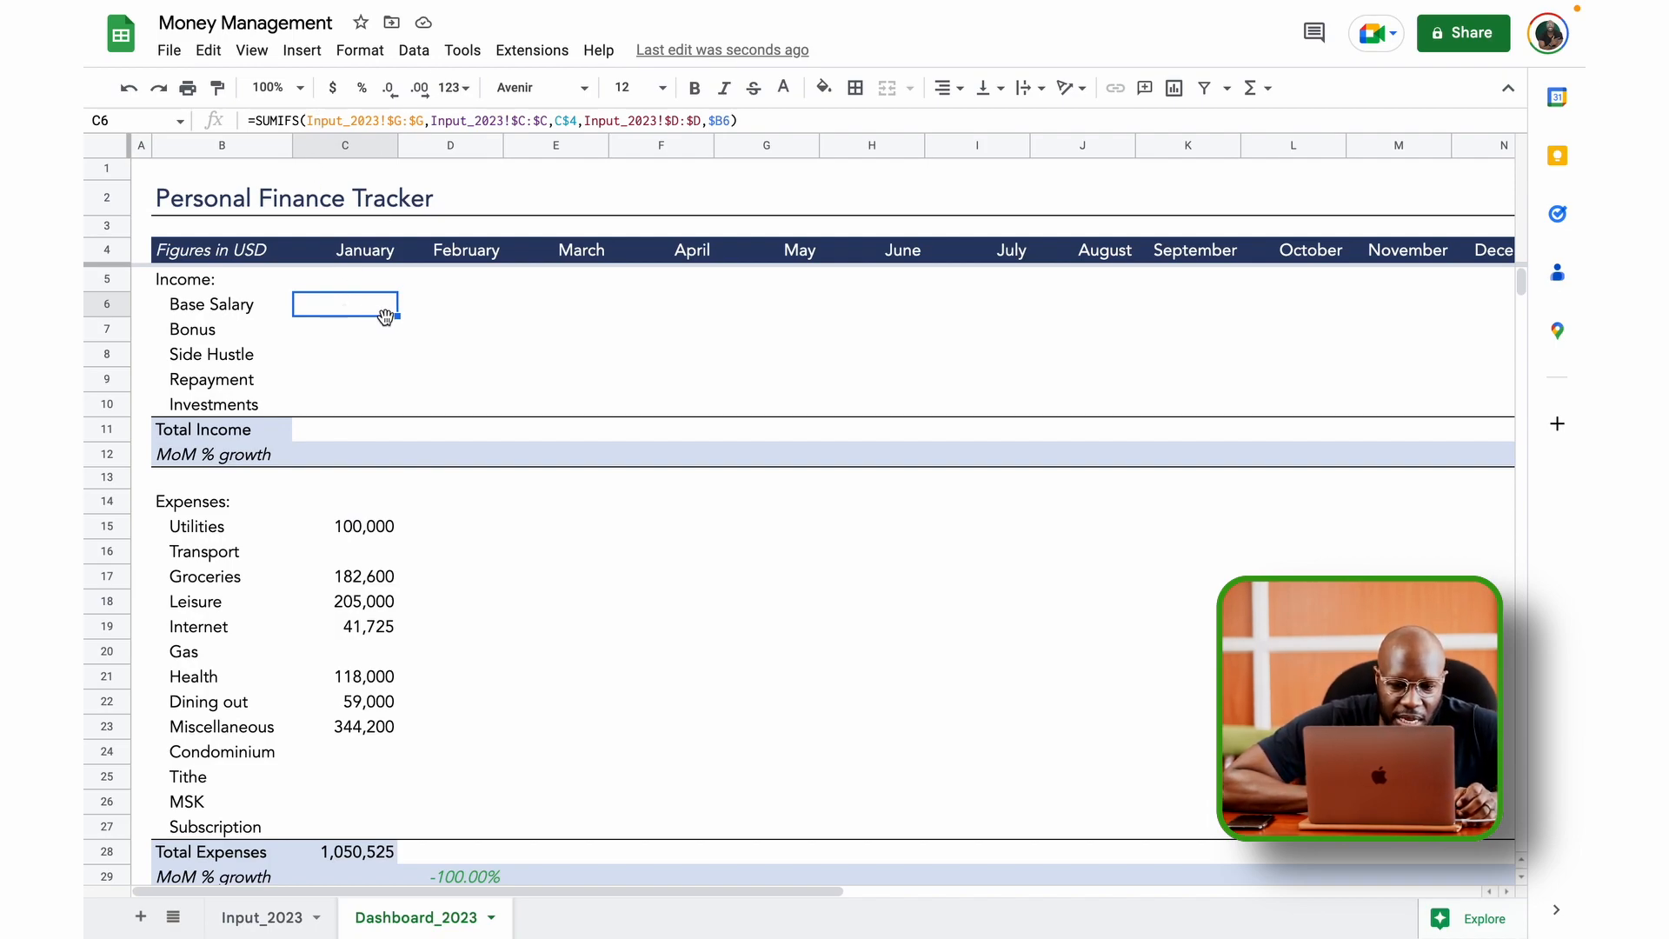
pyautogui.click(379, 528)
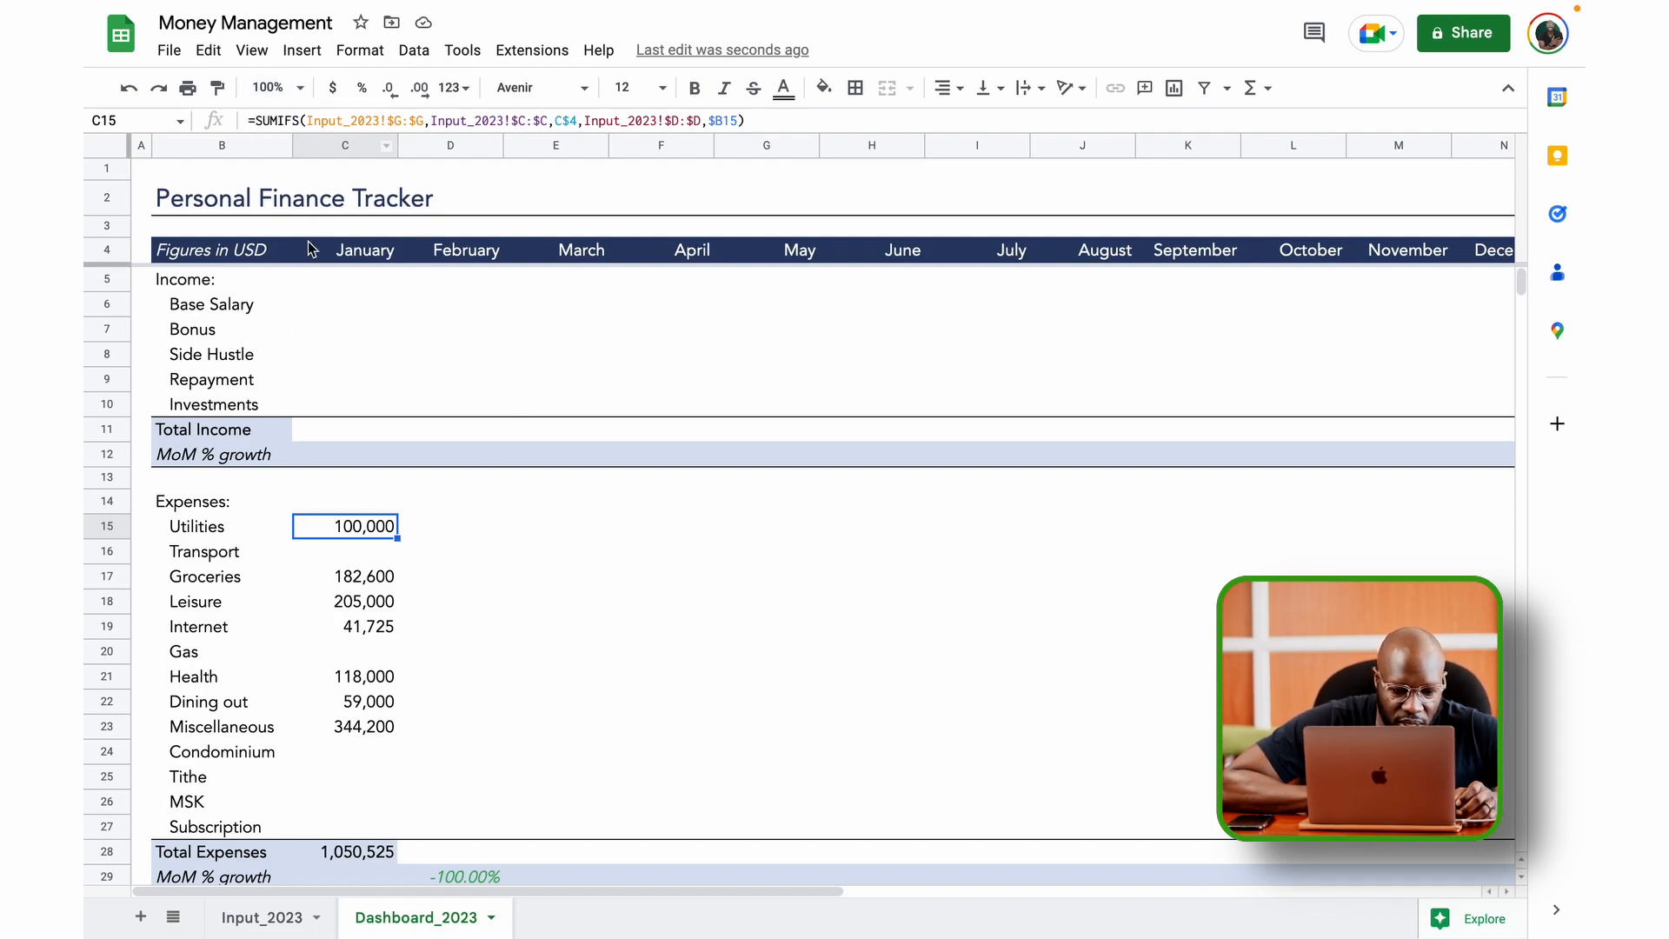
pyautogui.click(430, 529)
# Clear the January Utilities cell C15 on the dashboard and begin a new SUMIFS formula in it.
pyautogui.click(383, 530)
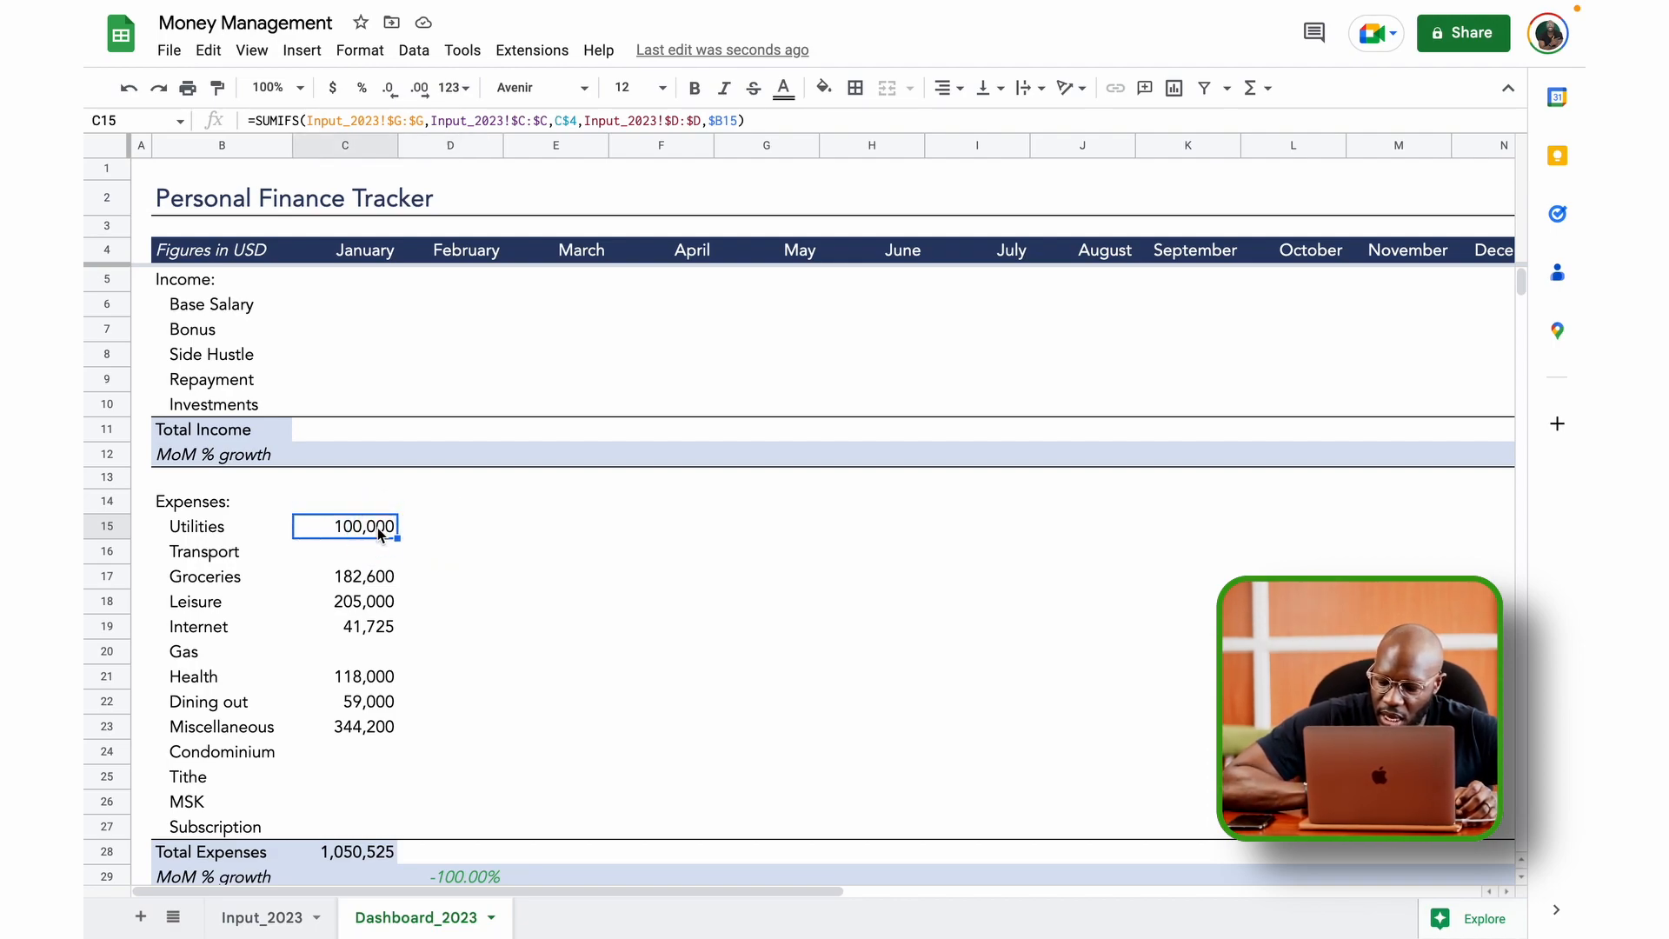
pyautogui.press('Delete')
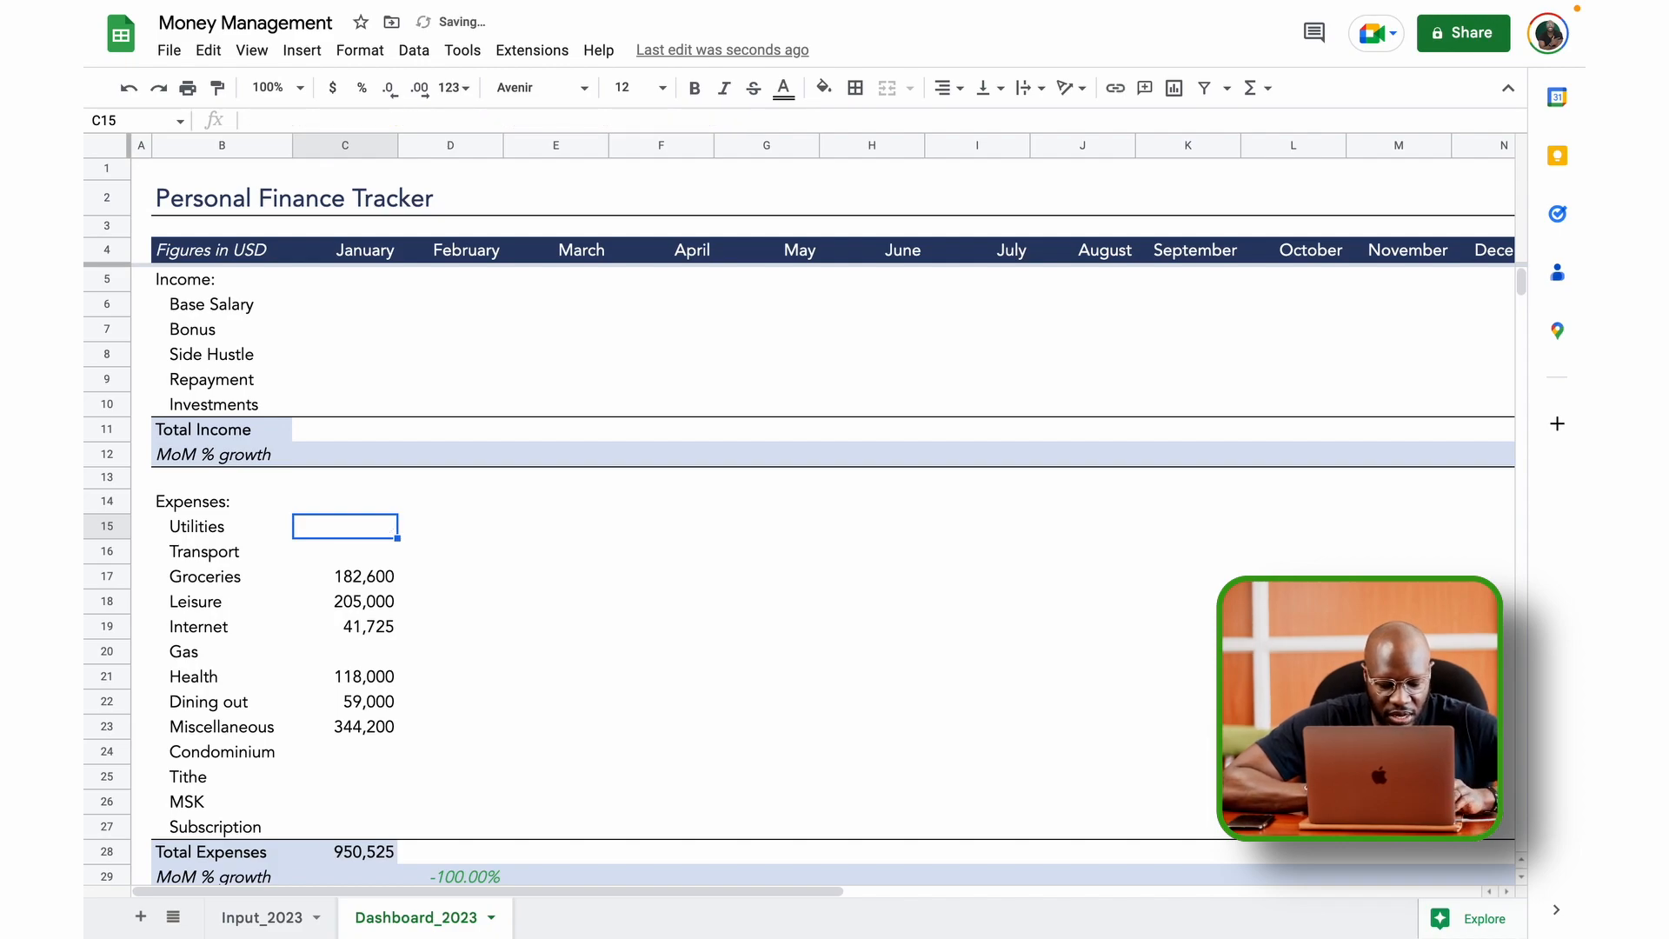
pyautogui.write('=sumifs')
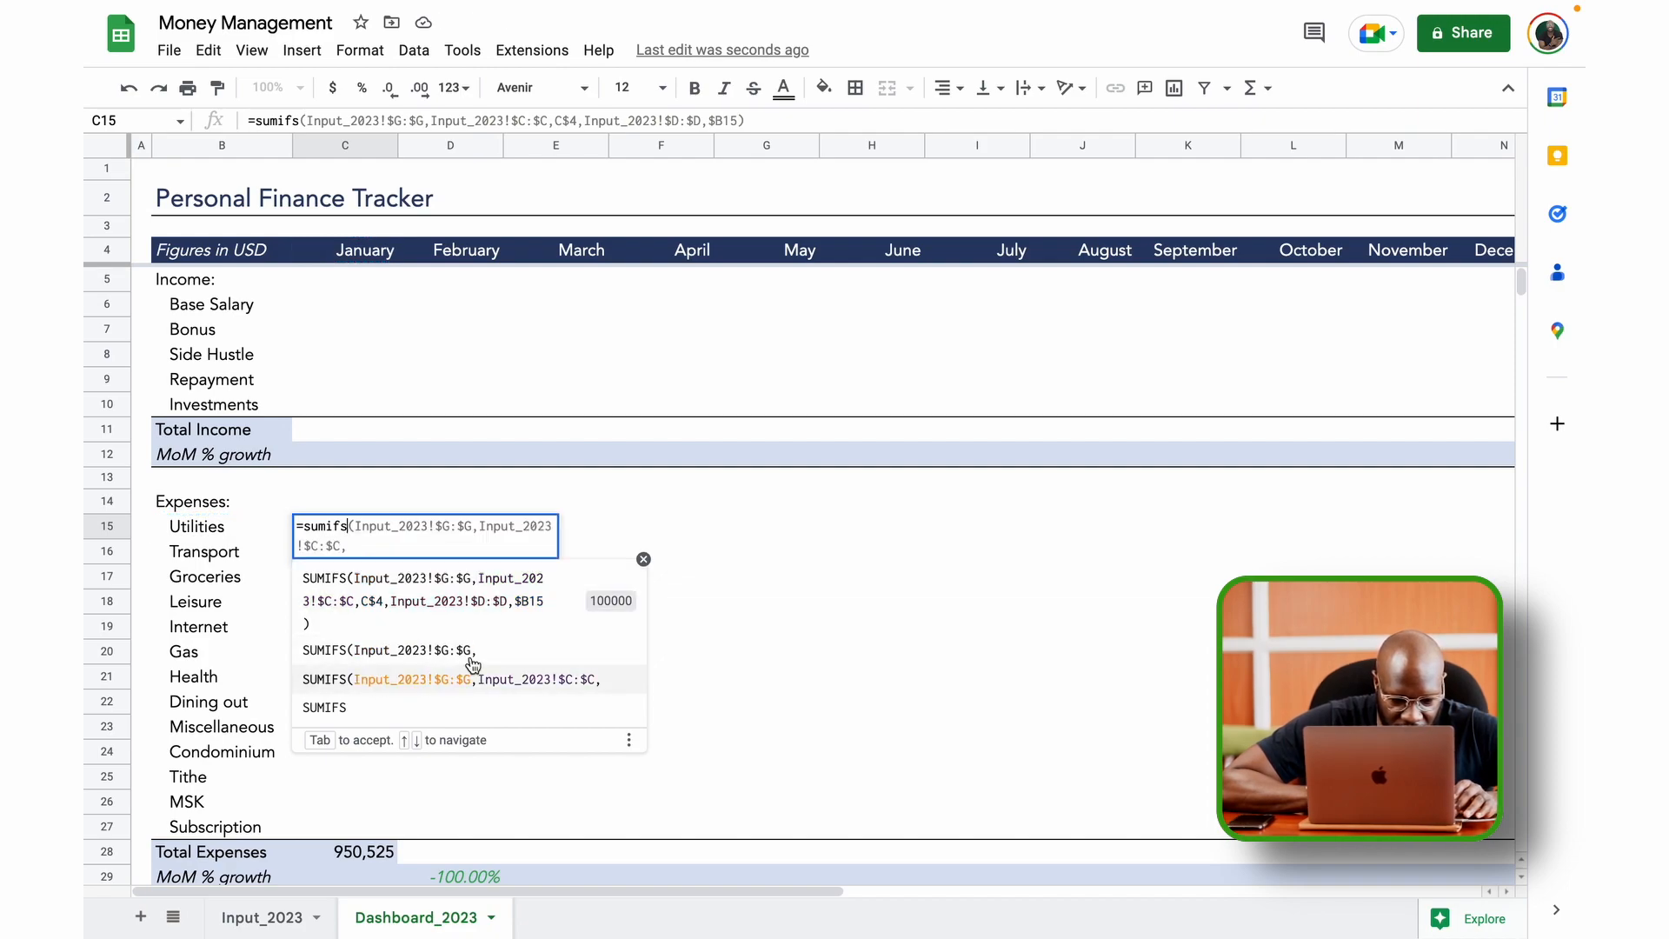
pyautogui.press('Tab')
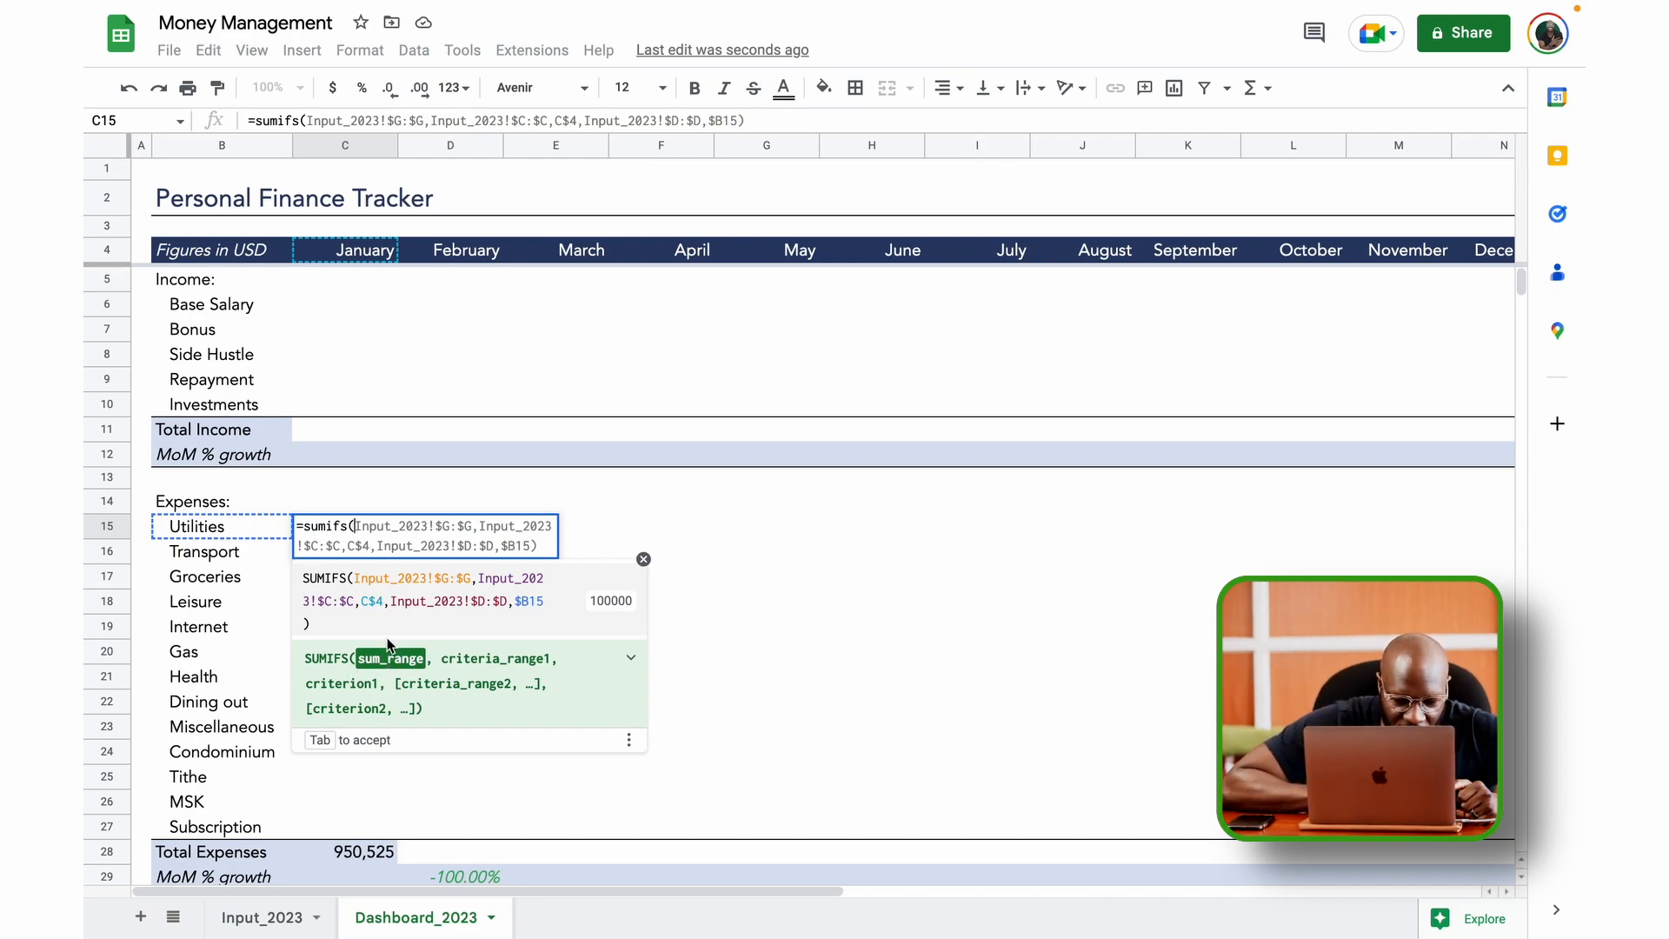
# Set the formula's sum range to the Amount column on the Input_2023 sheet, open-ended from row 4 as G4:G.
pyautogui.click(265, 919)
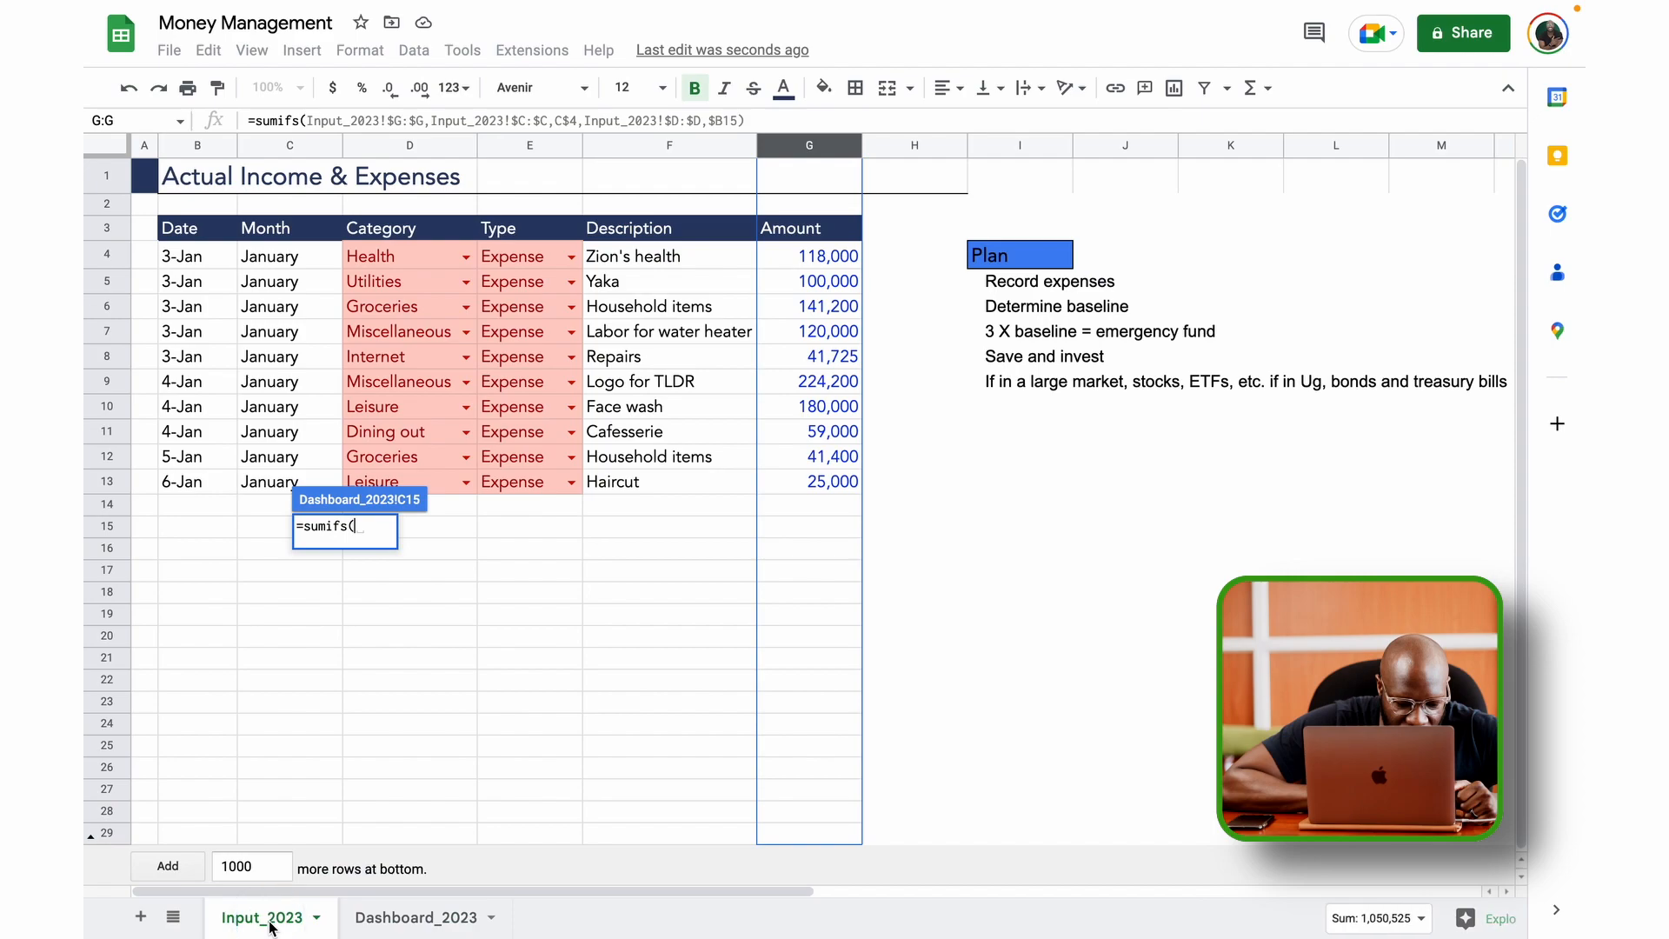
pyautogui.click(789, 259)
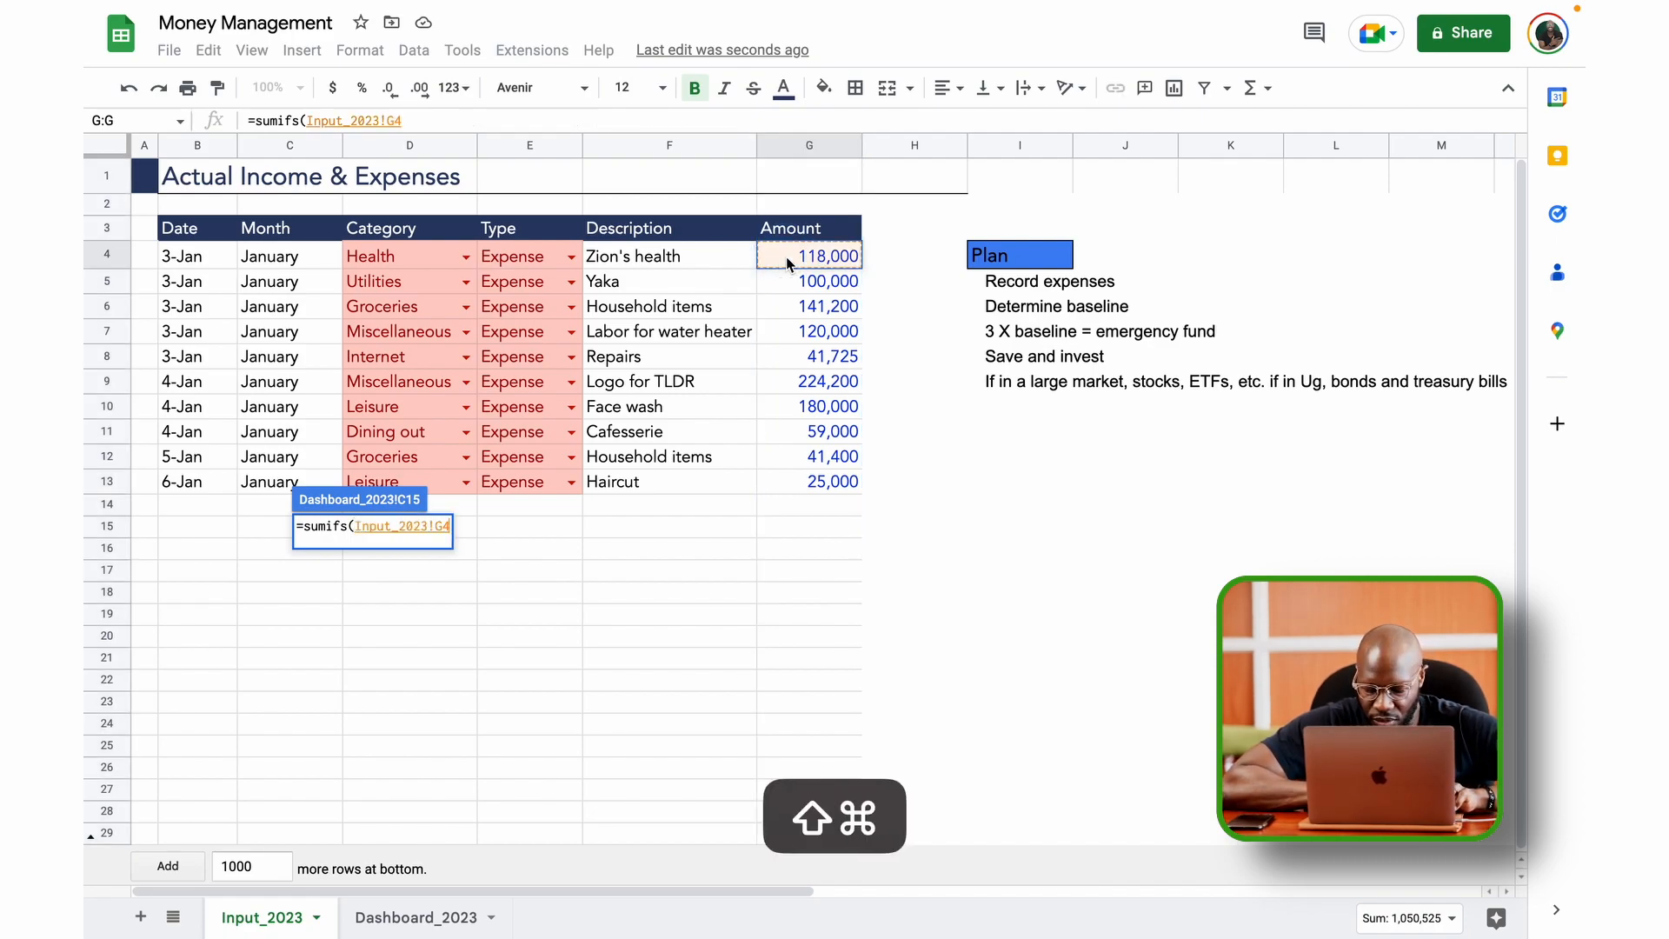
pyautogui.press('shift+super+Down')
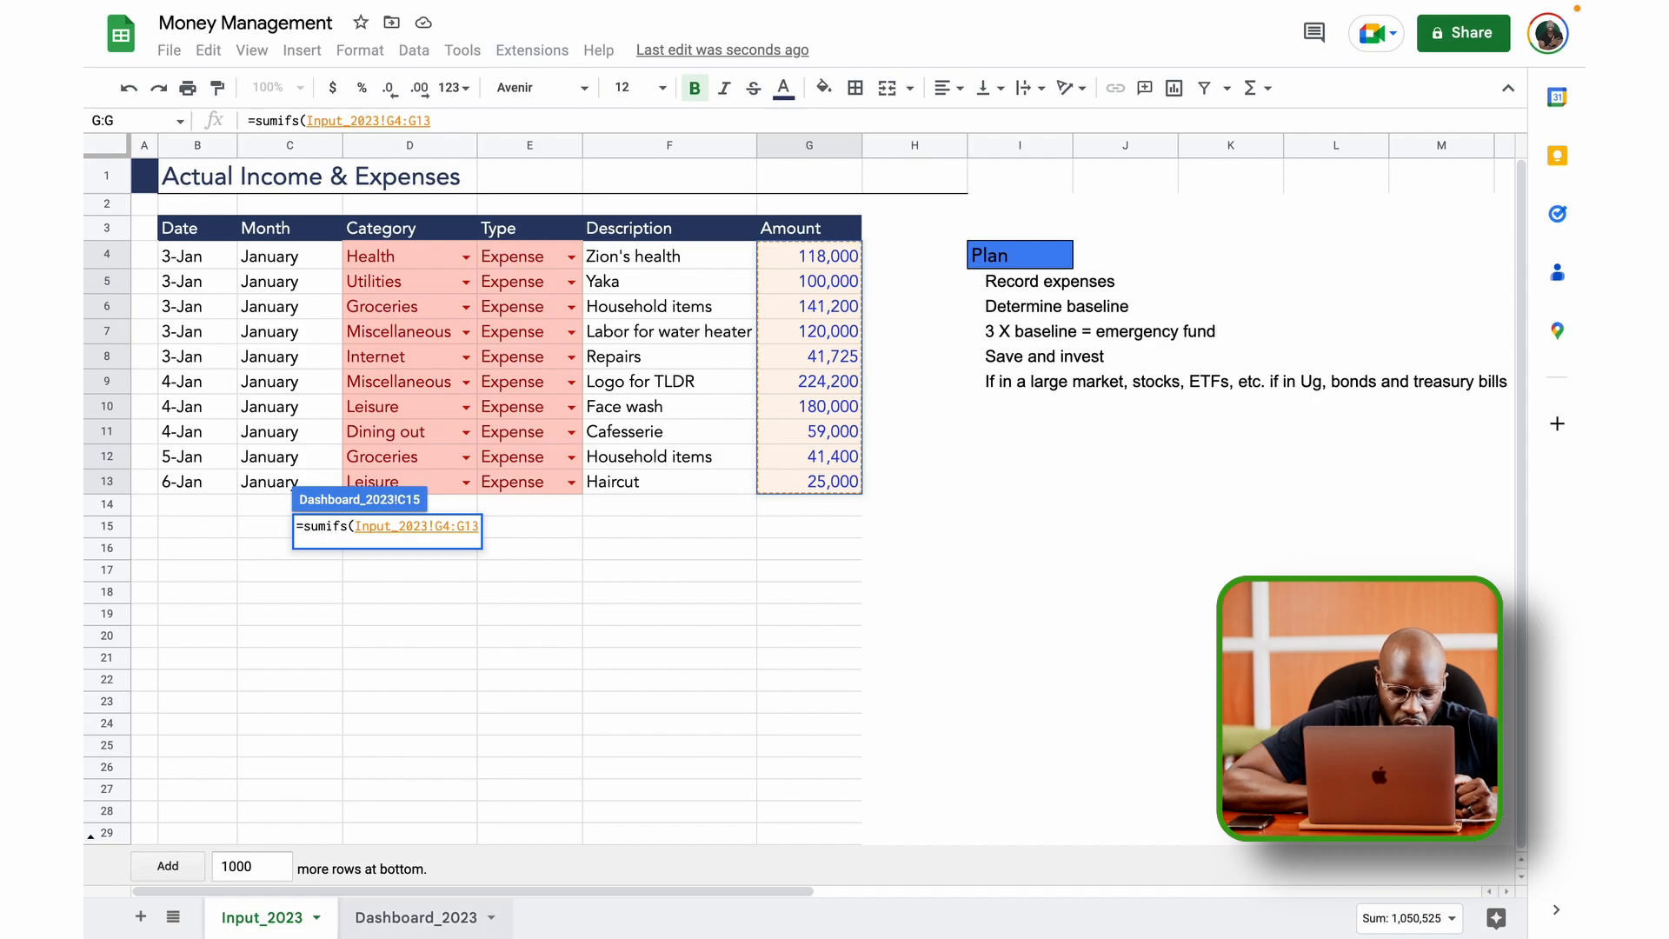
pyautogui.click(394, 922)
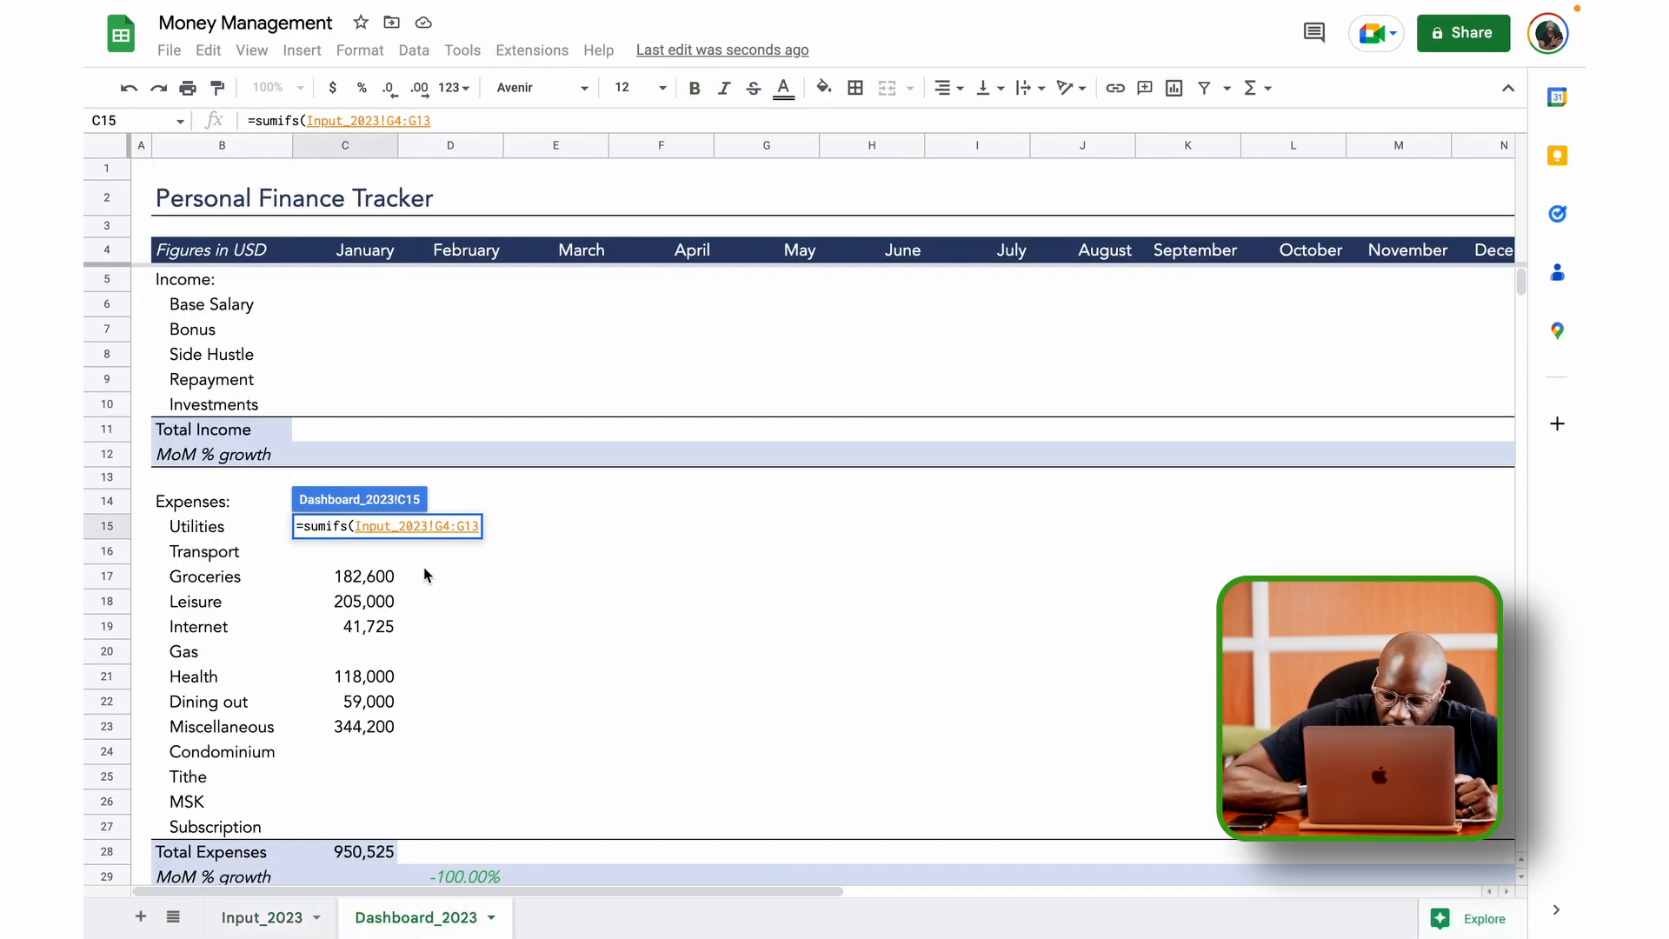
pyautogui.press('BackSpace')
pyautogui.press('BackSpace')
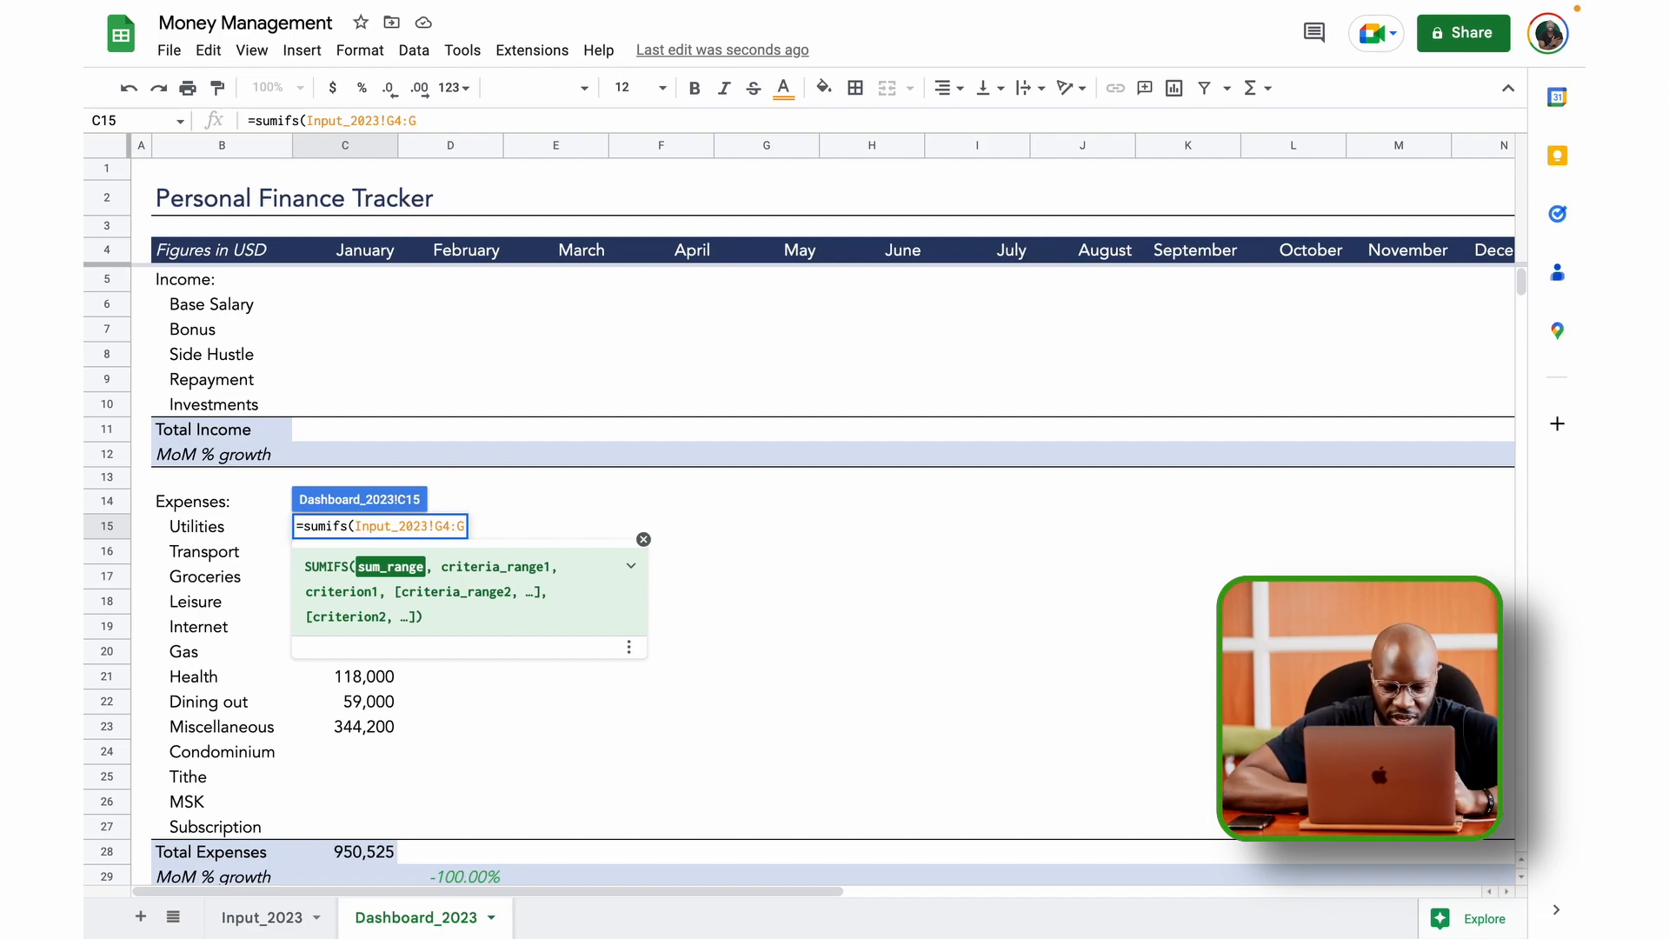
pyautogui.write(',')
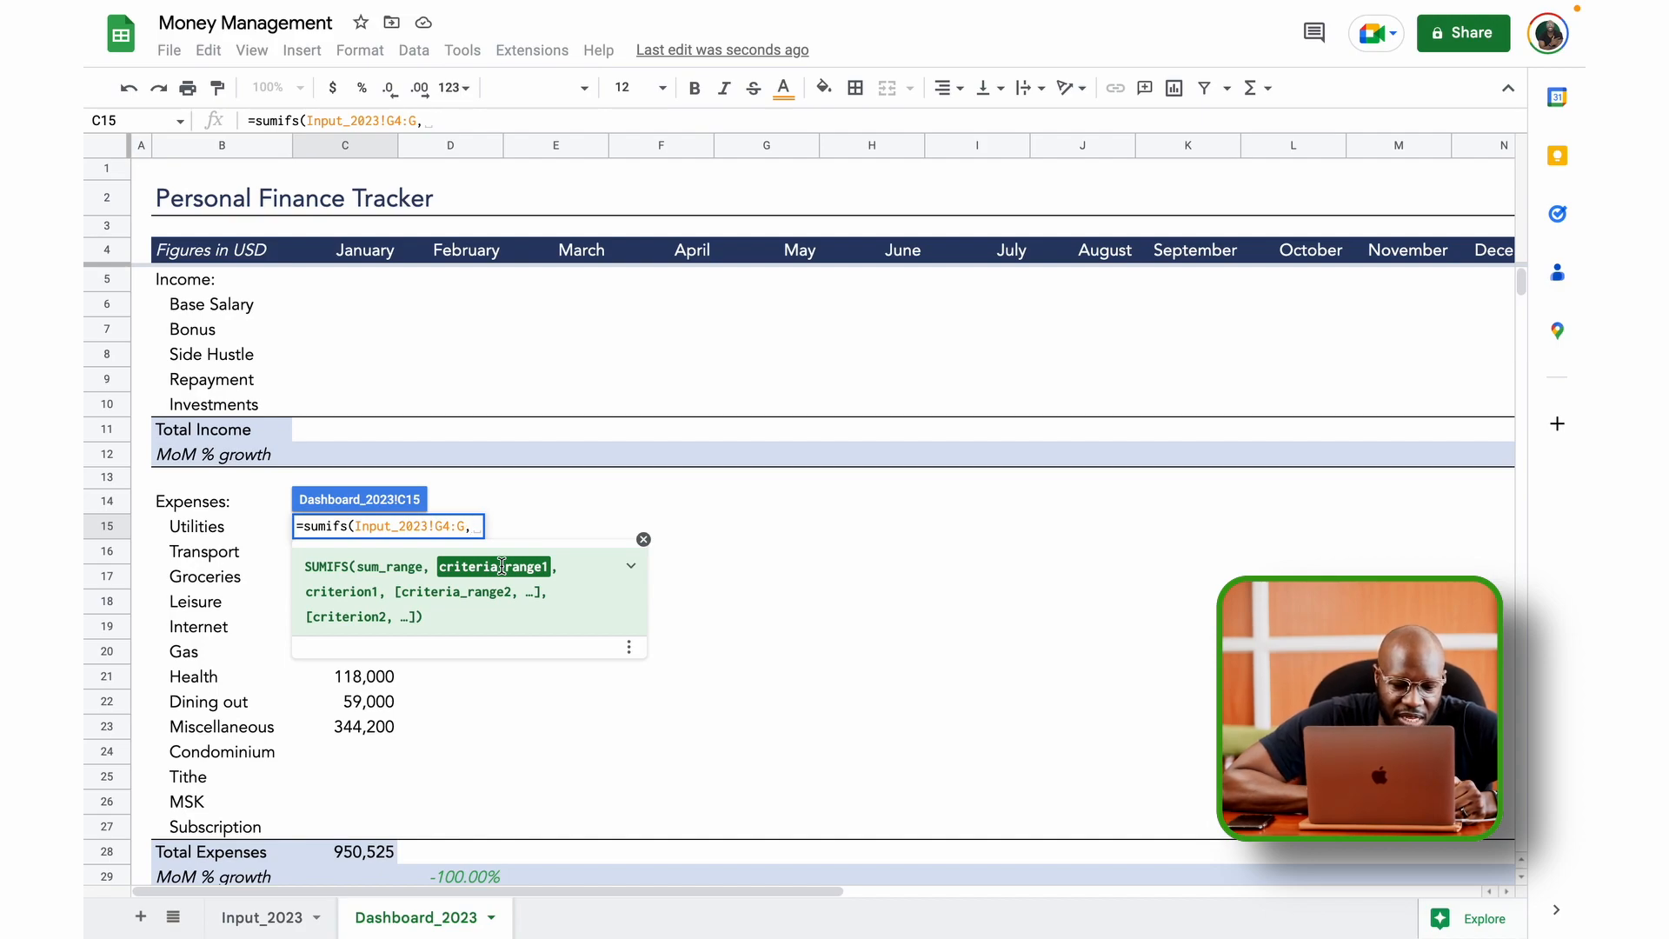
# Add the Input_2023 Month range C4:C as the first criteria range, with the dashboard's January header C4 as its criterion.
pyautogui.click(276, 921)
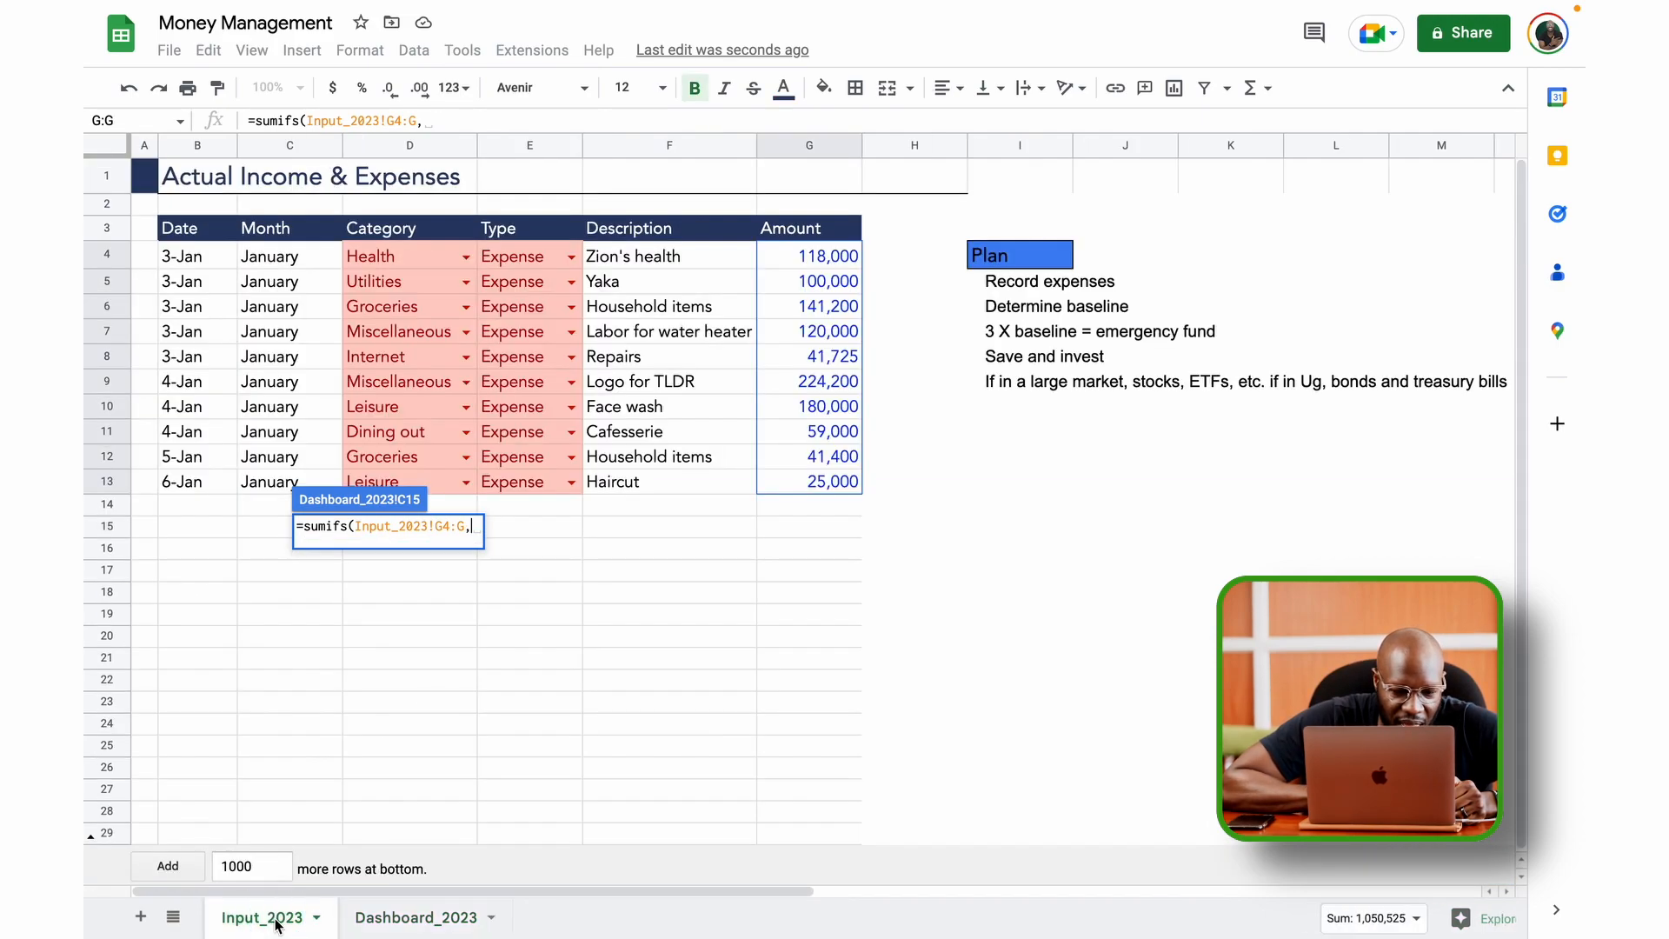
pyautogui.click(287, 260)
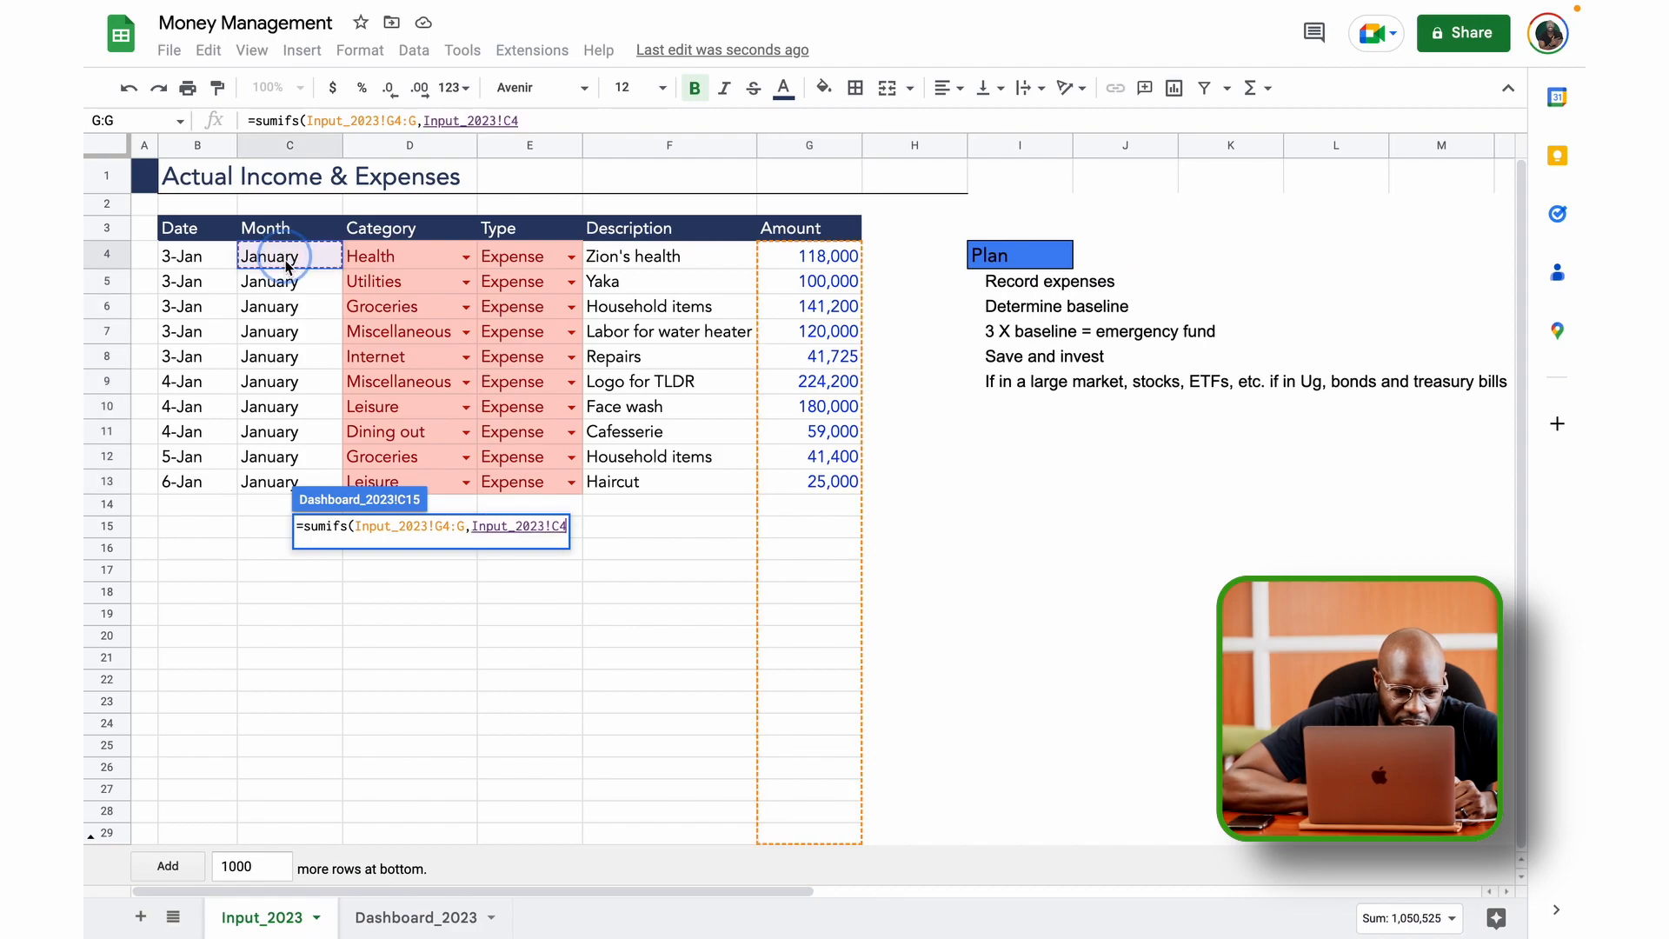
pyautogui.moveTo(287, 265); pyautogui.dragTo(297, 483)
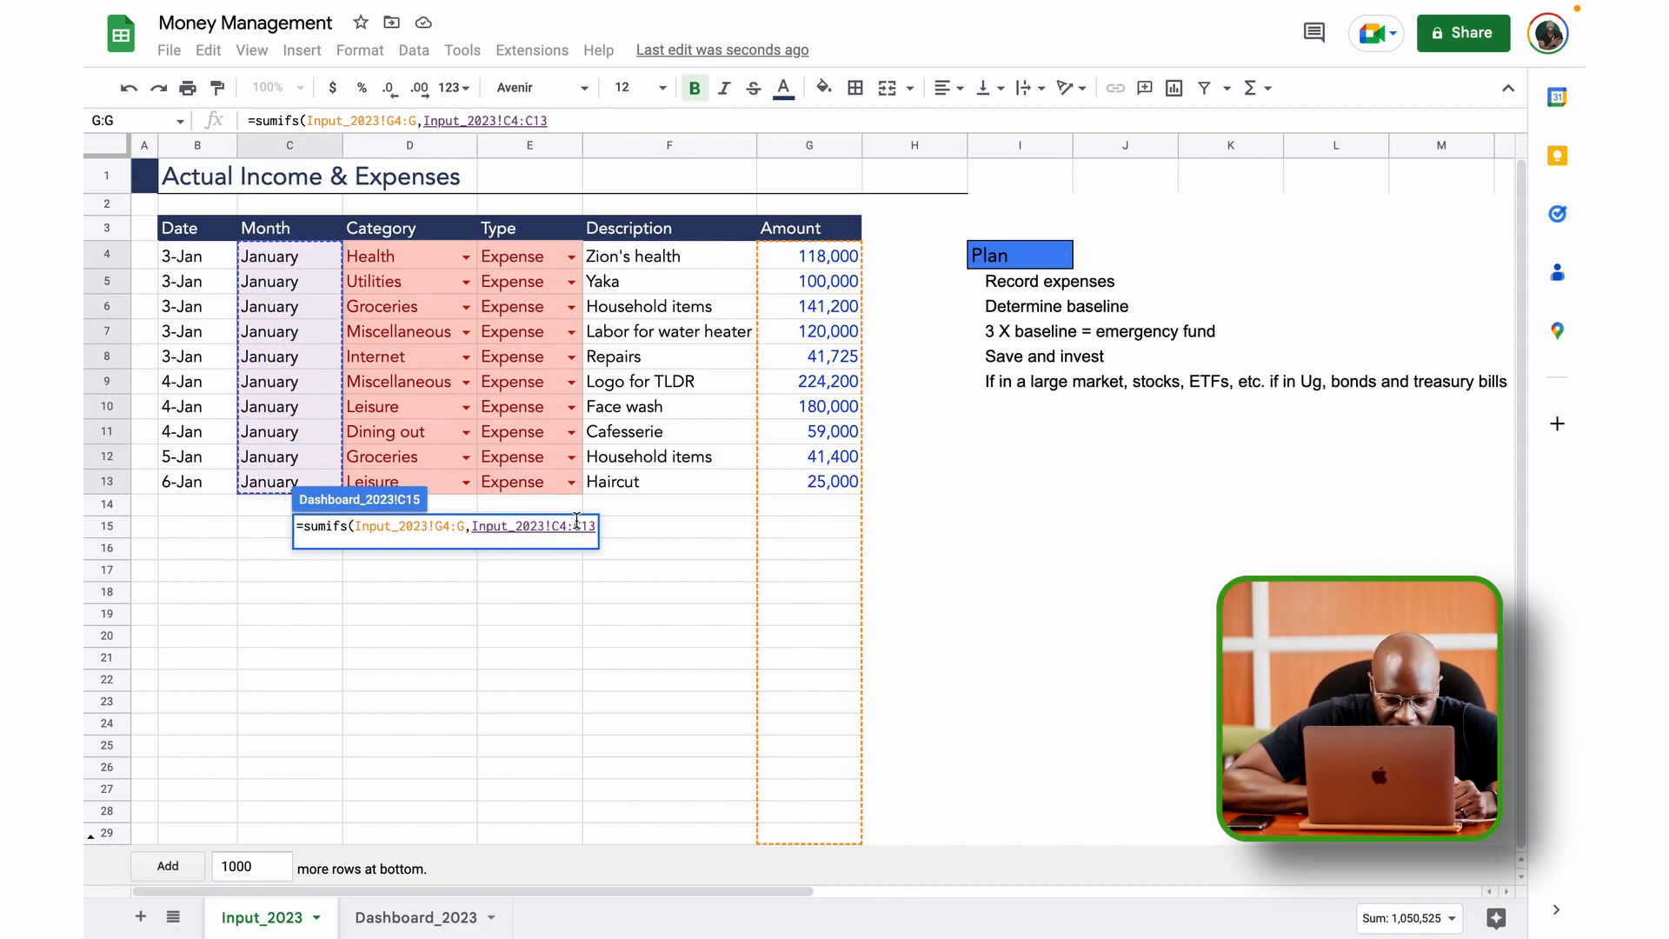
pyautogui.press('BackSpace')
pyautogui.press('BackSpace')
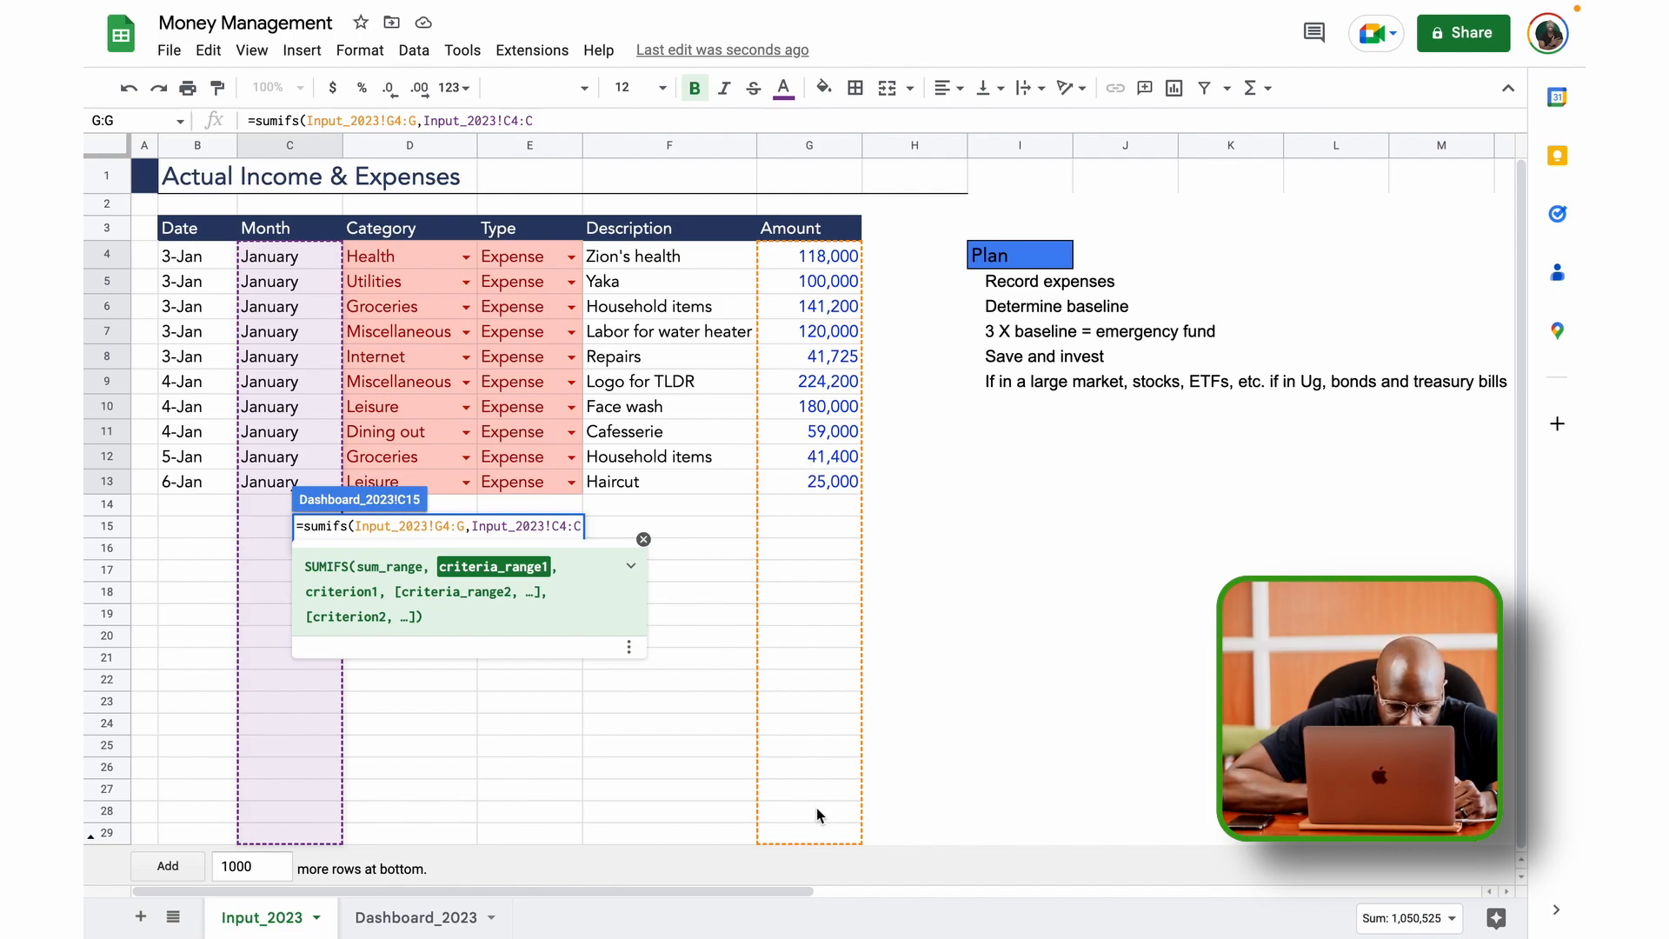
pyautogui.write(',')
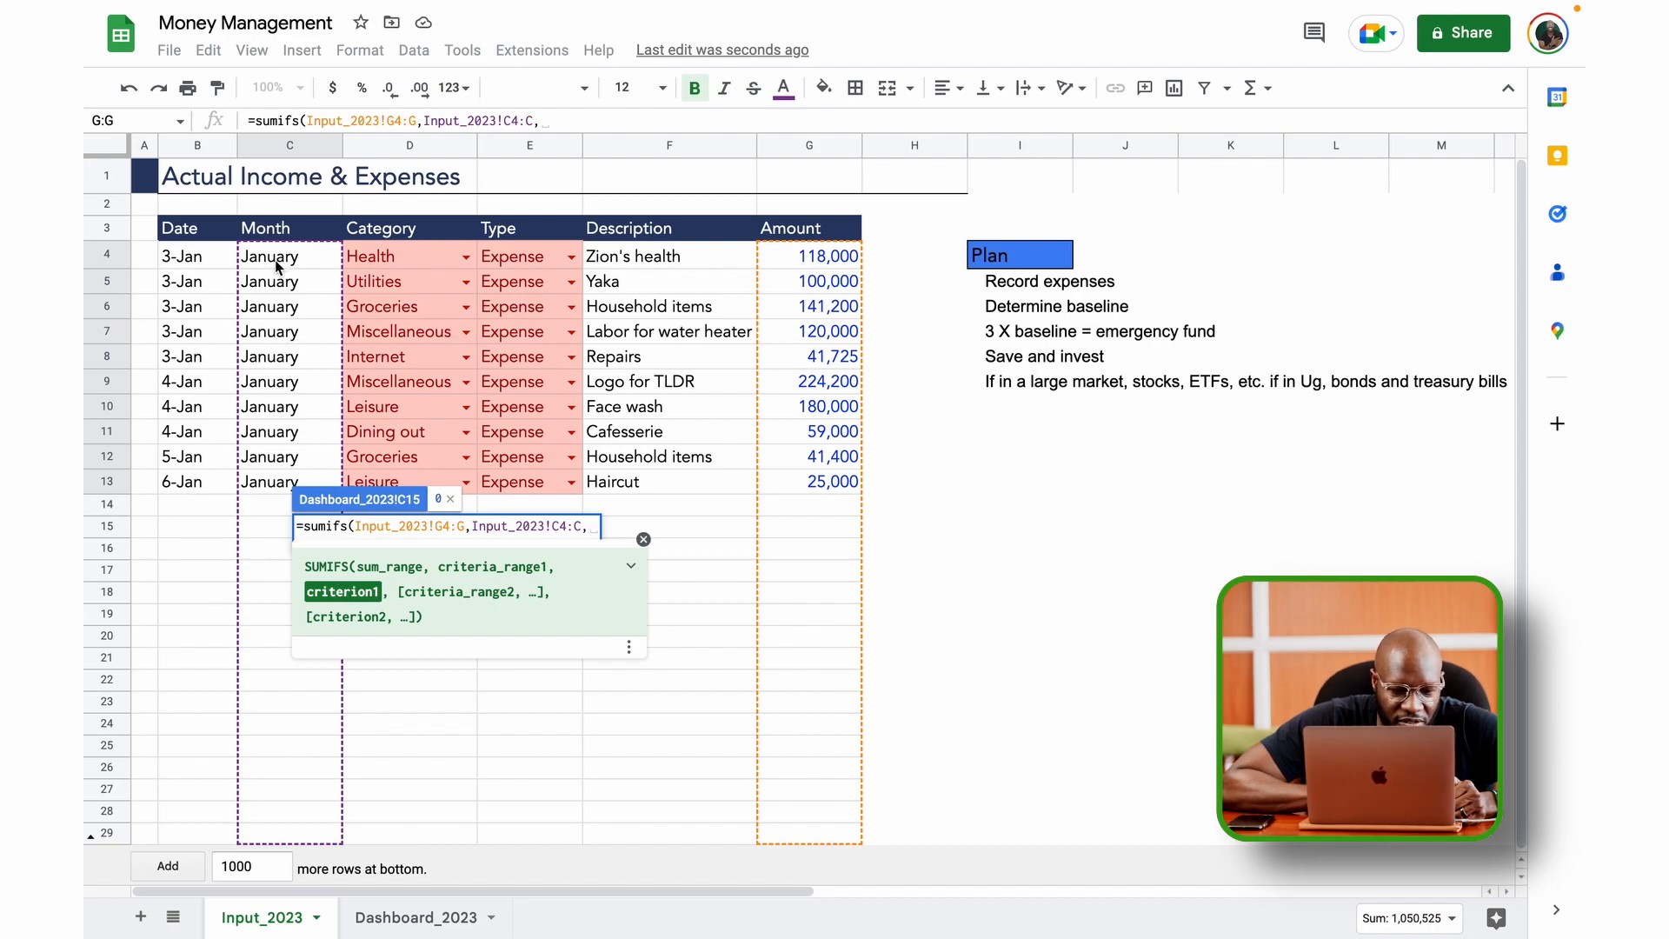
pyautogui.click(394, 921)
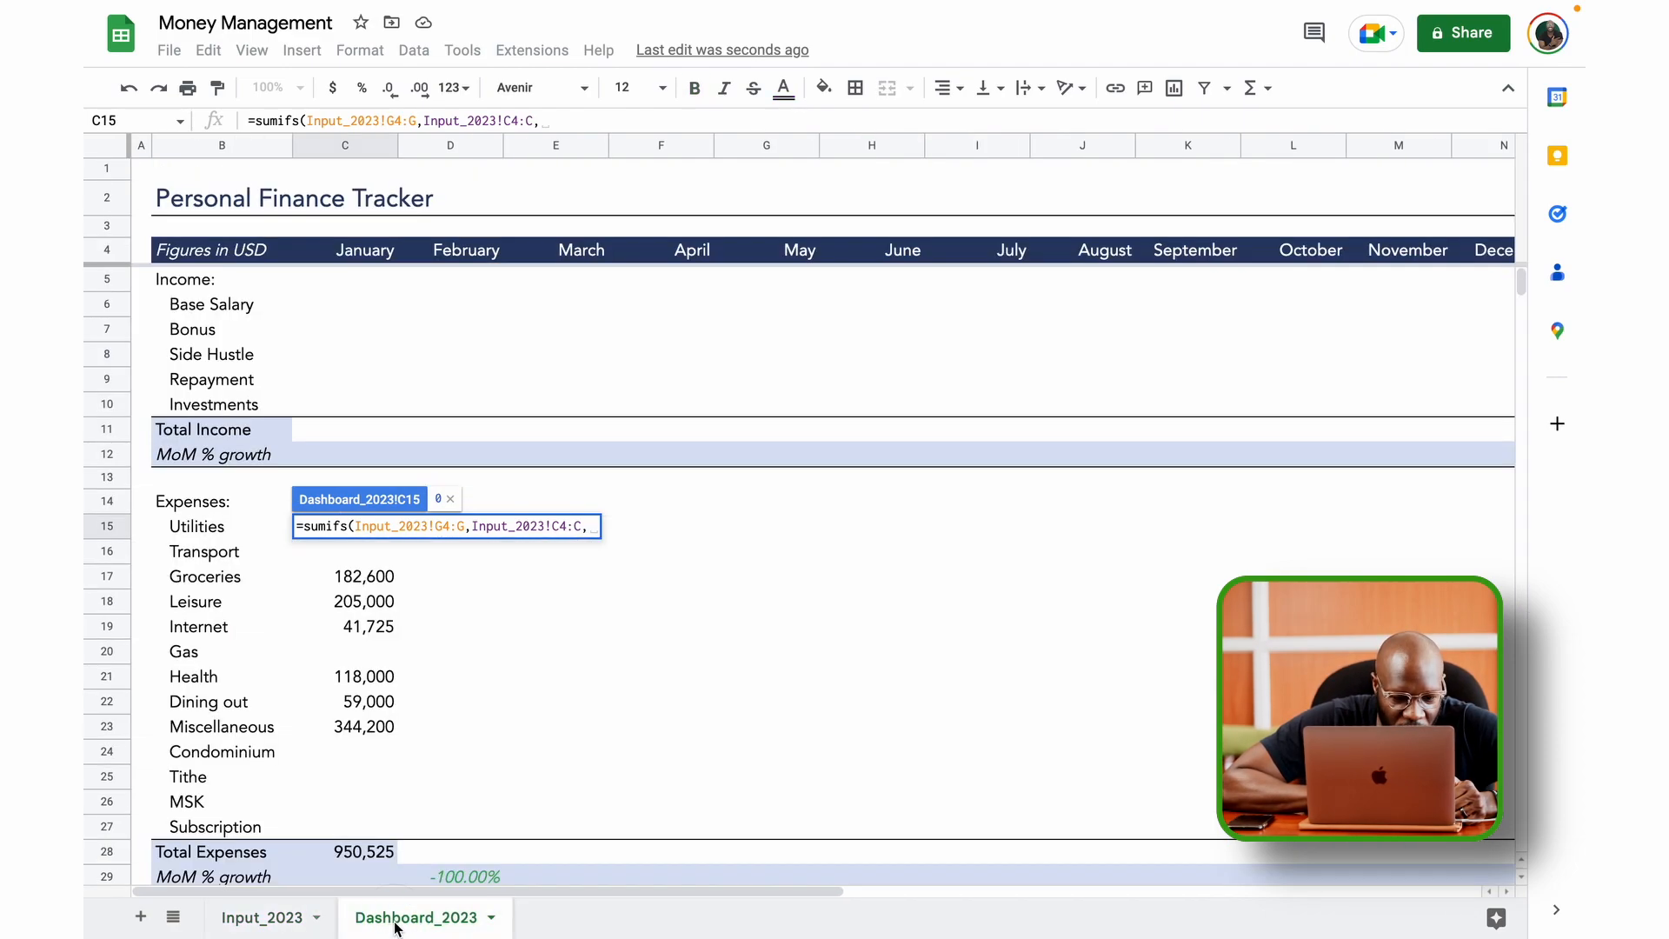
pyautogui.click(362, 254)
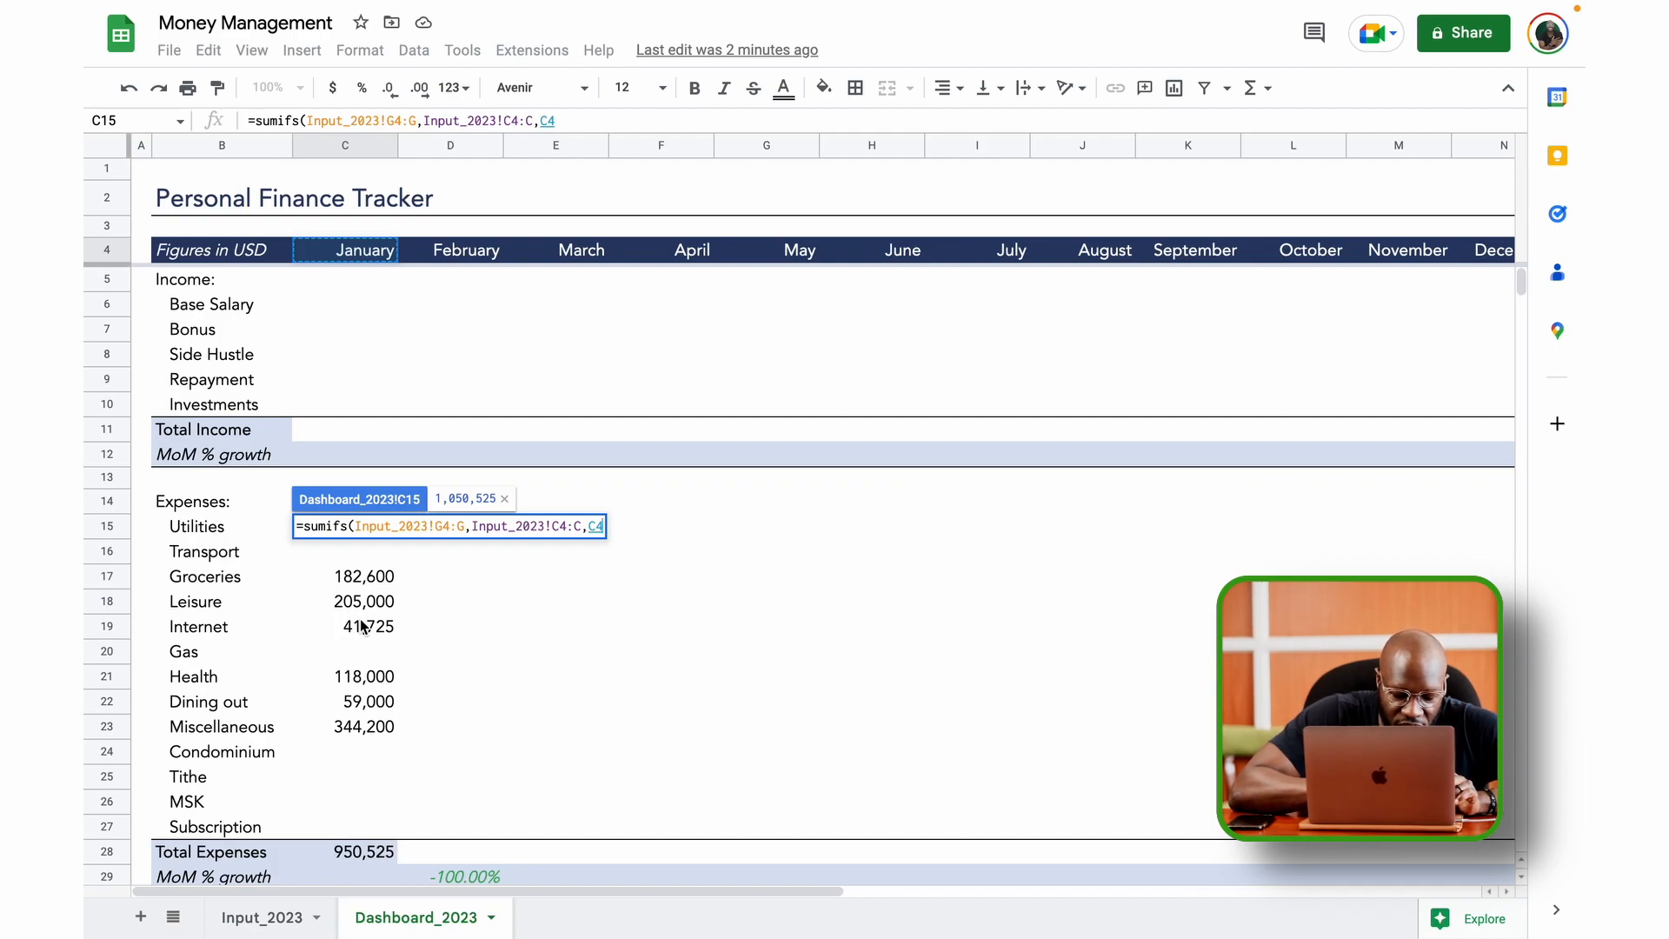
pyautogui.write('4')
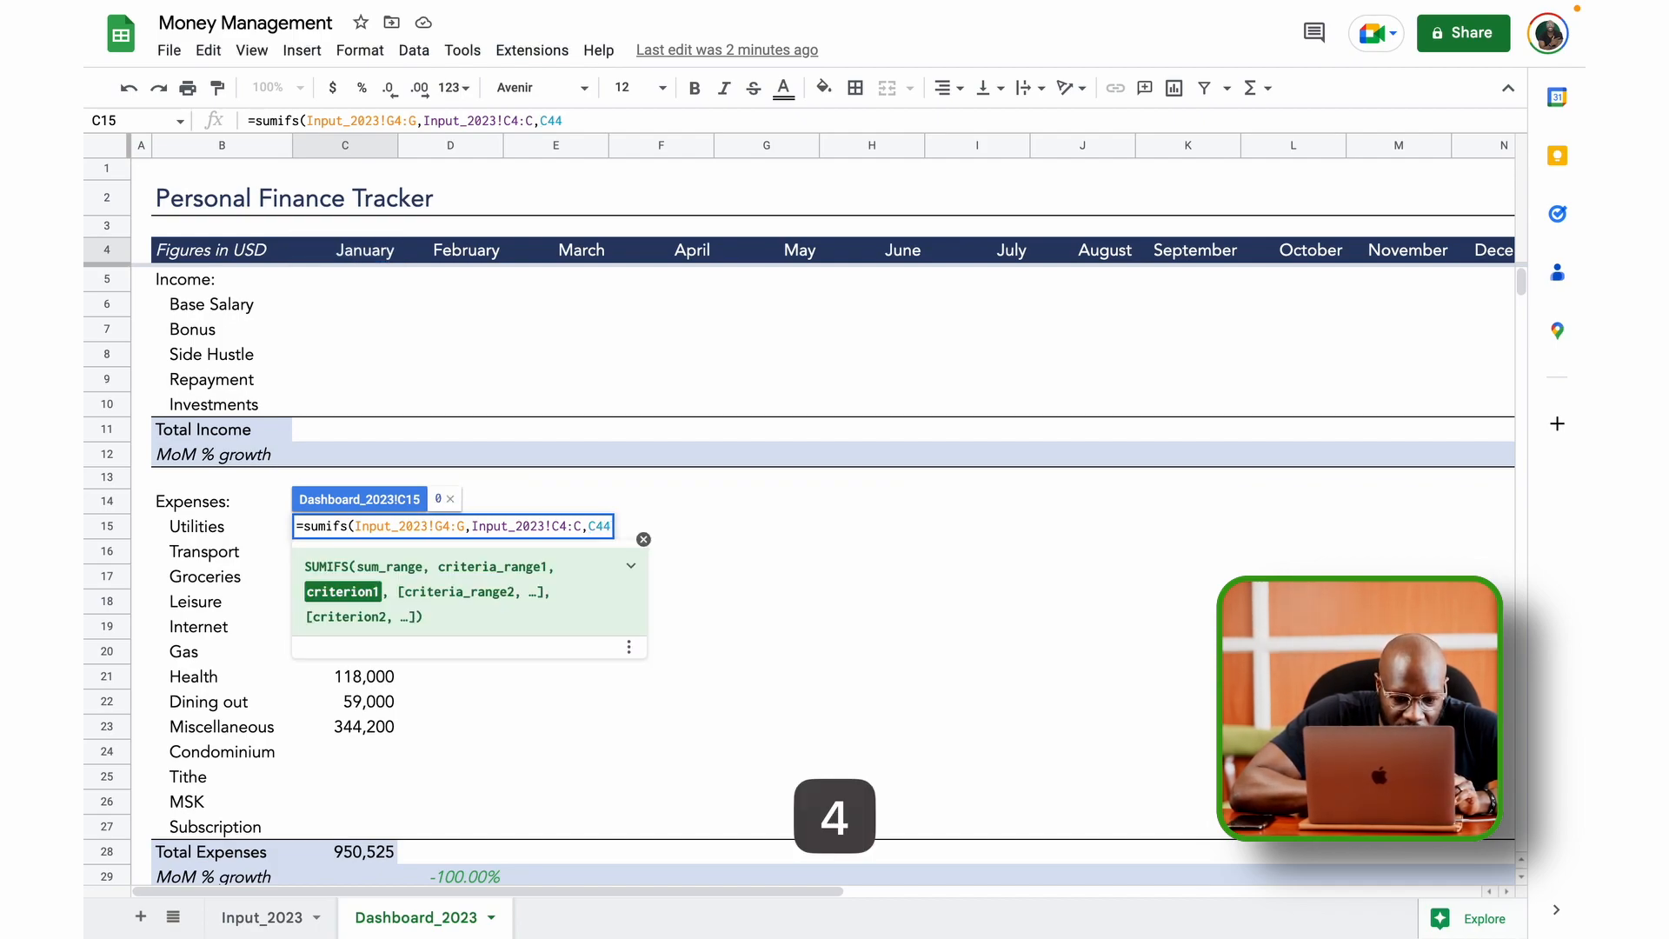
pyautogui.write('4')
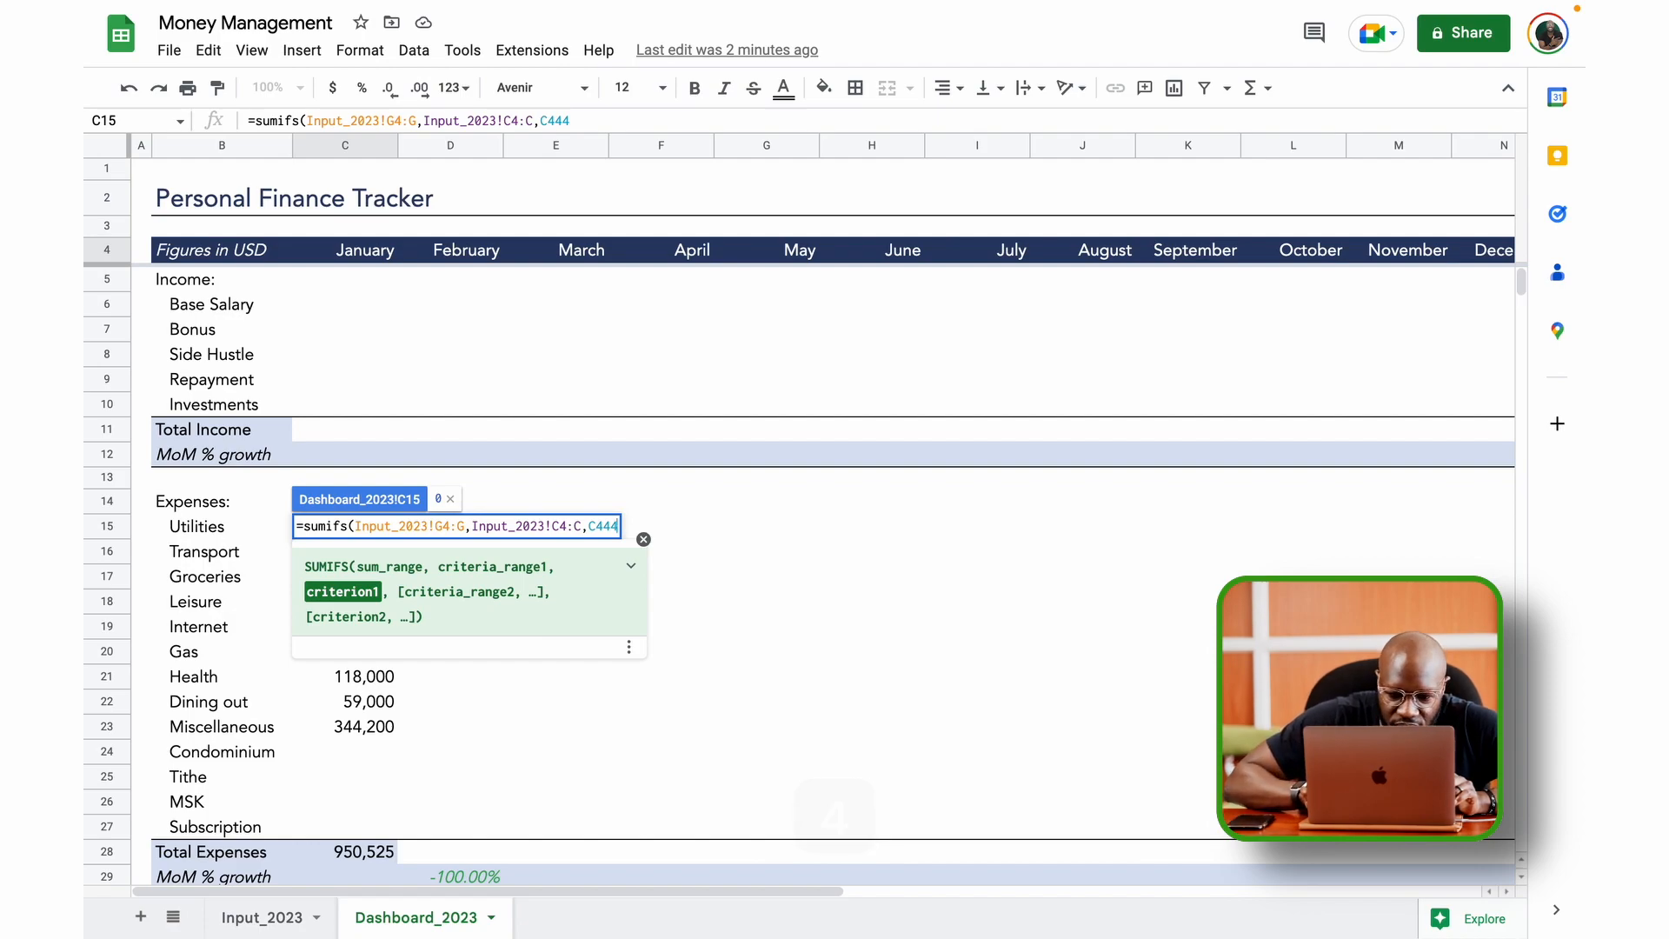
pyautogui.press('F4')
pyautogui.press('F4')
pyautogui.press('BackSpace')
pyautogui.press('BackSpace')
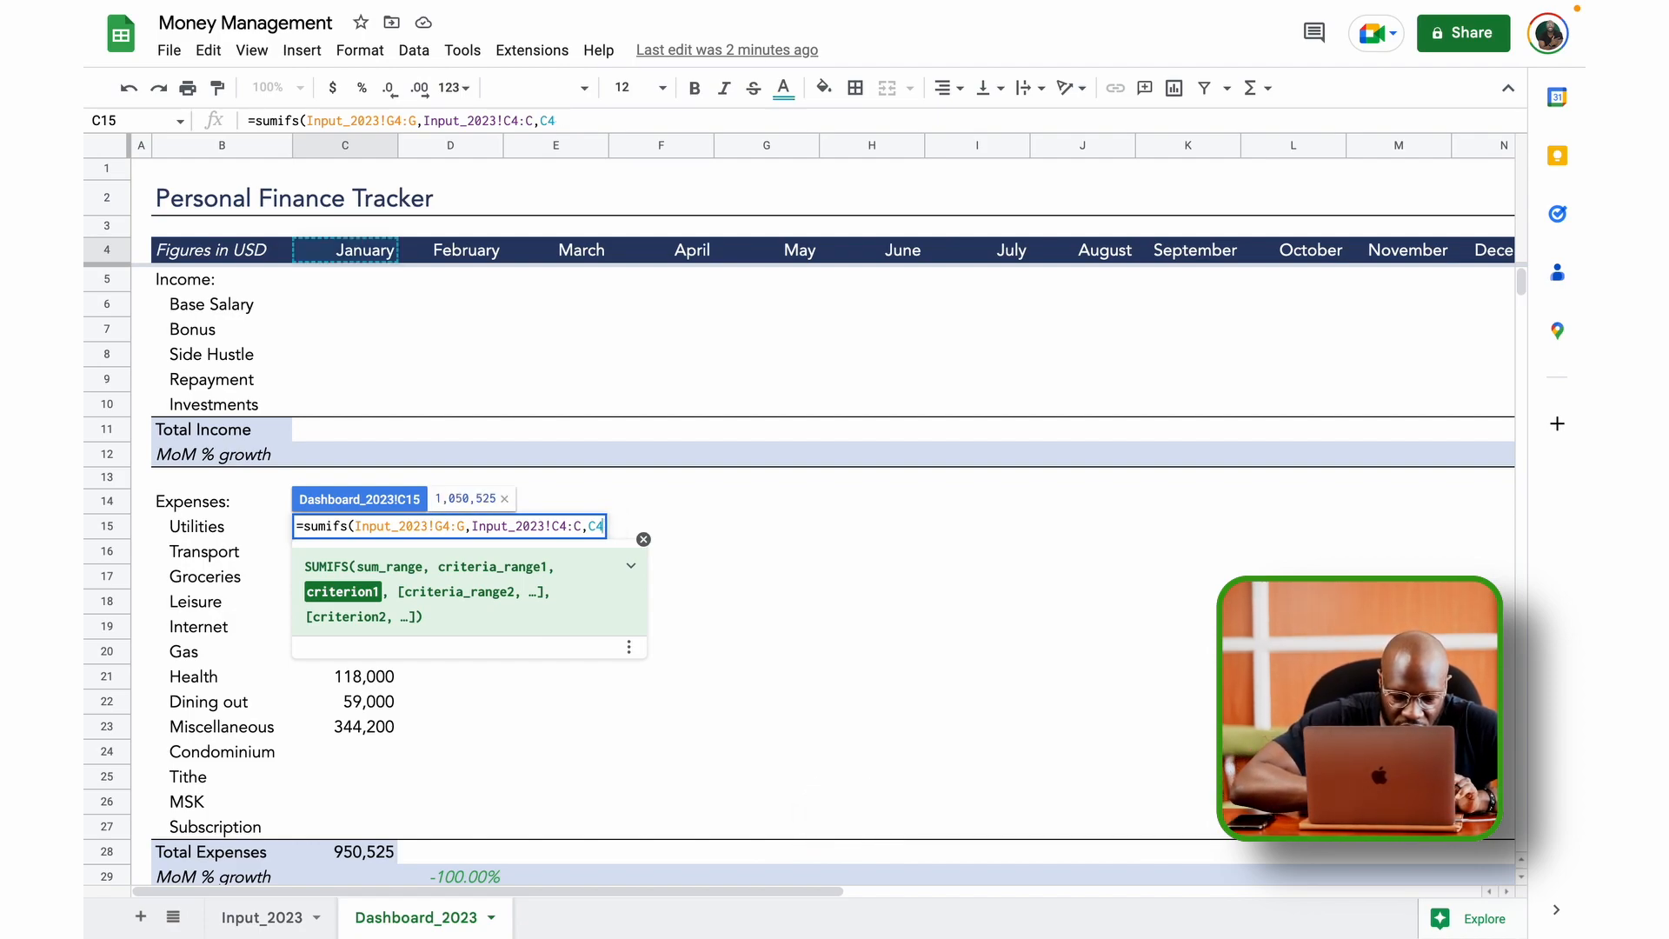
pyautogui.write('4')
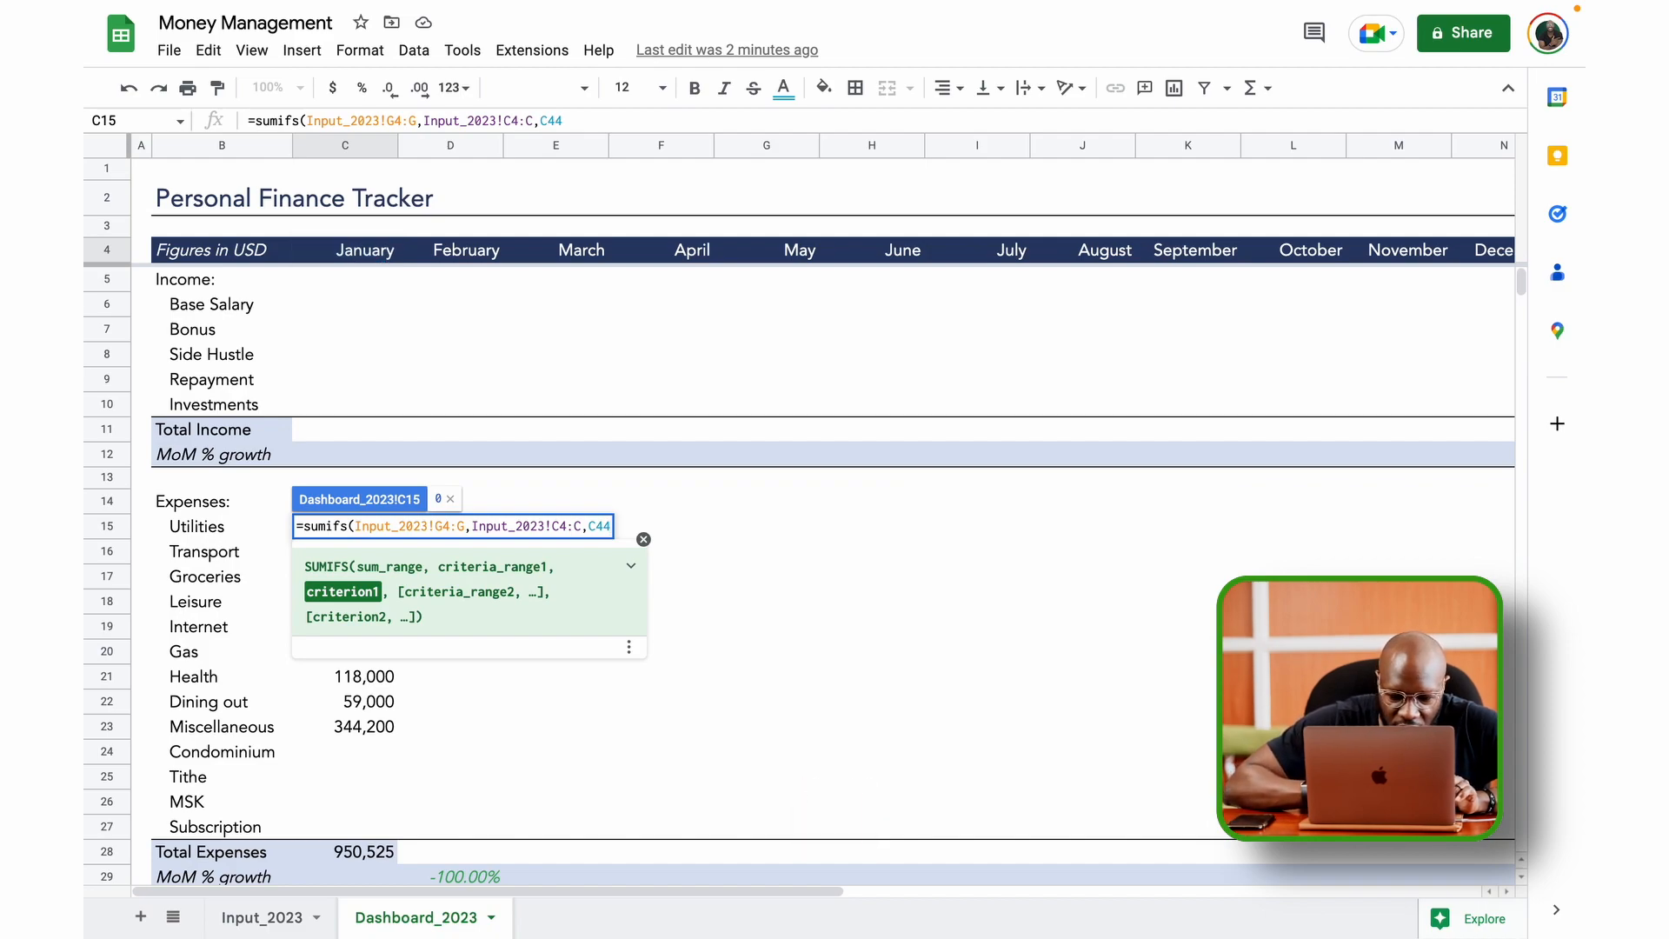
pyautogui.press('BackSpace')
# Lock the row of the January header reference in the formula as C$4 and continue to the next argument.
pyautogui.press('Left')
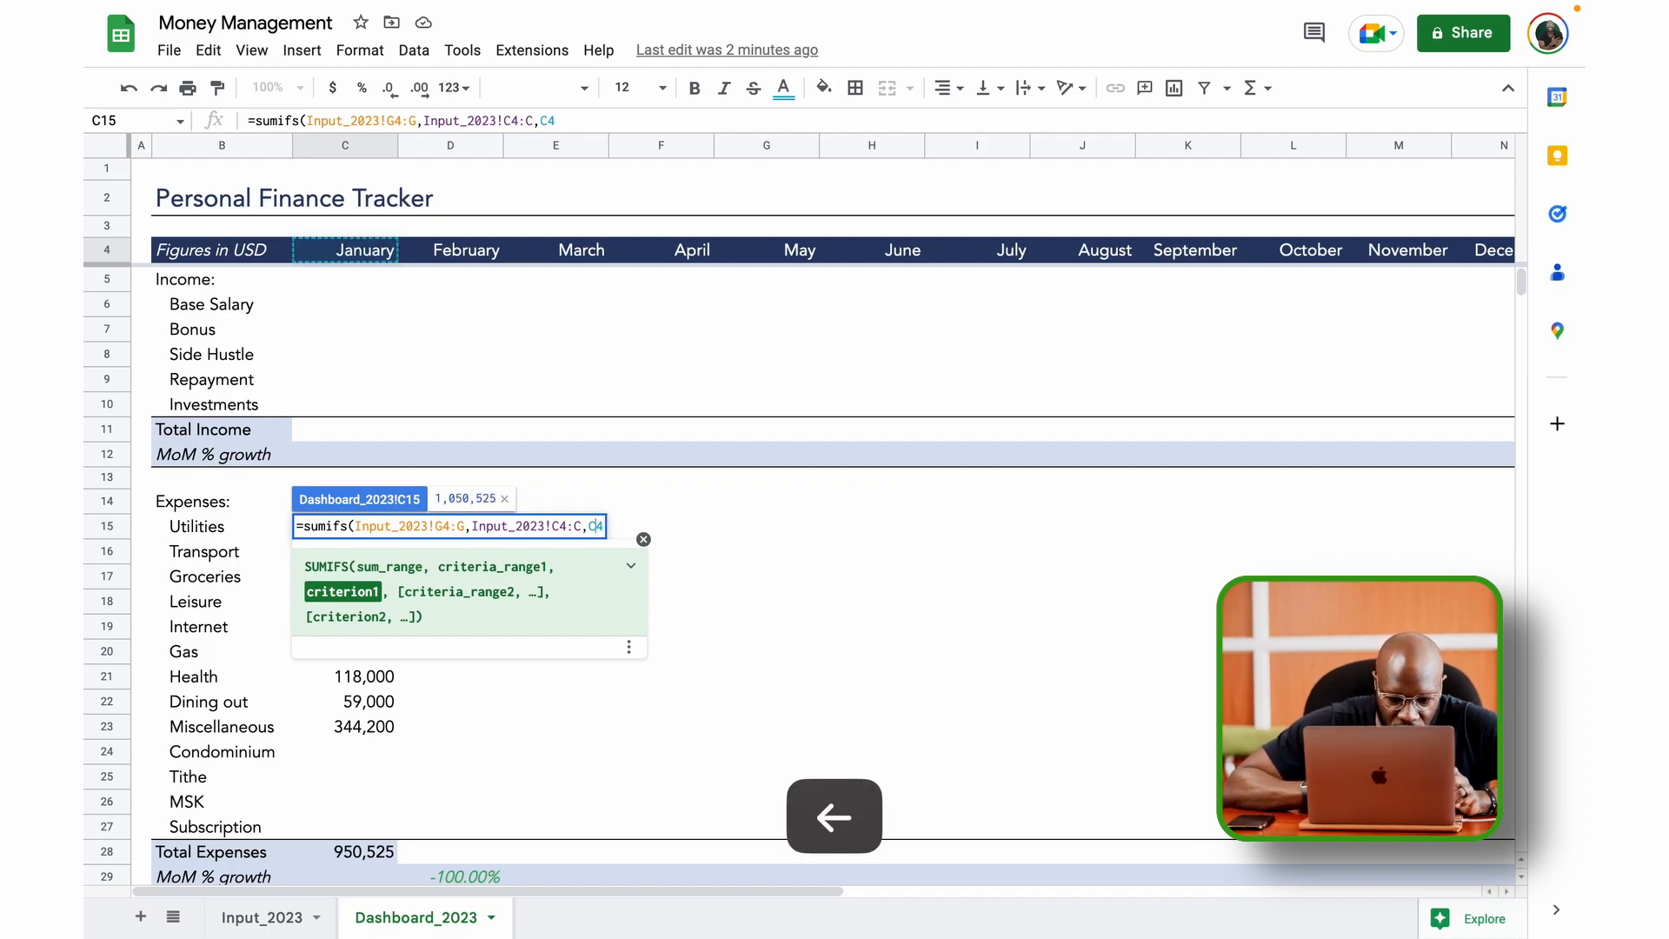
pyautogui.write('$')
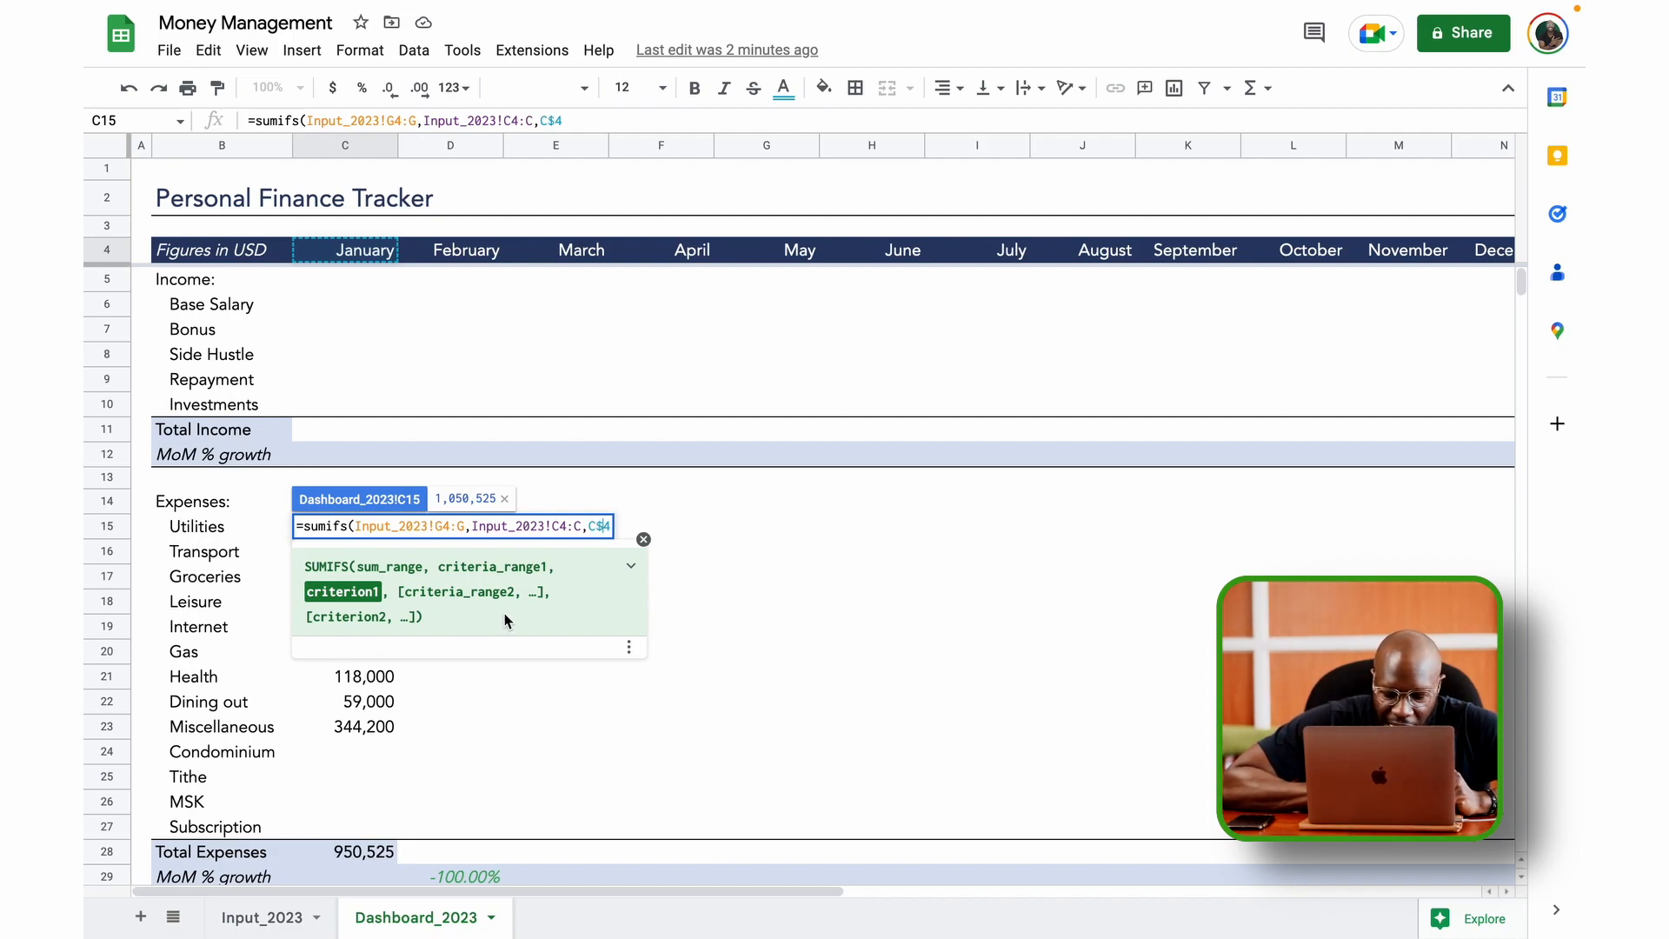
pyautogui.press('Right')
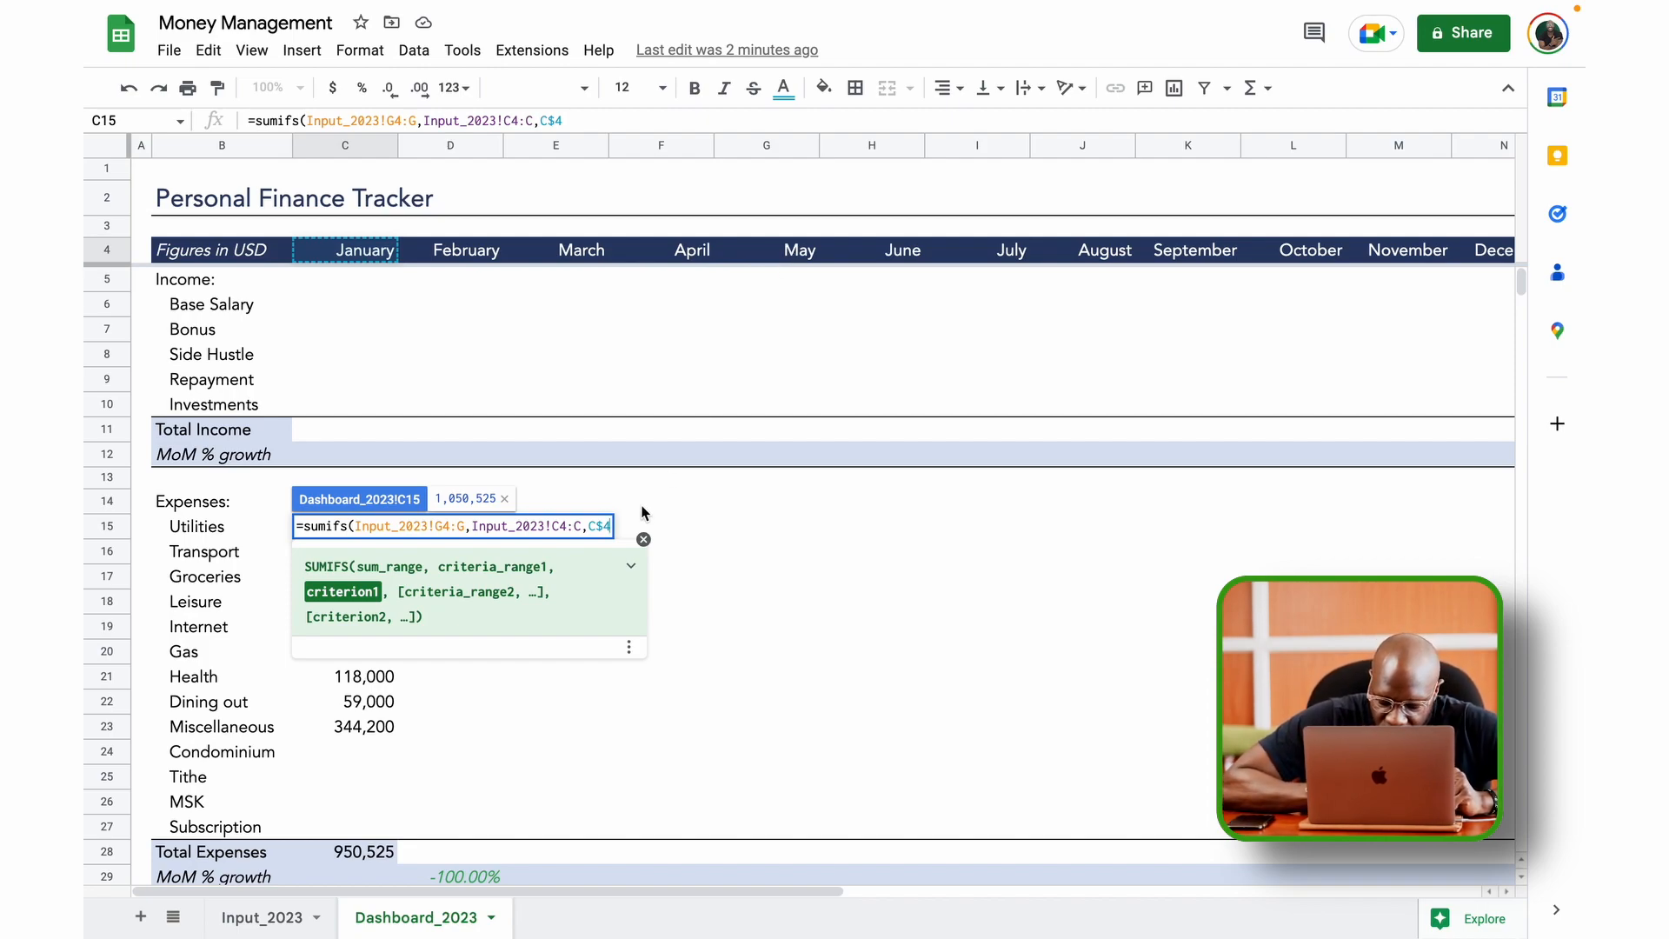
pyautogui.write(',')
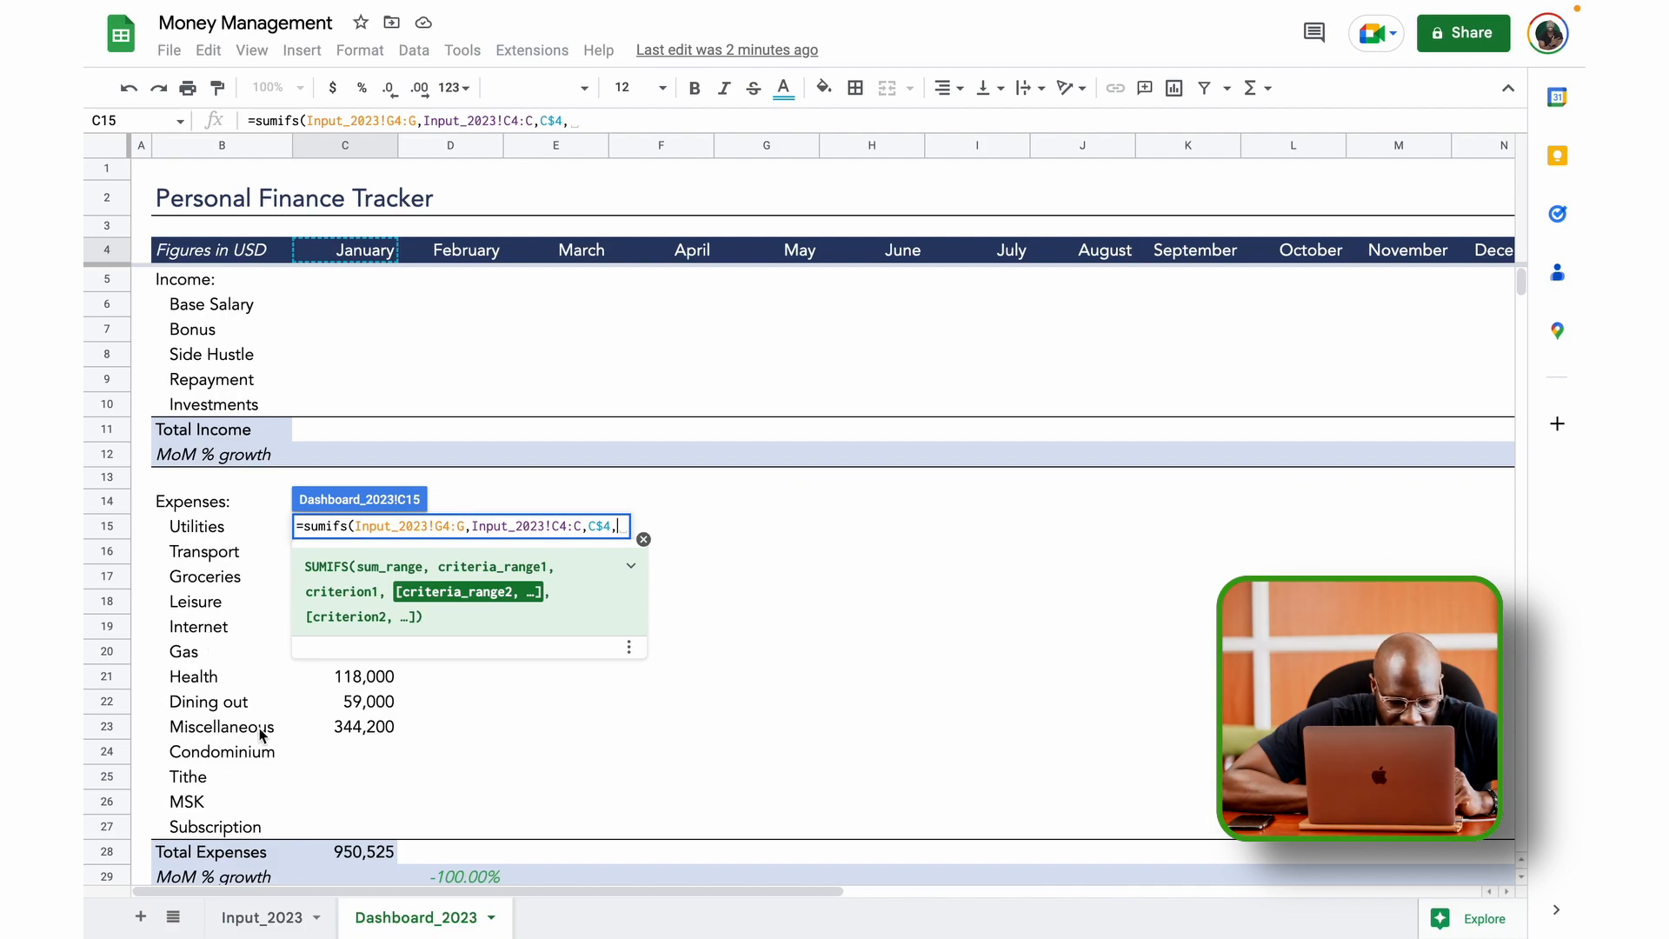
# Add the Input_2023 Category column as the second criteria range, open-ended from row 4 as D4:D.
pyautogui.click(260, 917)
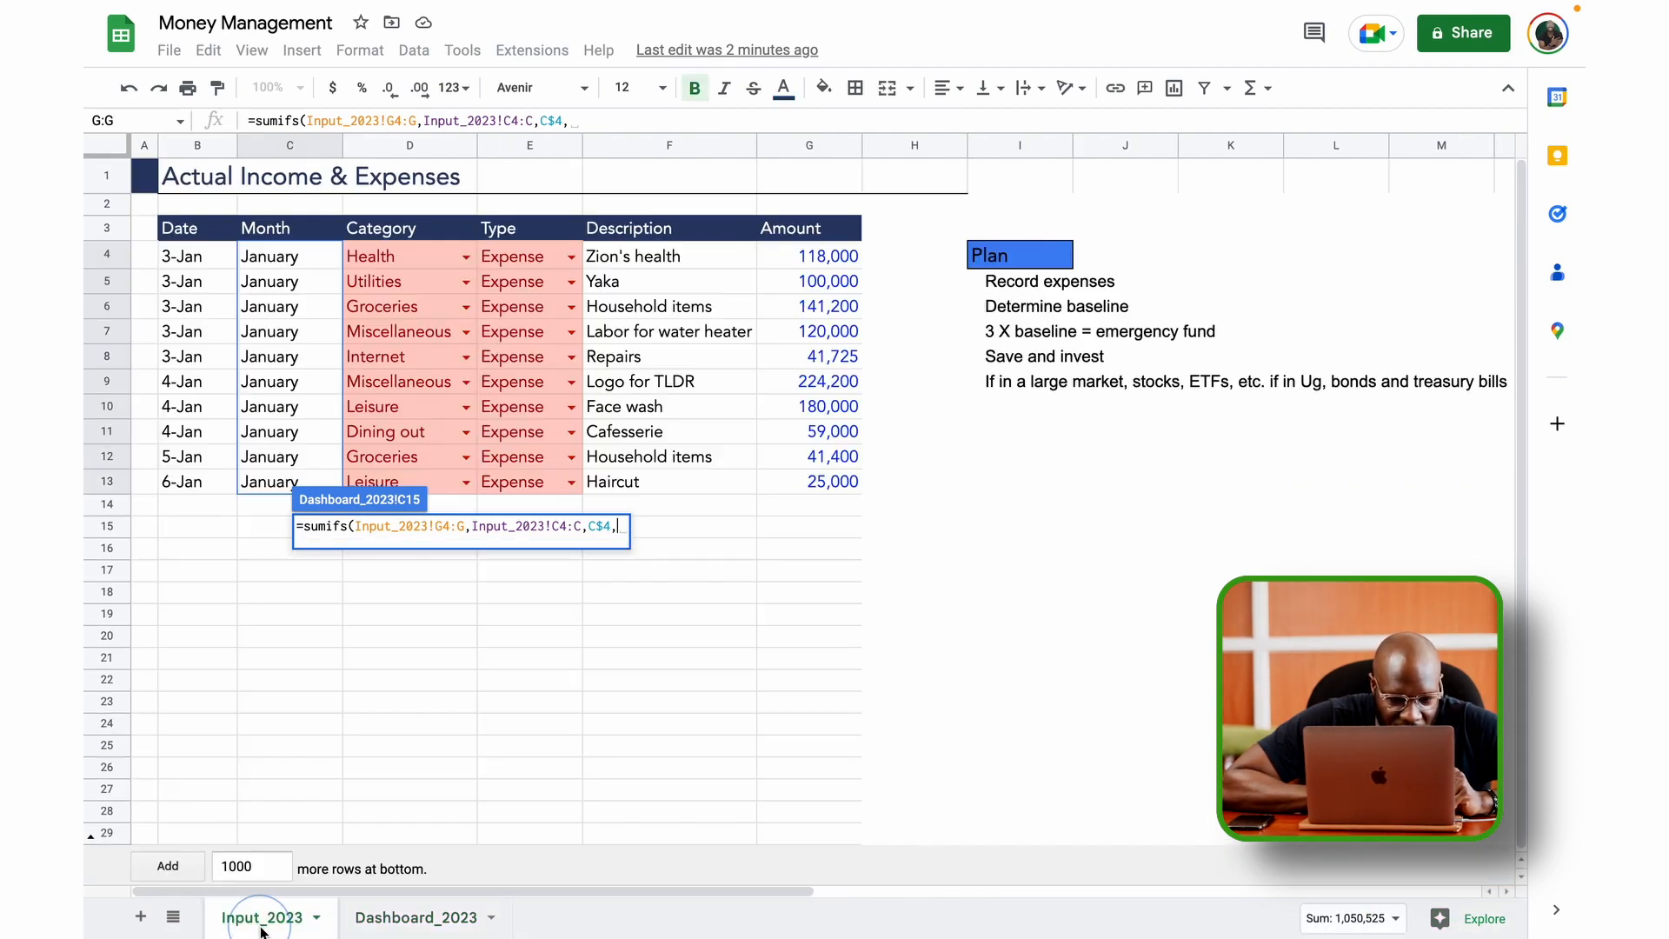
pyautogui.moveTo(418, 258); pyautogui.dragTo(437, 490)
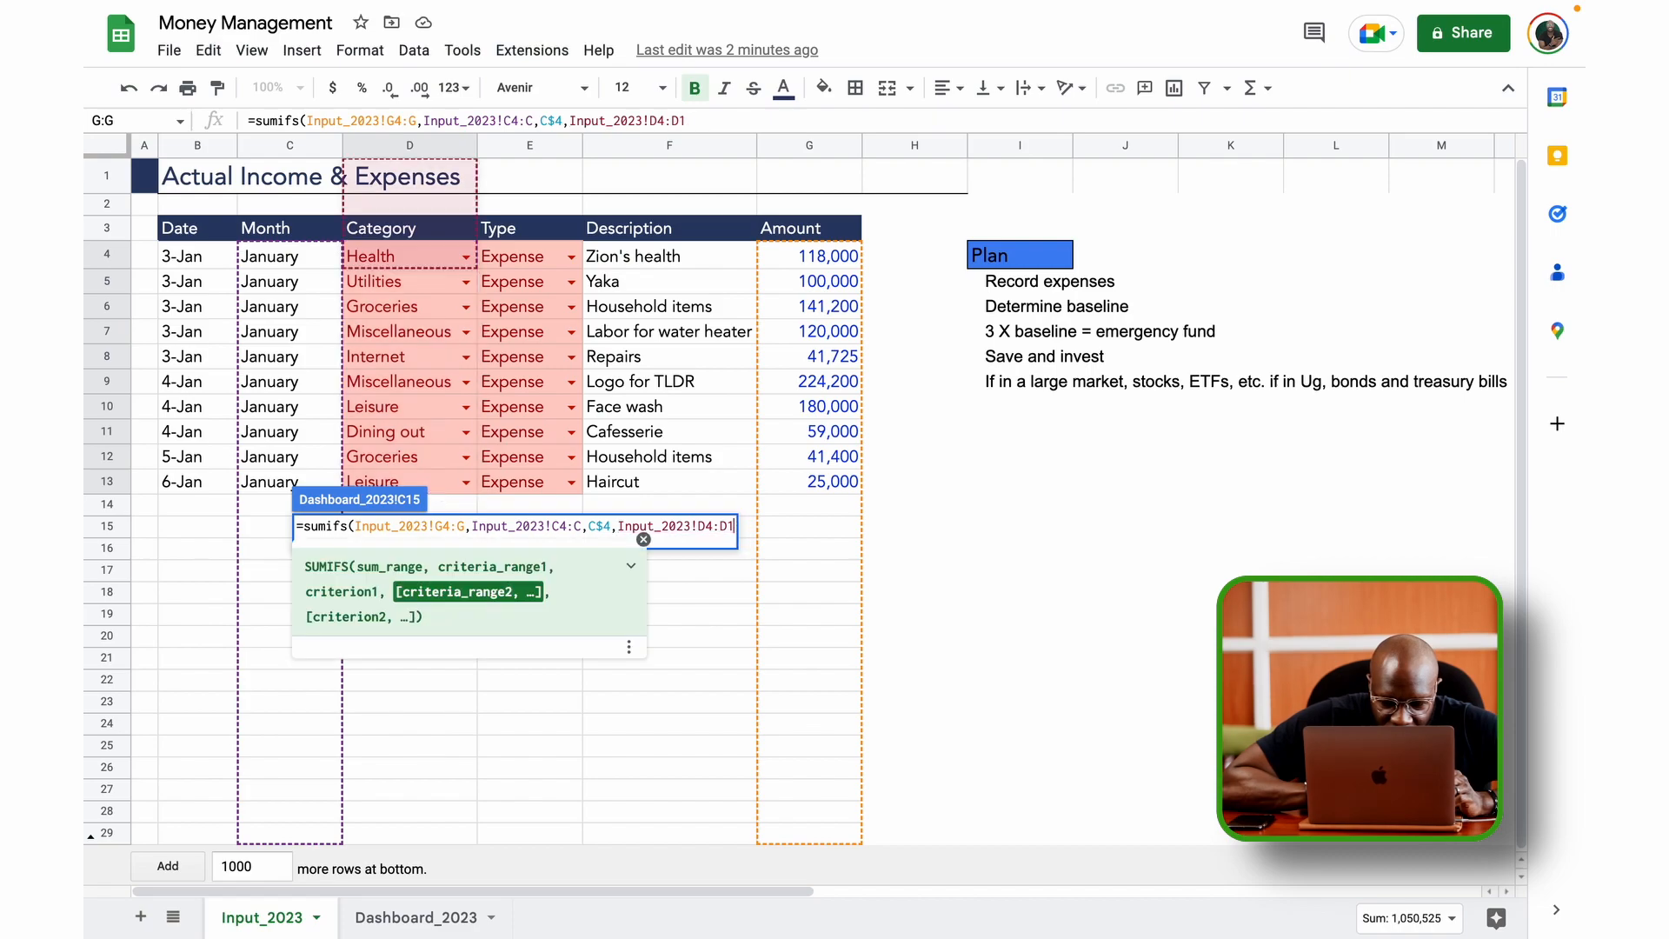
pyautogui.press('BackSpace')
pyautogui.press('BackSpace')
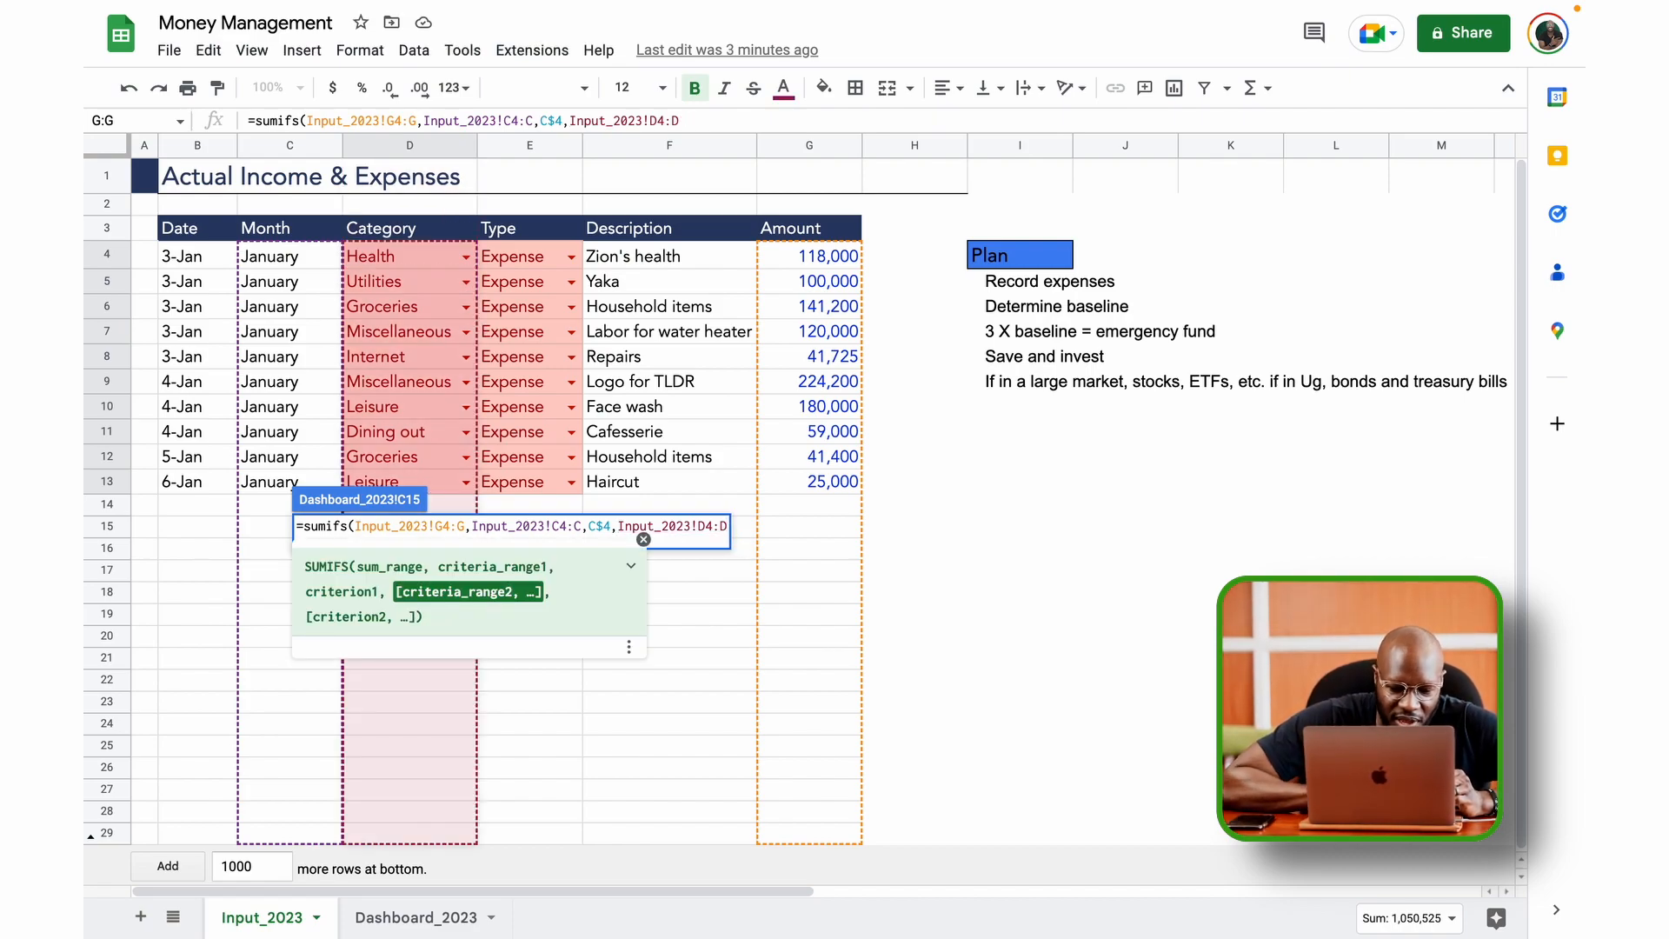
pyautogui.write(',')
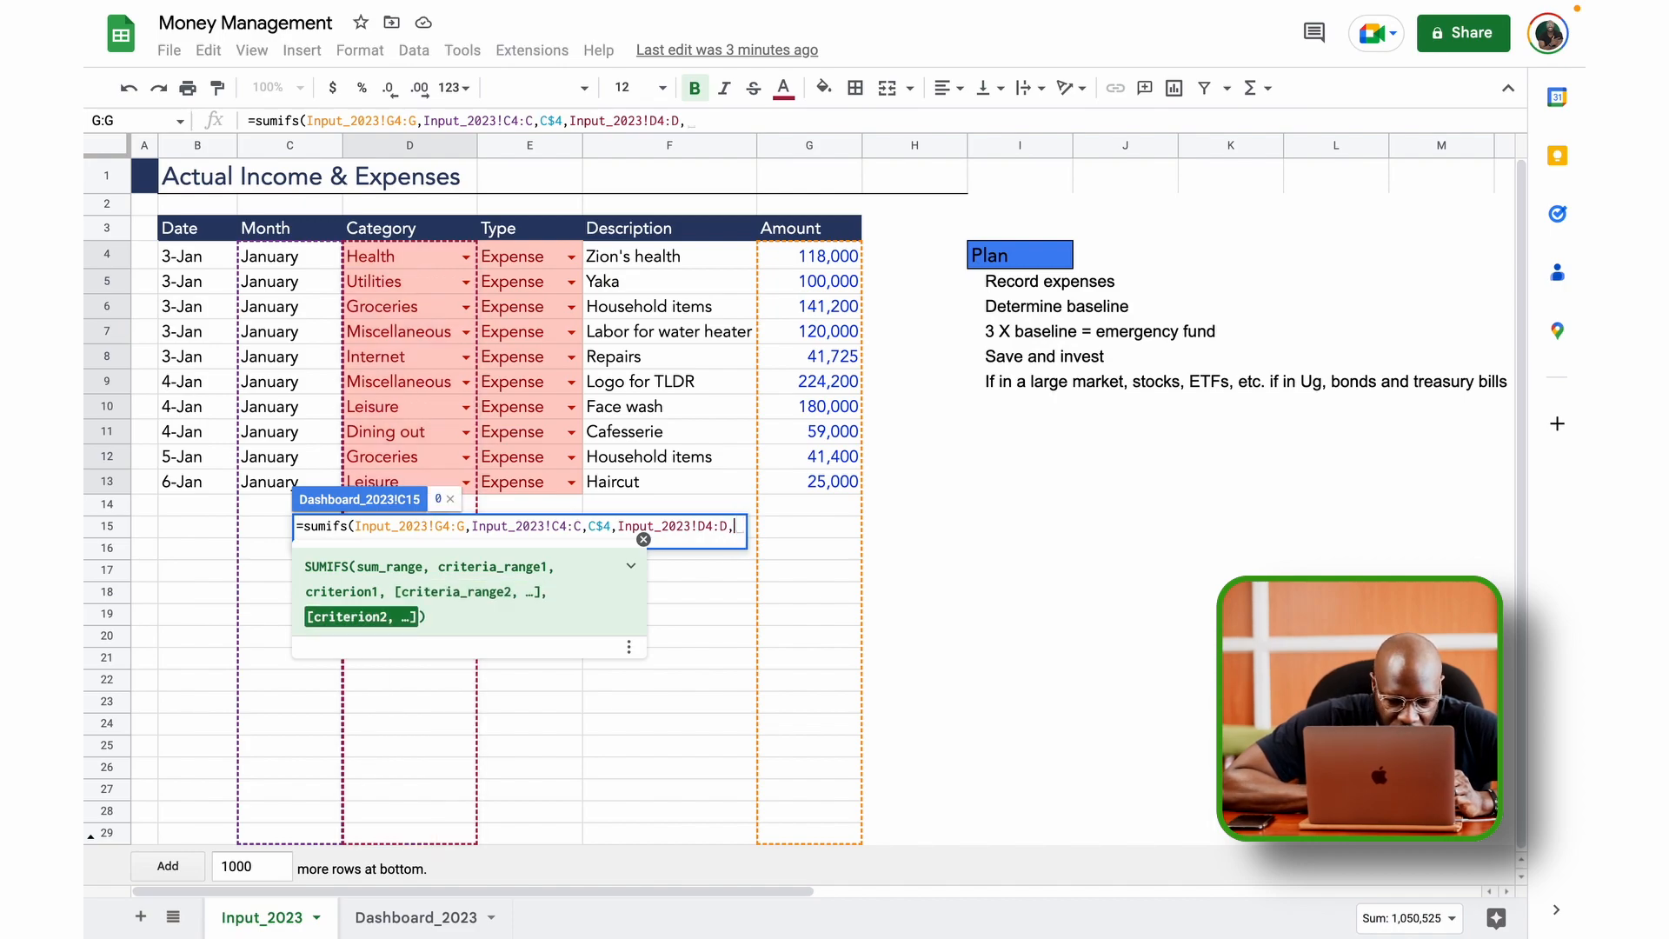
# Use the dashboard's Utilities label as the second criterion, with its column locked as $B15.
pyautogui.click(383, 919)
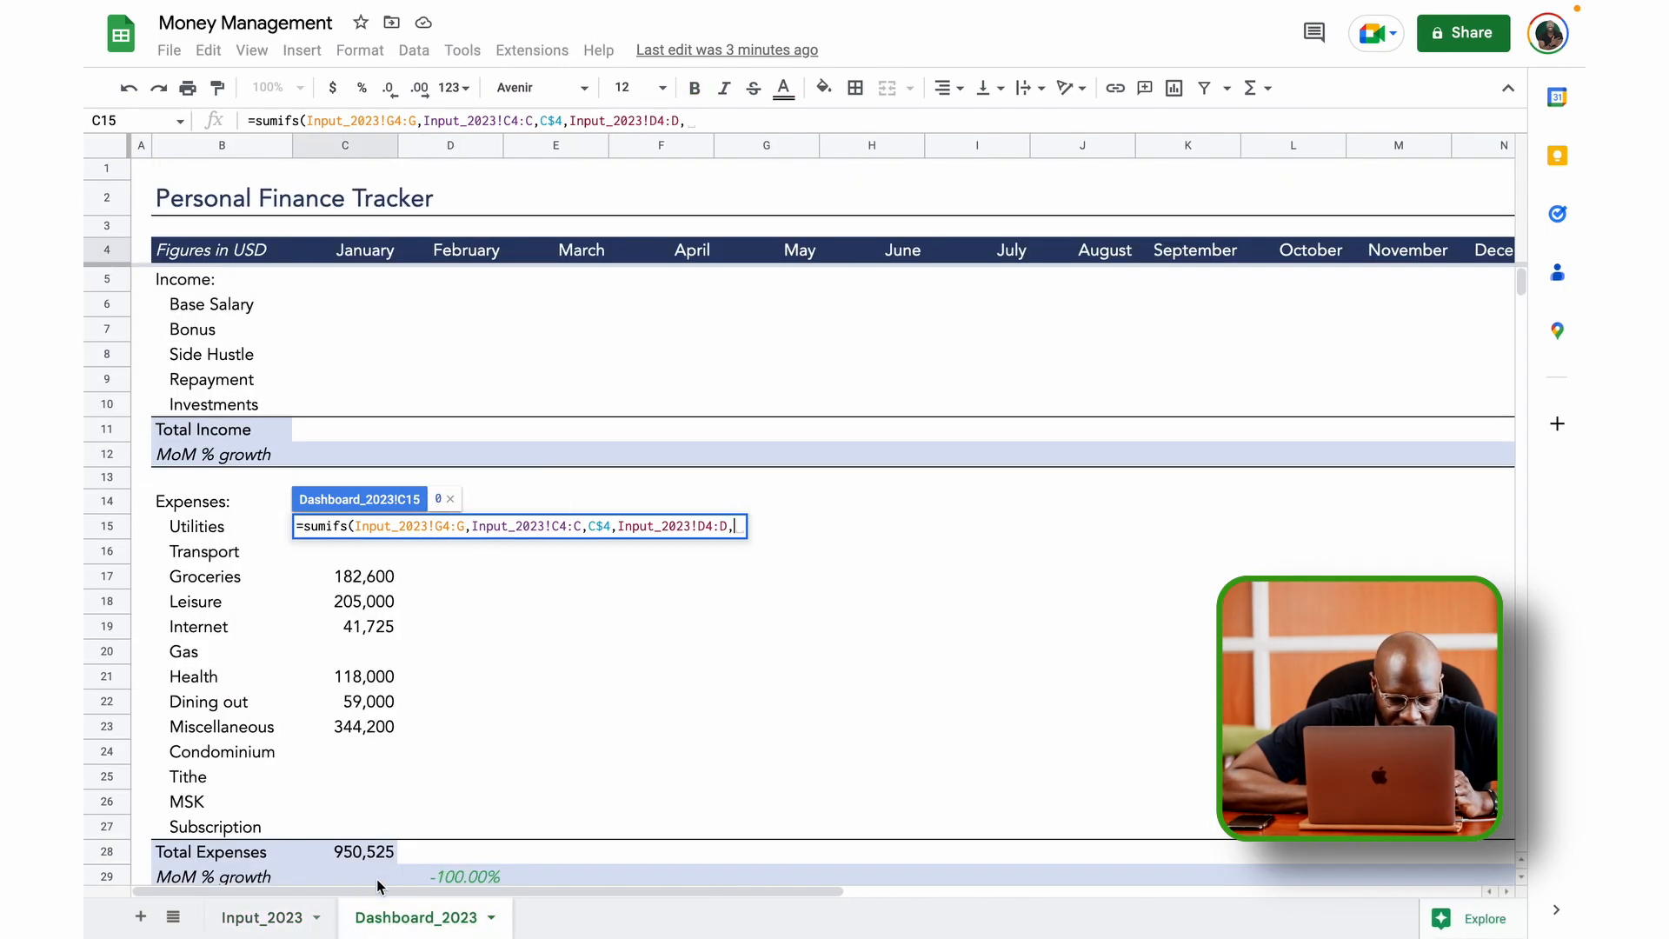
pyautogui.click(198, 526)
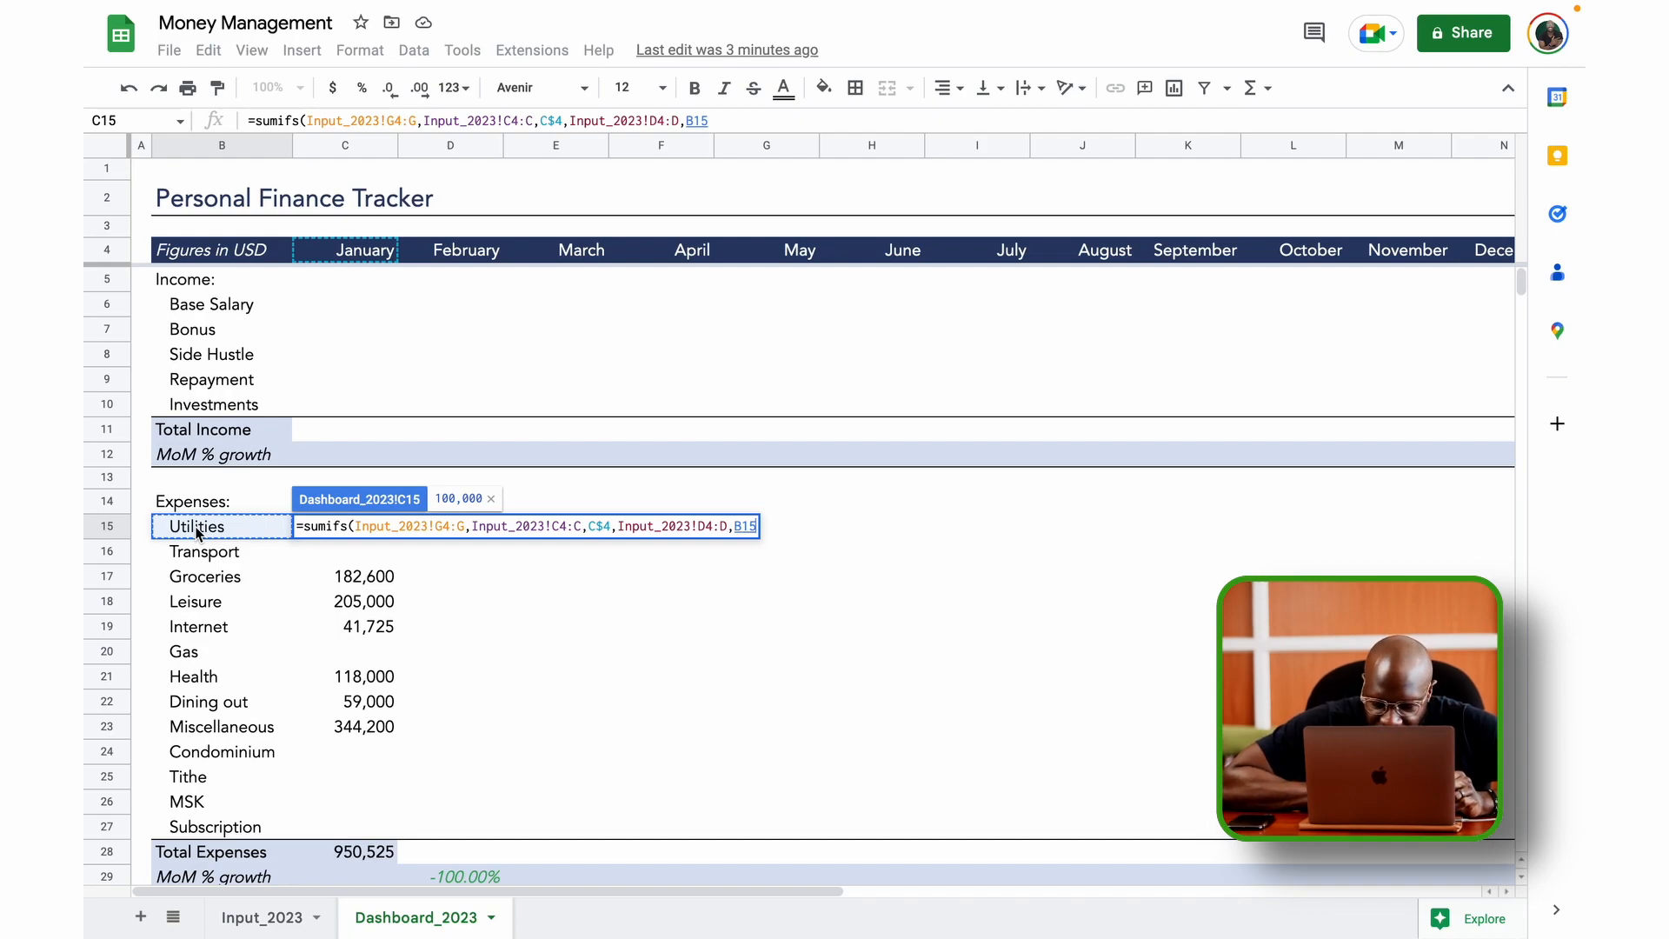
pyautogui.press('Left')
pyautogui.press('Right')
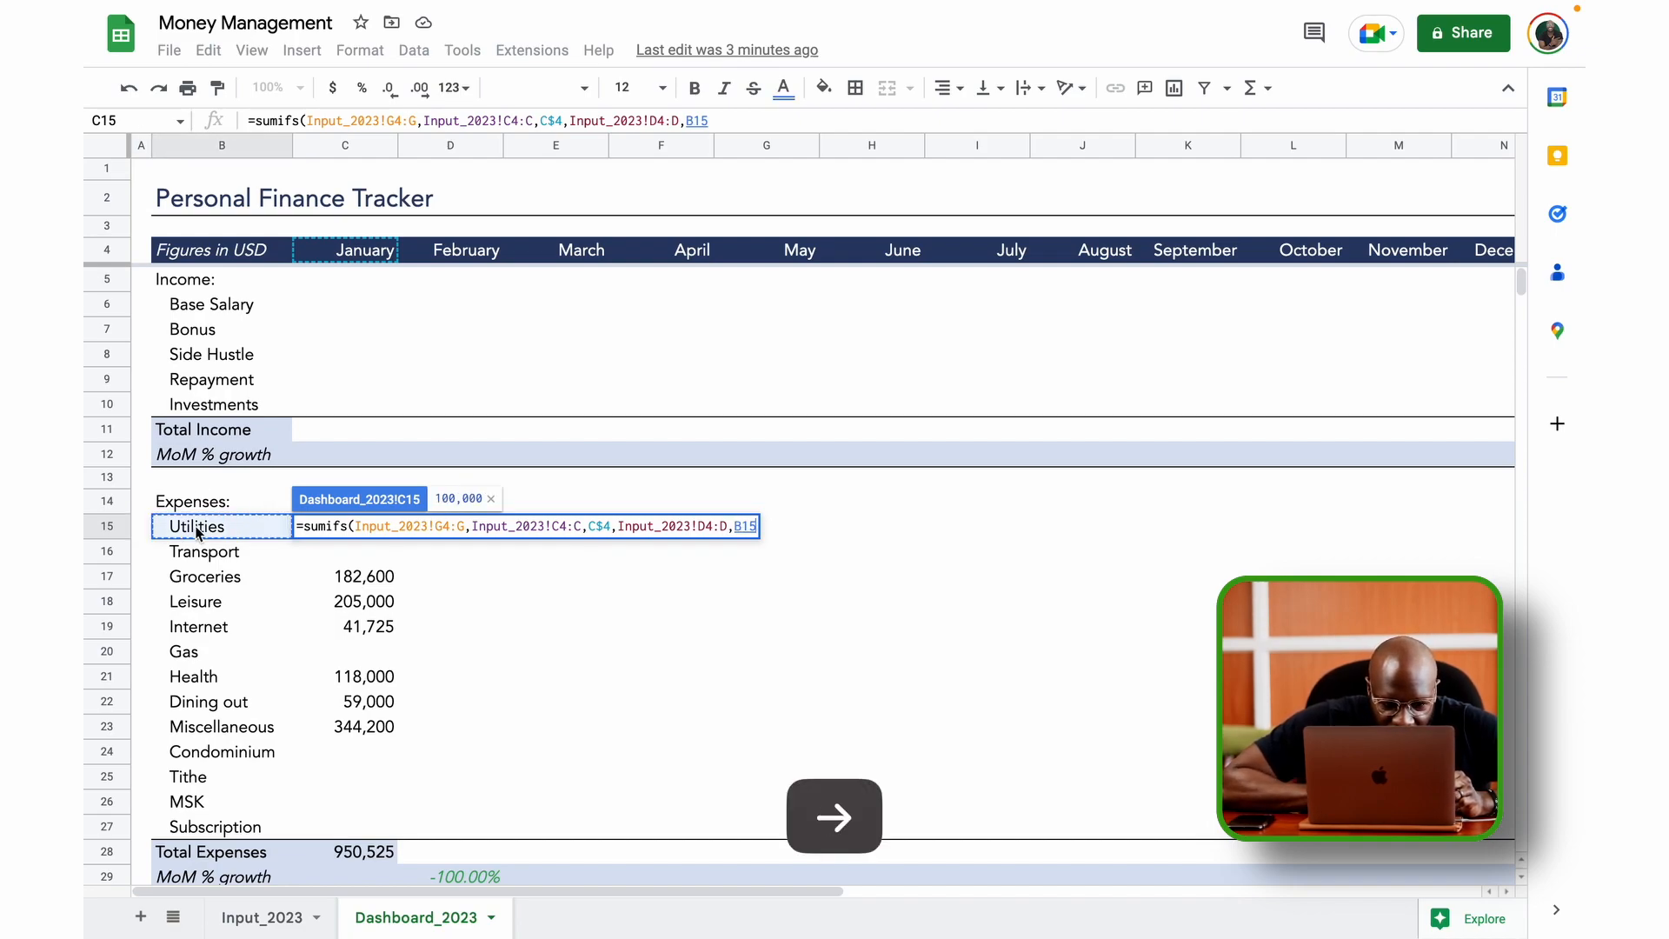
pyautogui.click(689, 123)
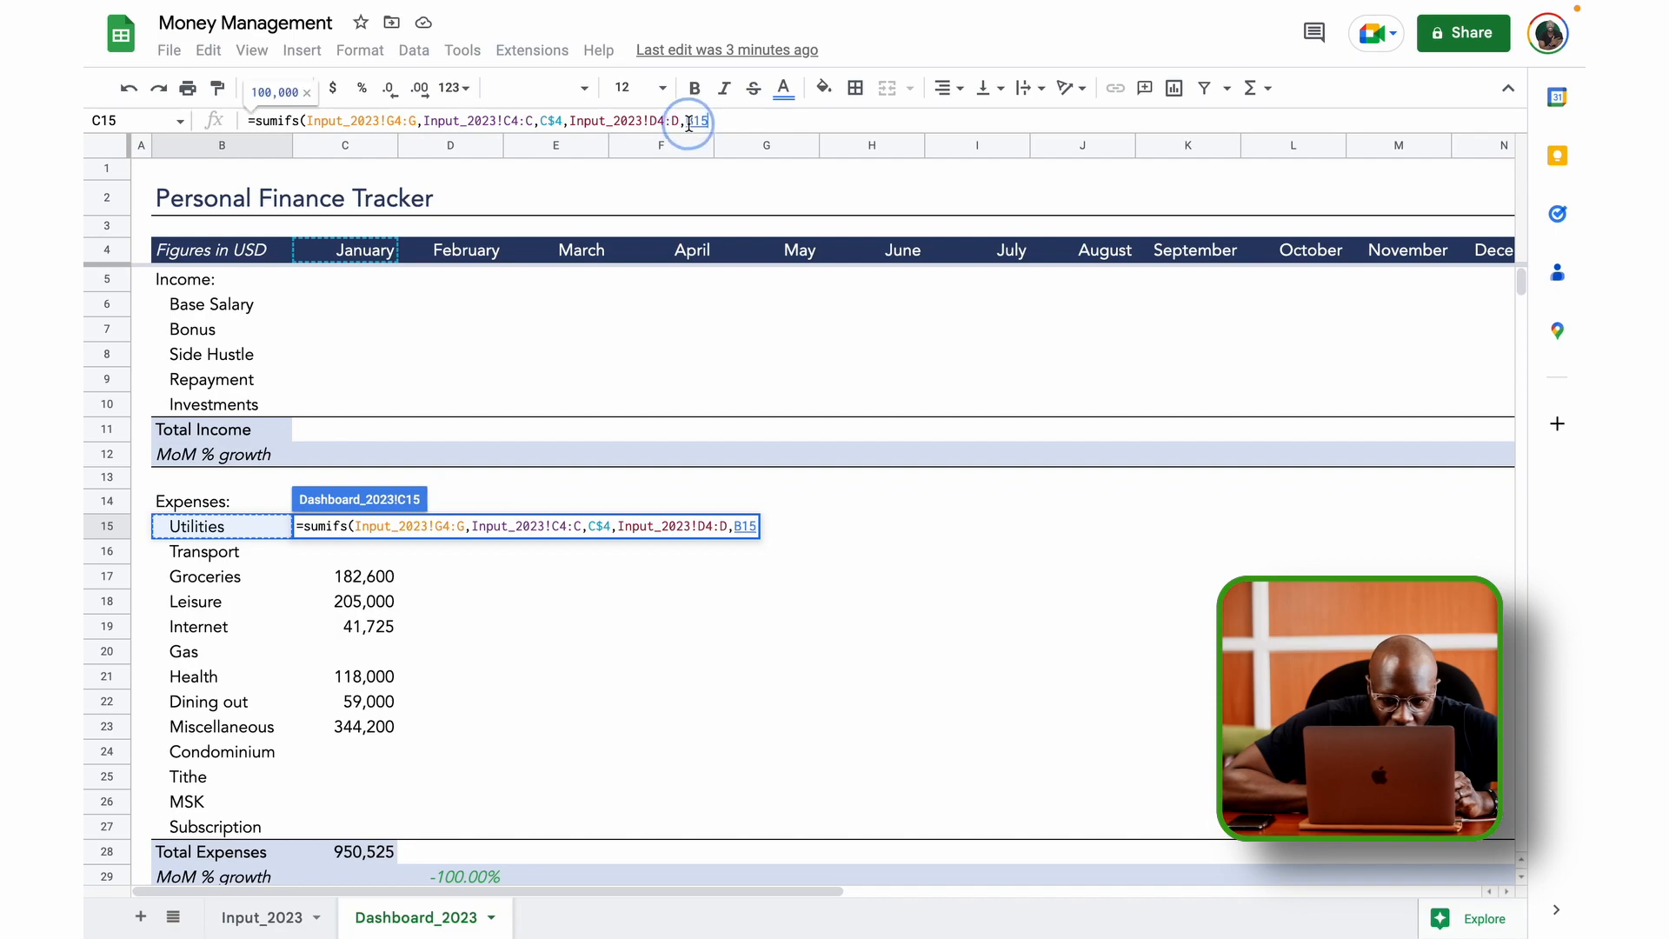
pyautogui.click(689, 124)
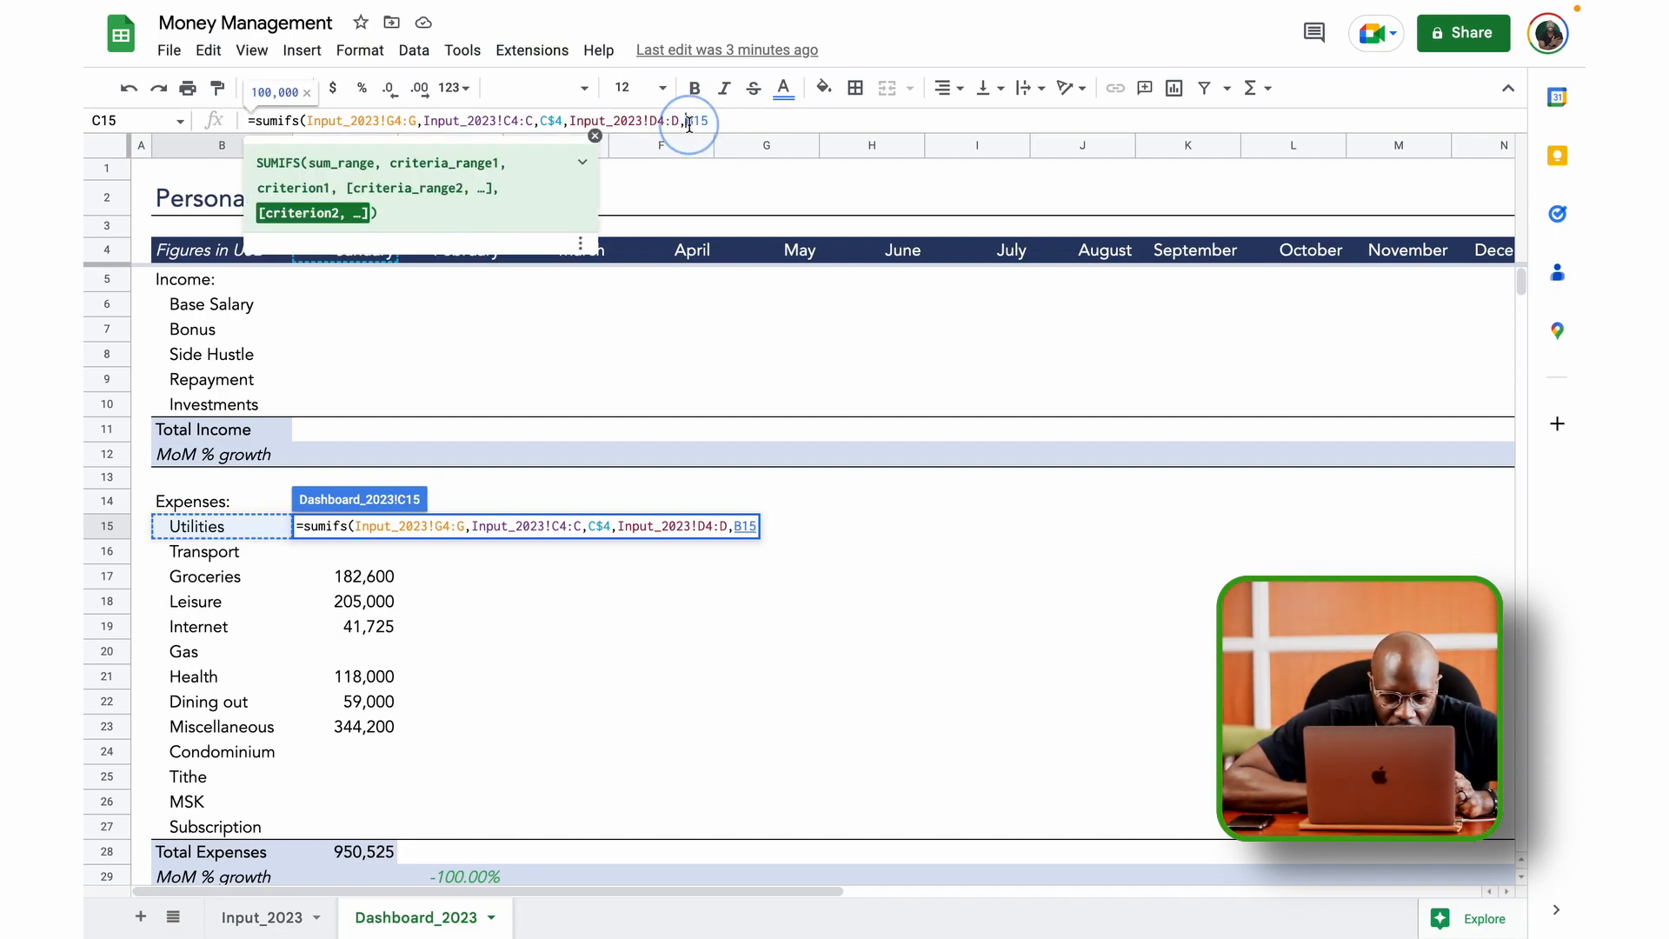
pyautogui.write('$')
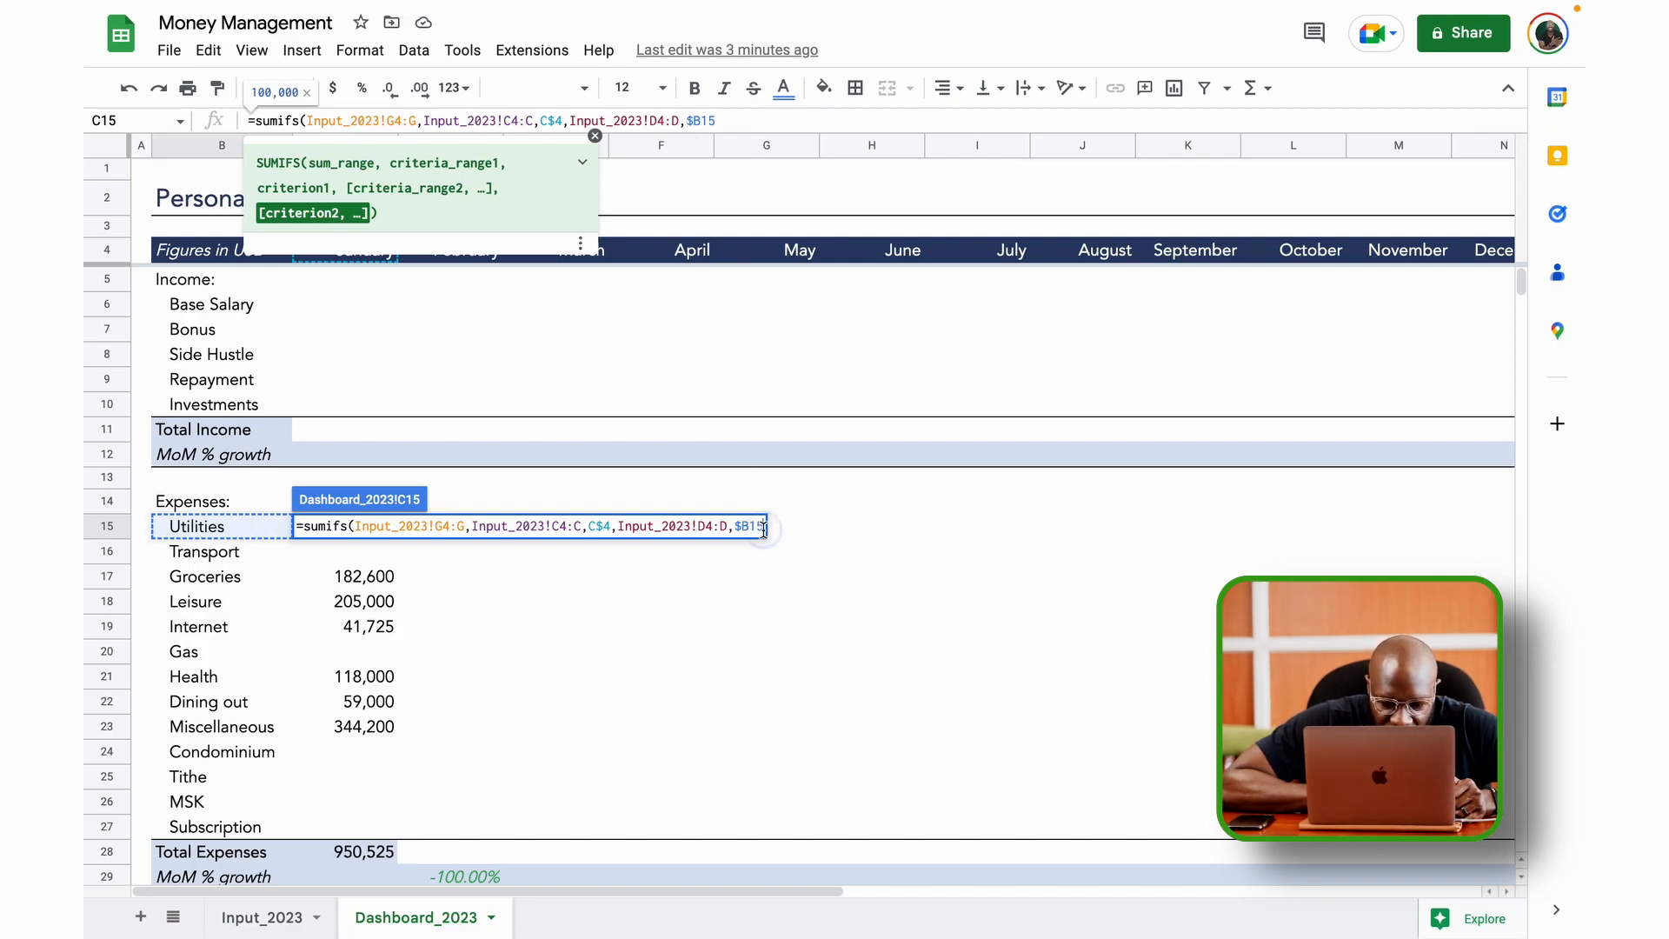
# Close the SUMIFS formula in C15, commit it, and reselect the January Utilities cell.
pyautogui.click(764, 528)
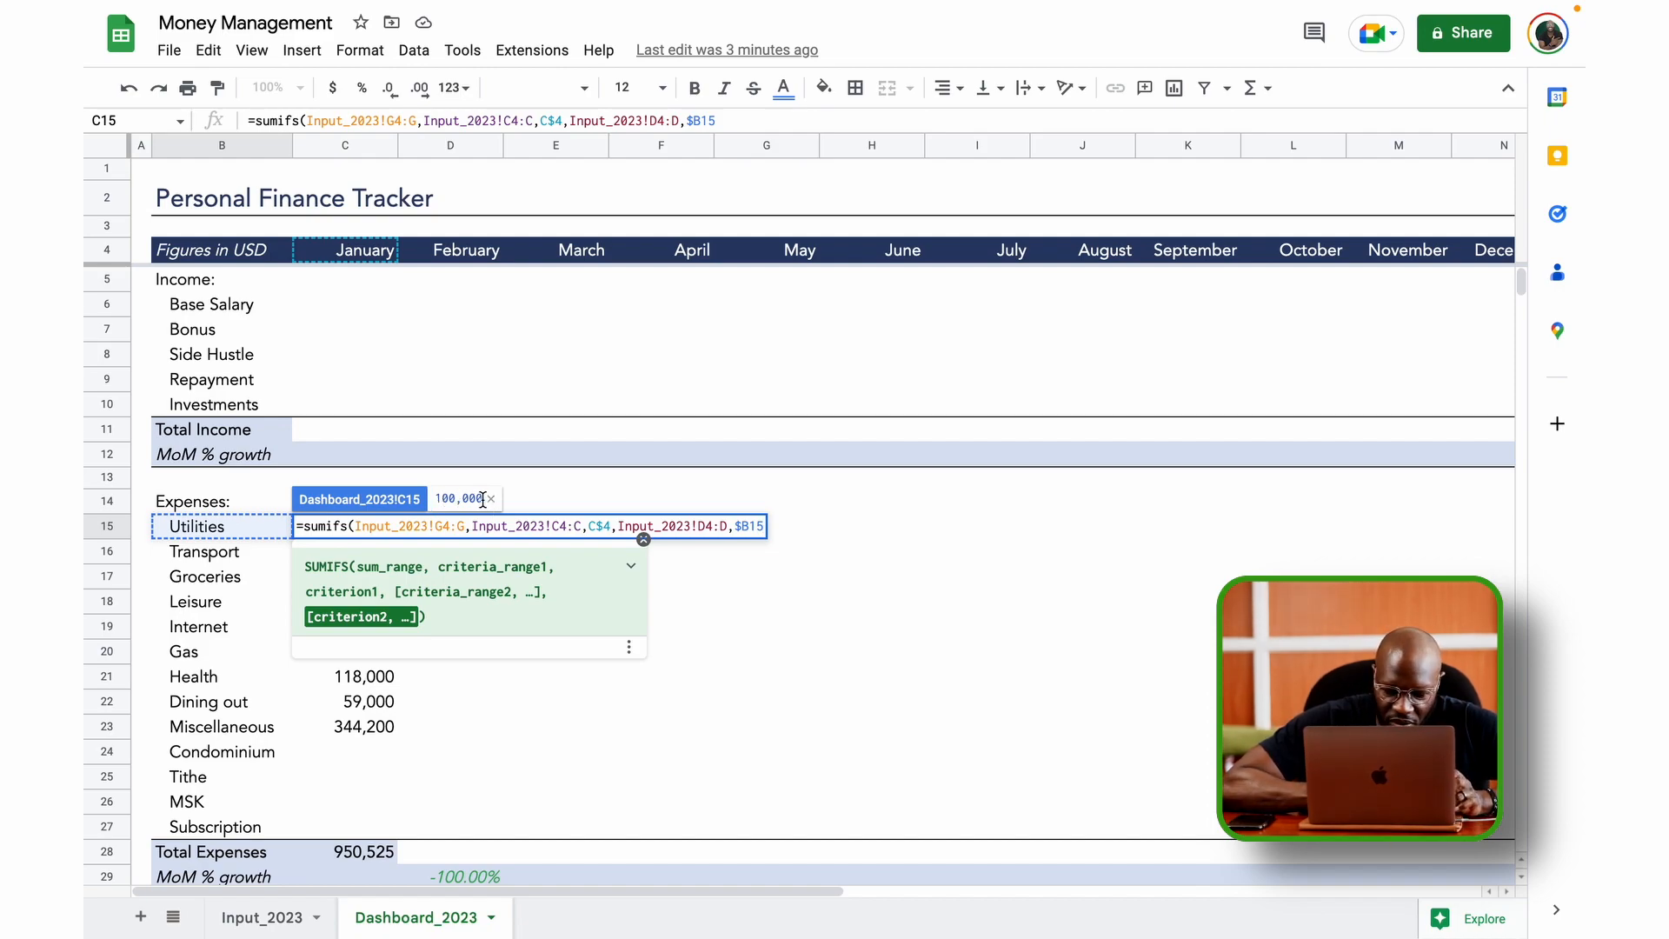
pyautogui.write(')')
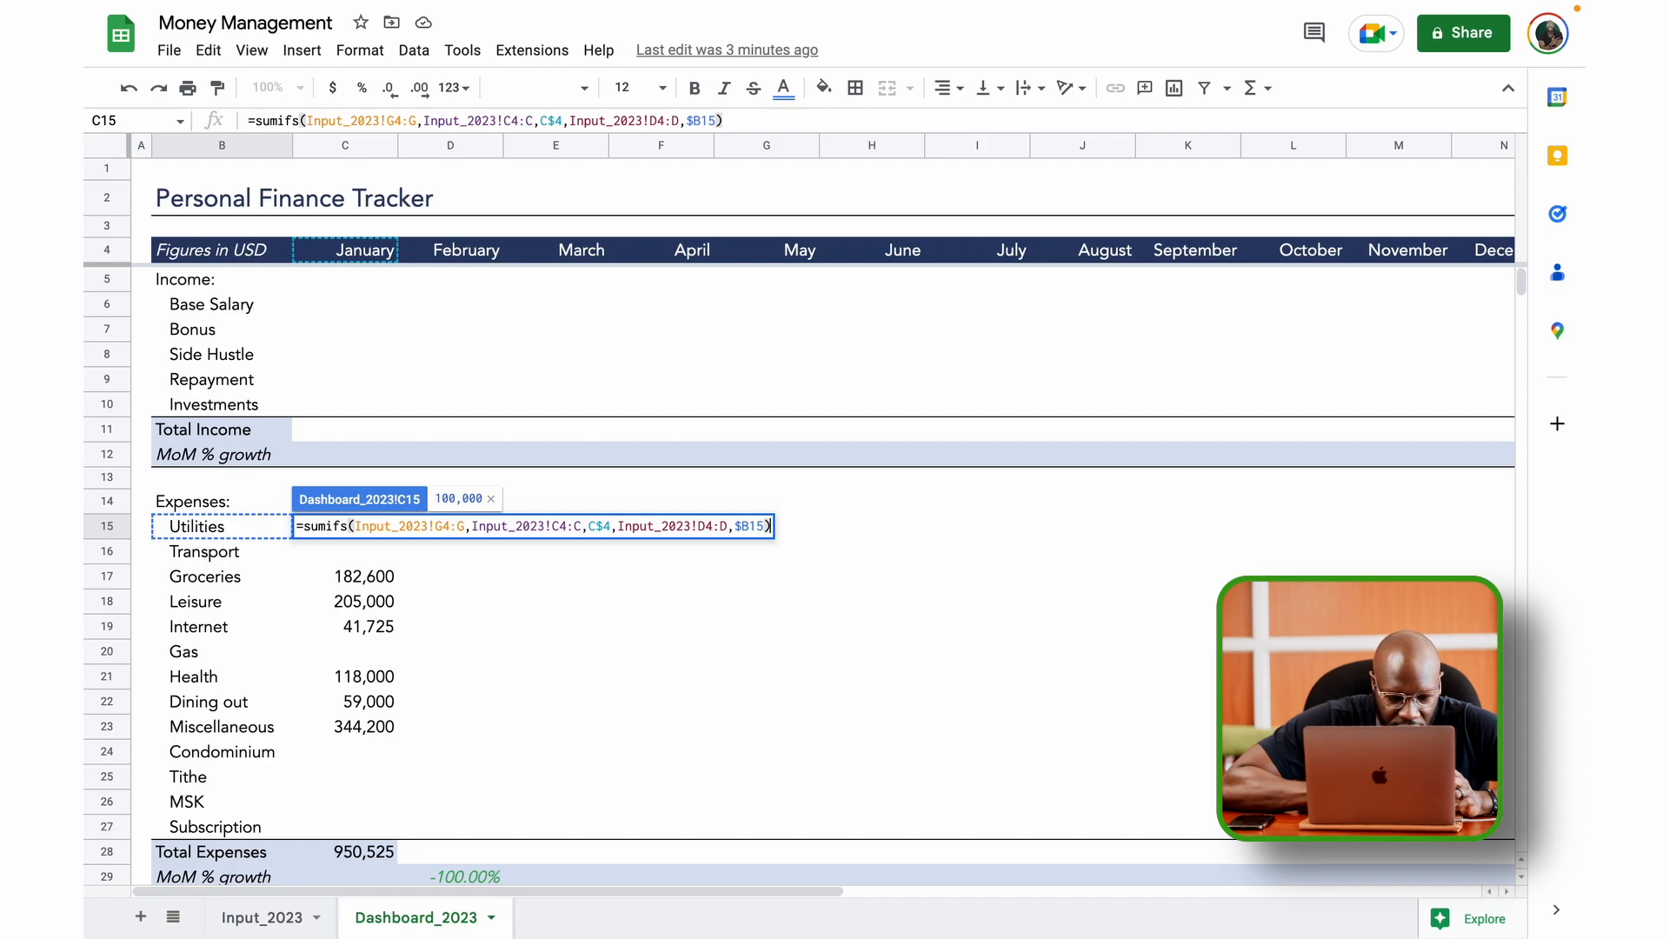
pyautogui.press('Return')
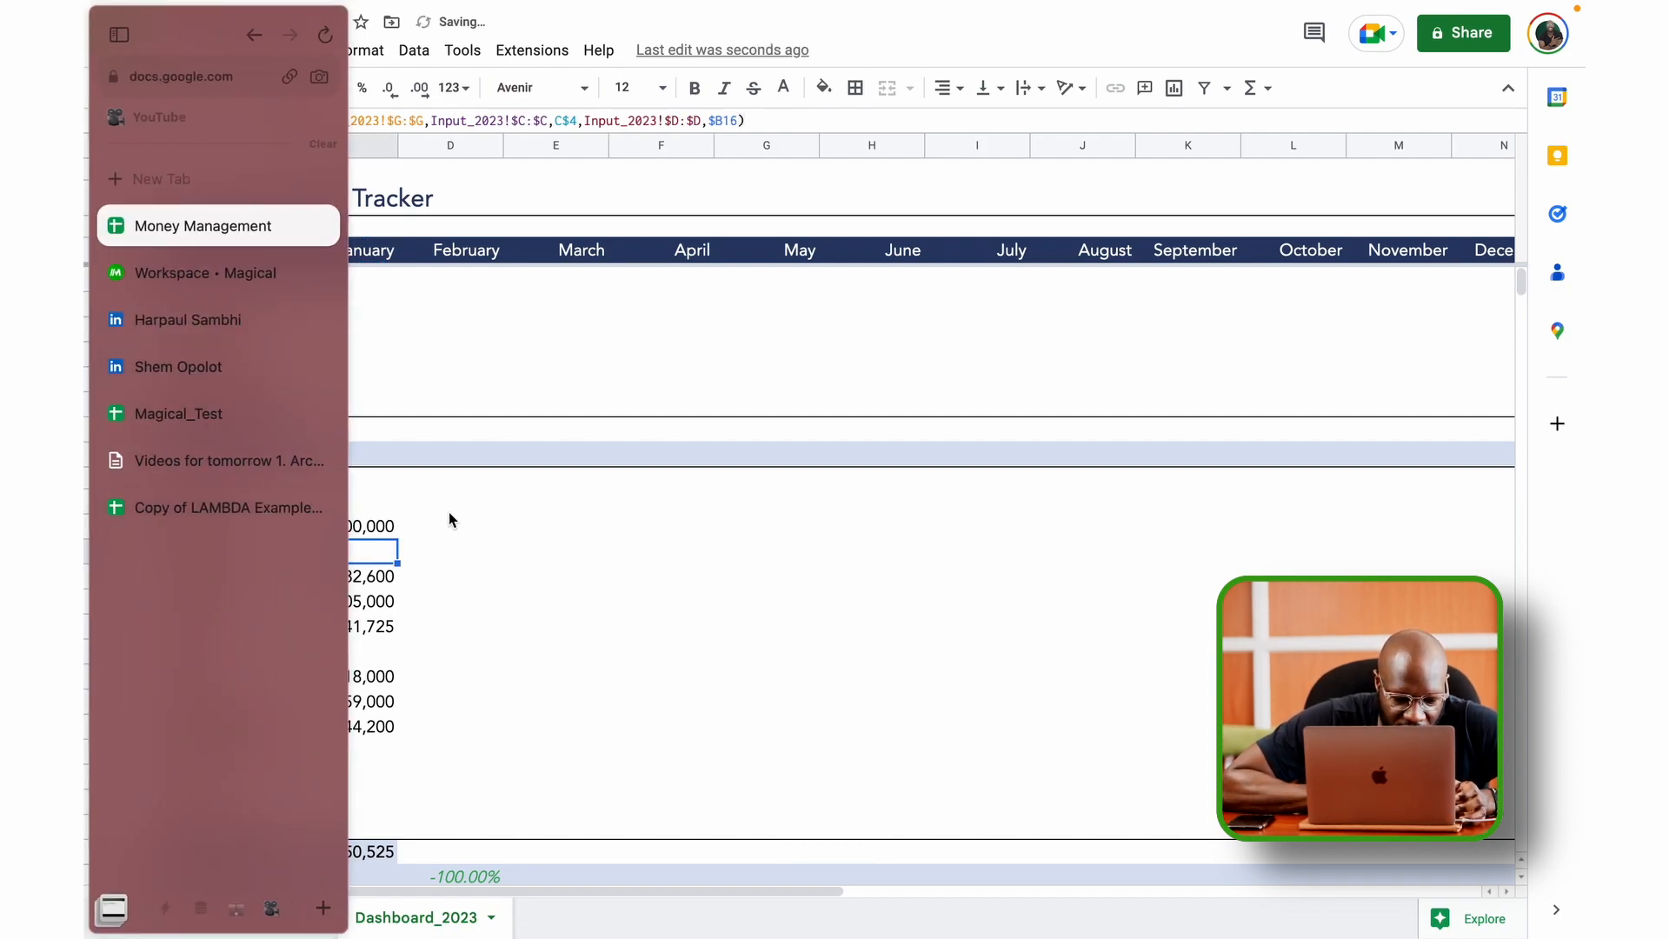
pyautogui.click(380, 526)
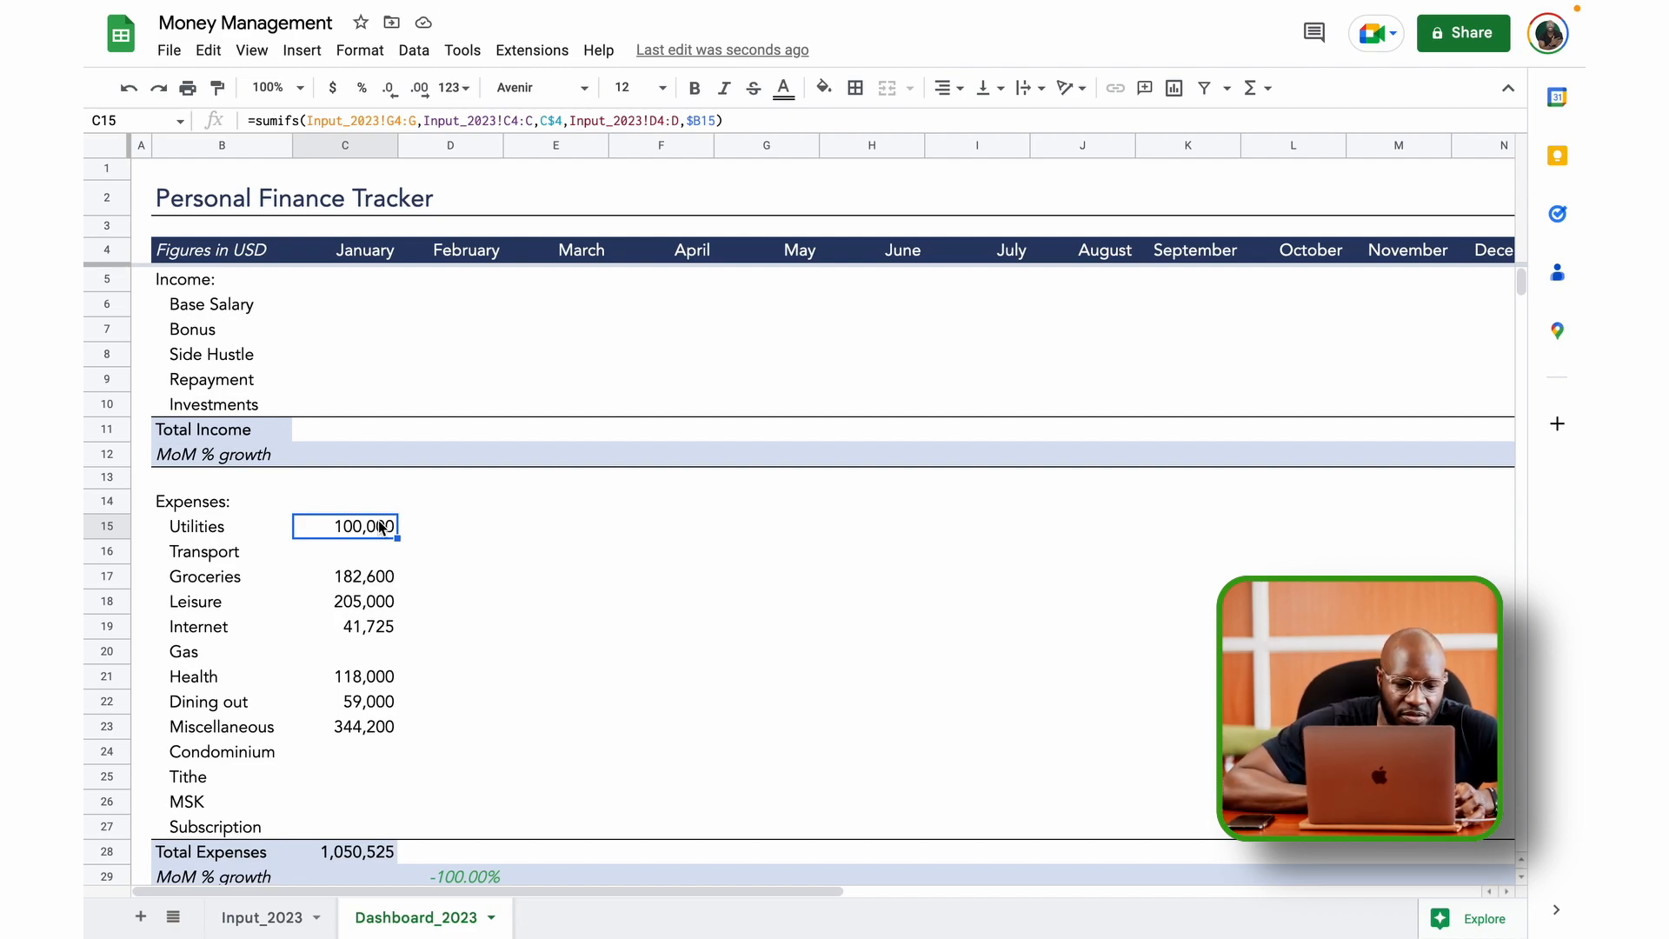
# Check the Utilities category and amount recorded in row 5 of Input_2023 against the dashboard's January Utilities cell.
pyautogui.click(262, 917)
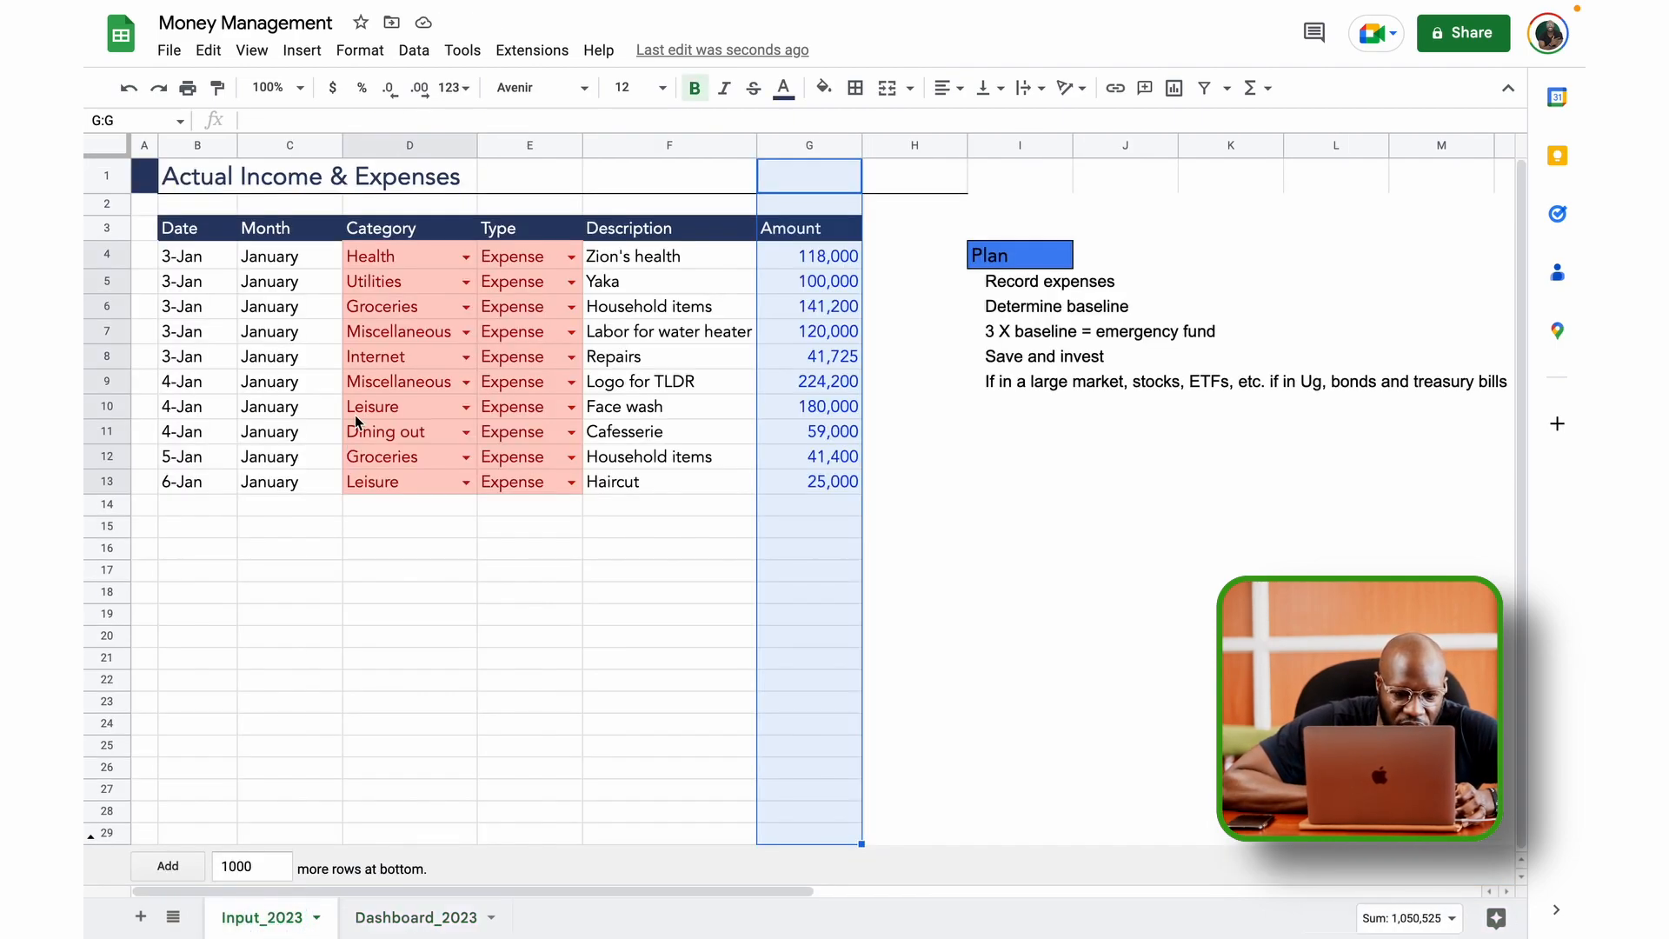
pyautogui.click(401, 291)
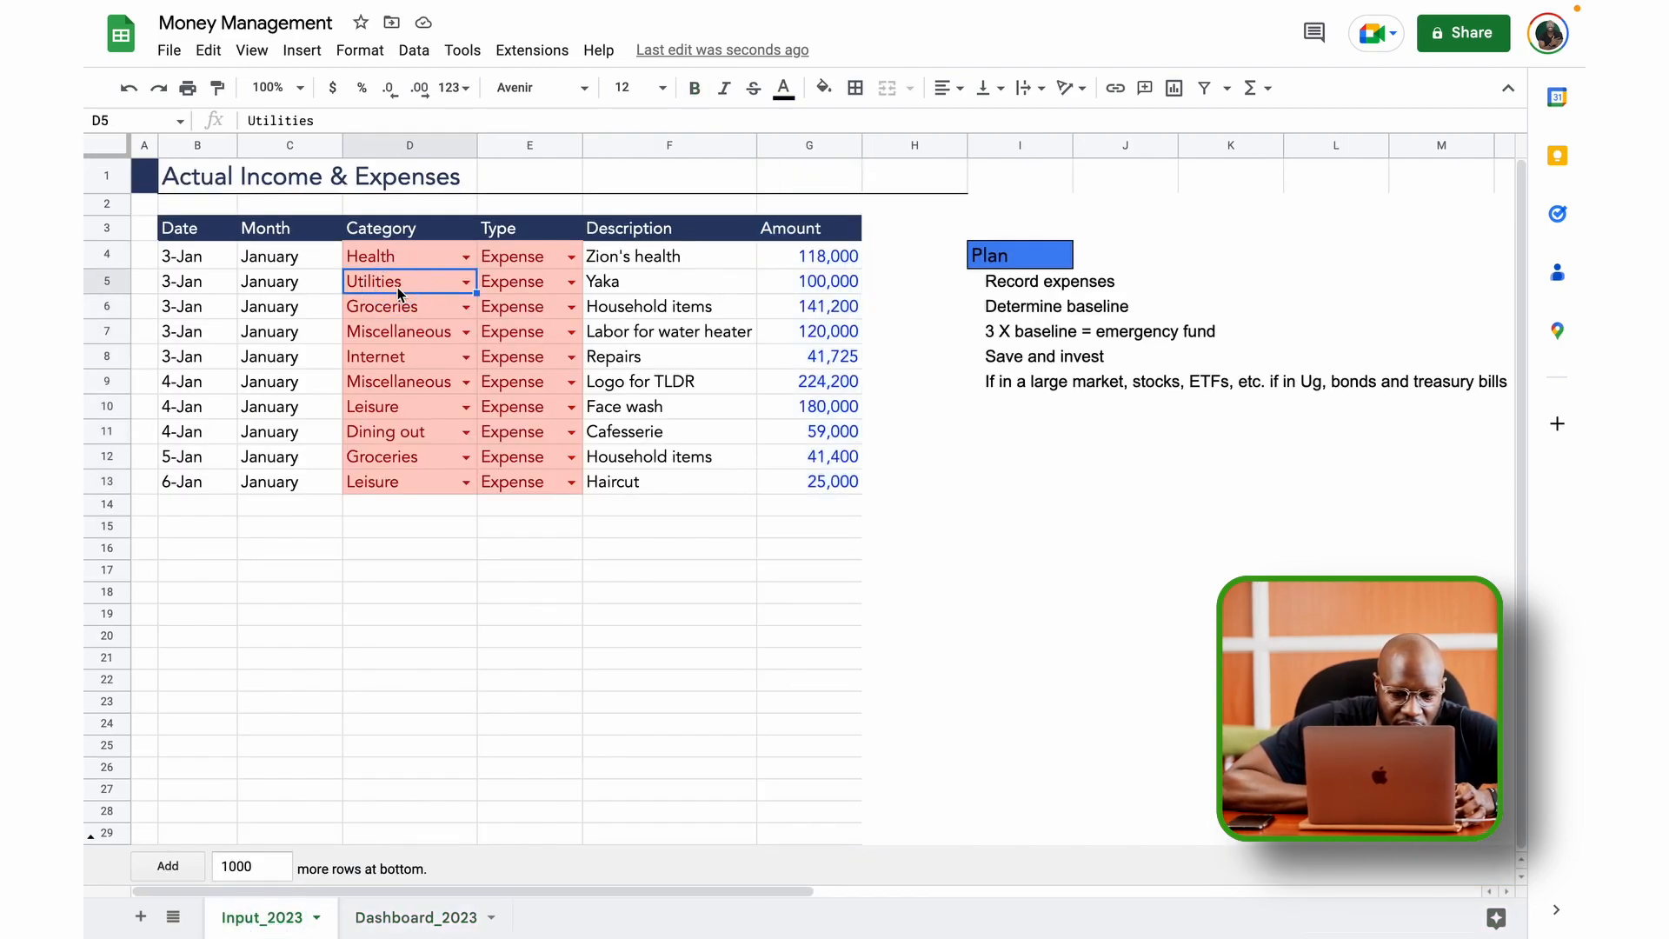
pyautogui.click(798, 280)
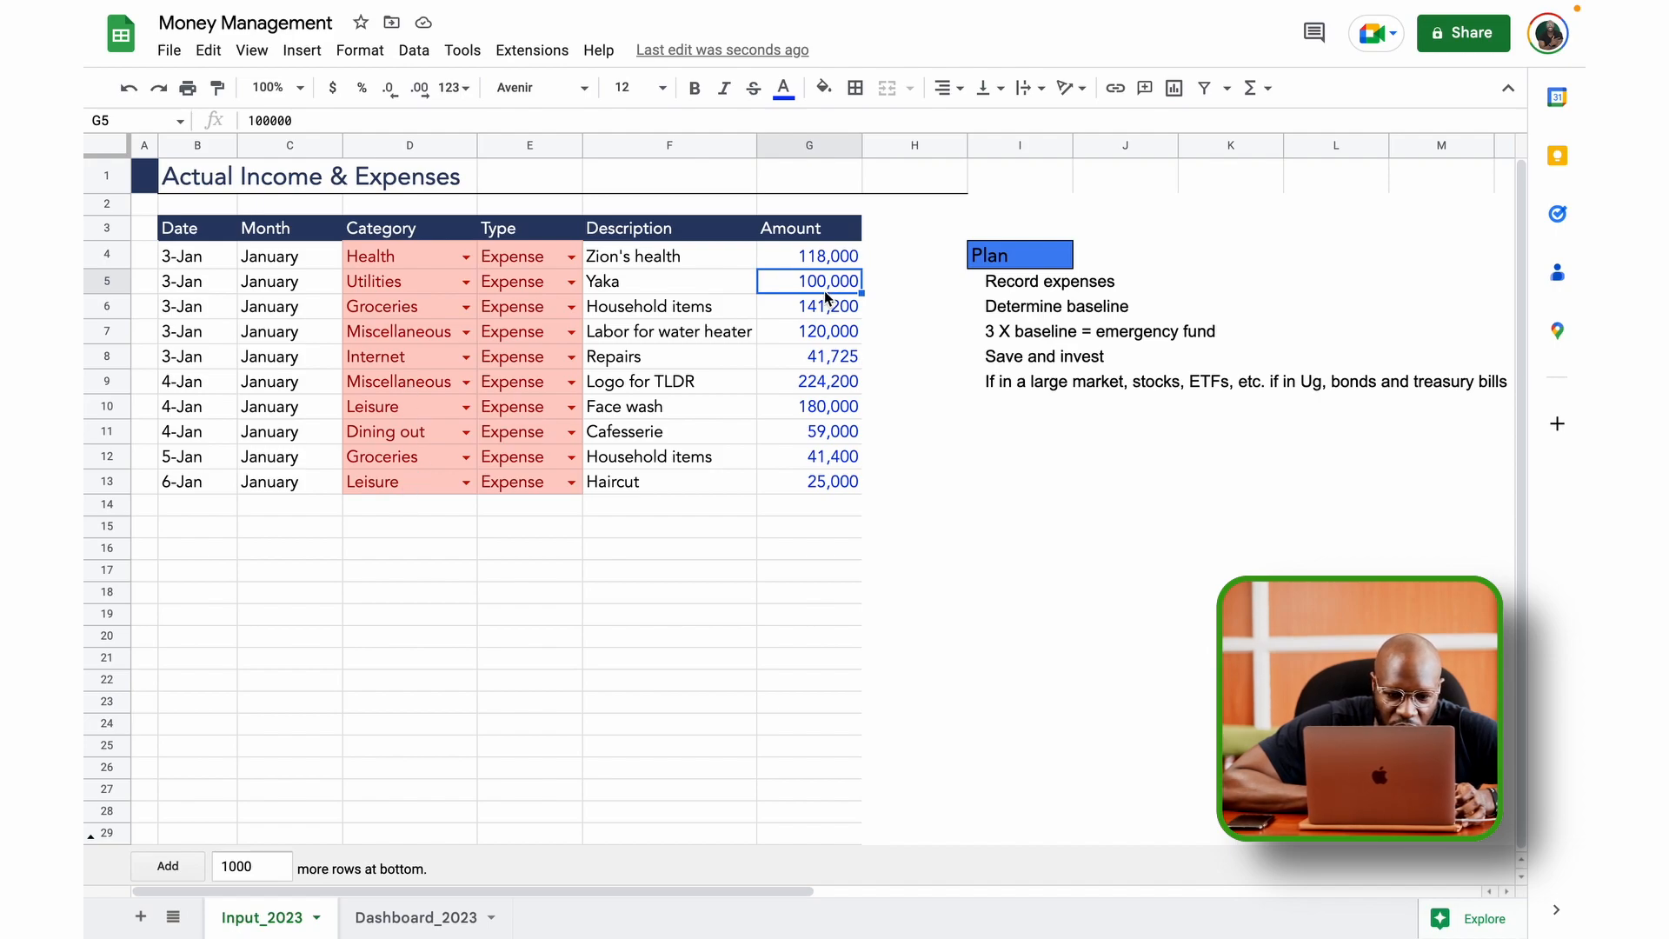
pyautogui.click(420, 915)
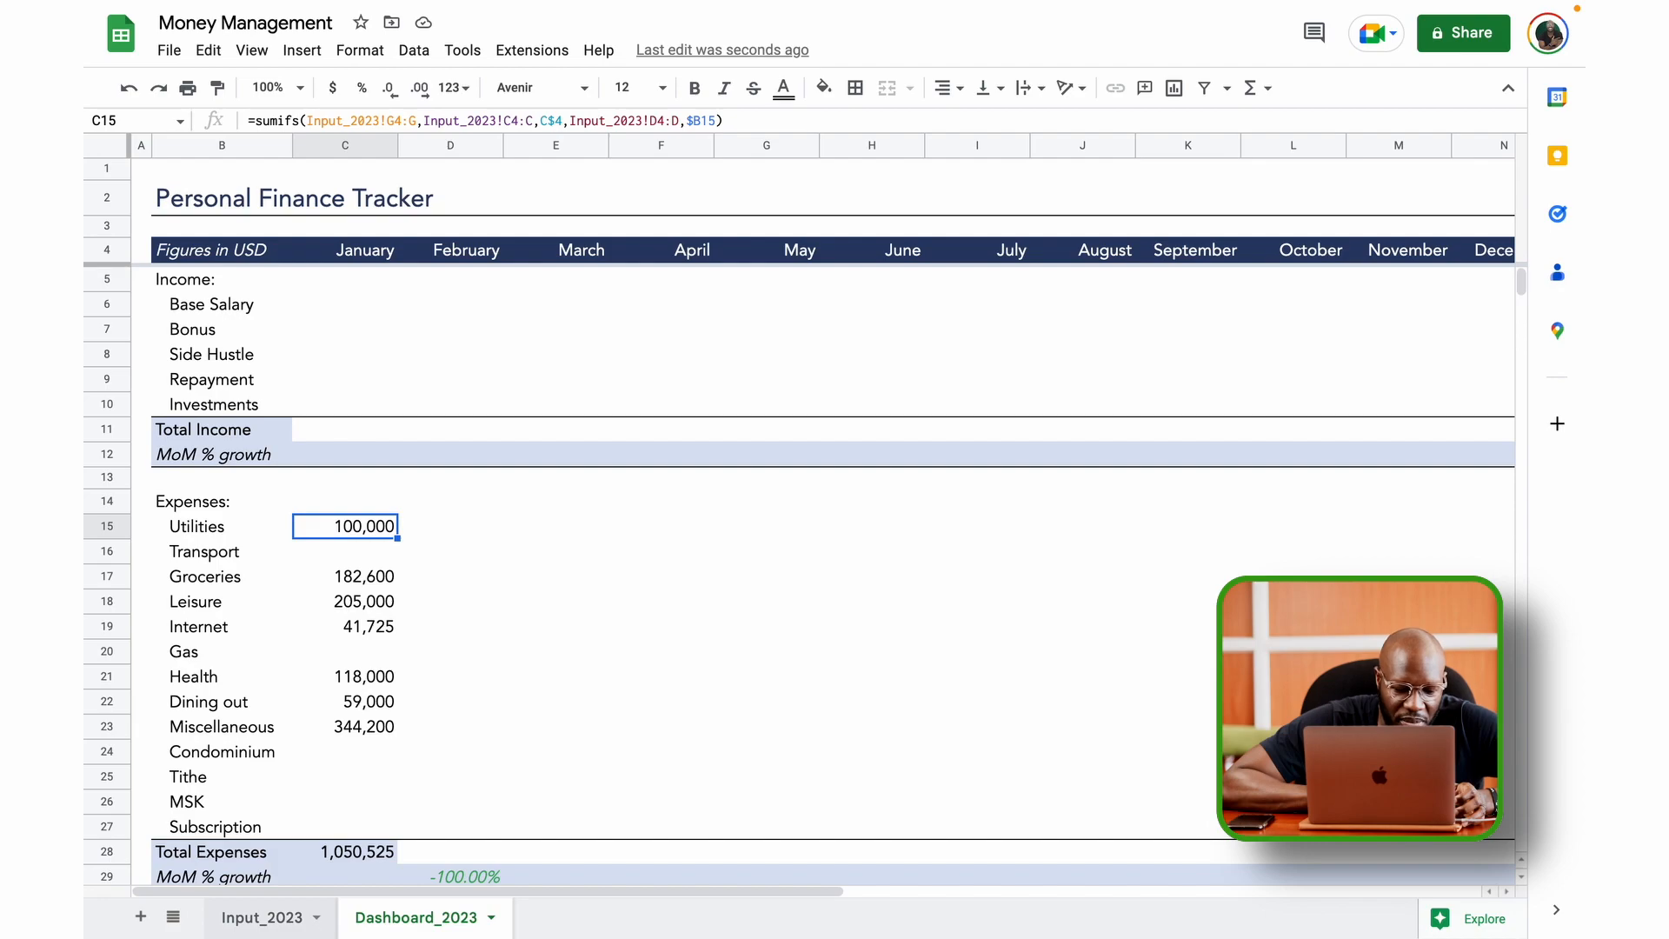
# Select both Miscellaneous category entries, D7 and D9, in Input_2023 and inspect the dashboard's January Miscellaneous cell.
pyautogui.click(286, 928)
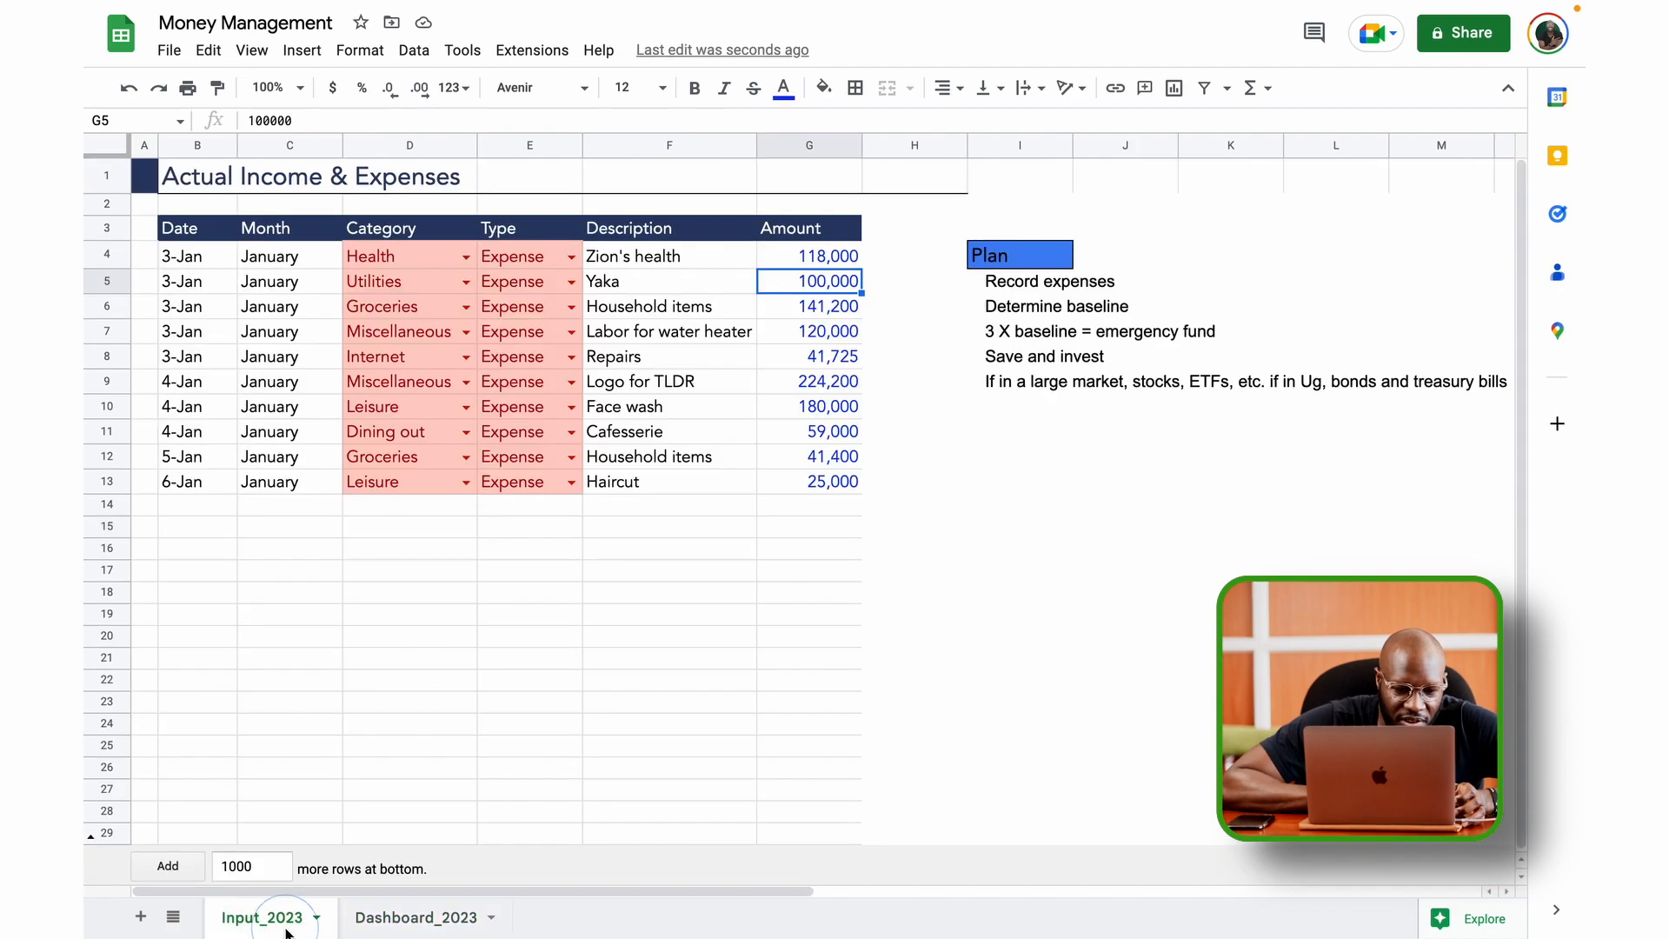
pyautogui.click(402, 335)
pyautogui.click(404, 387)
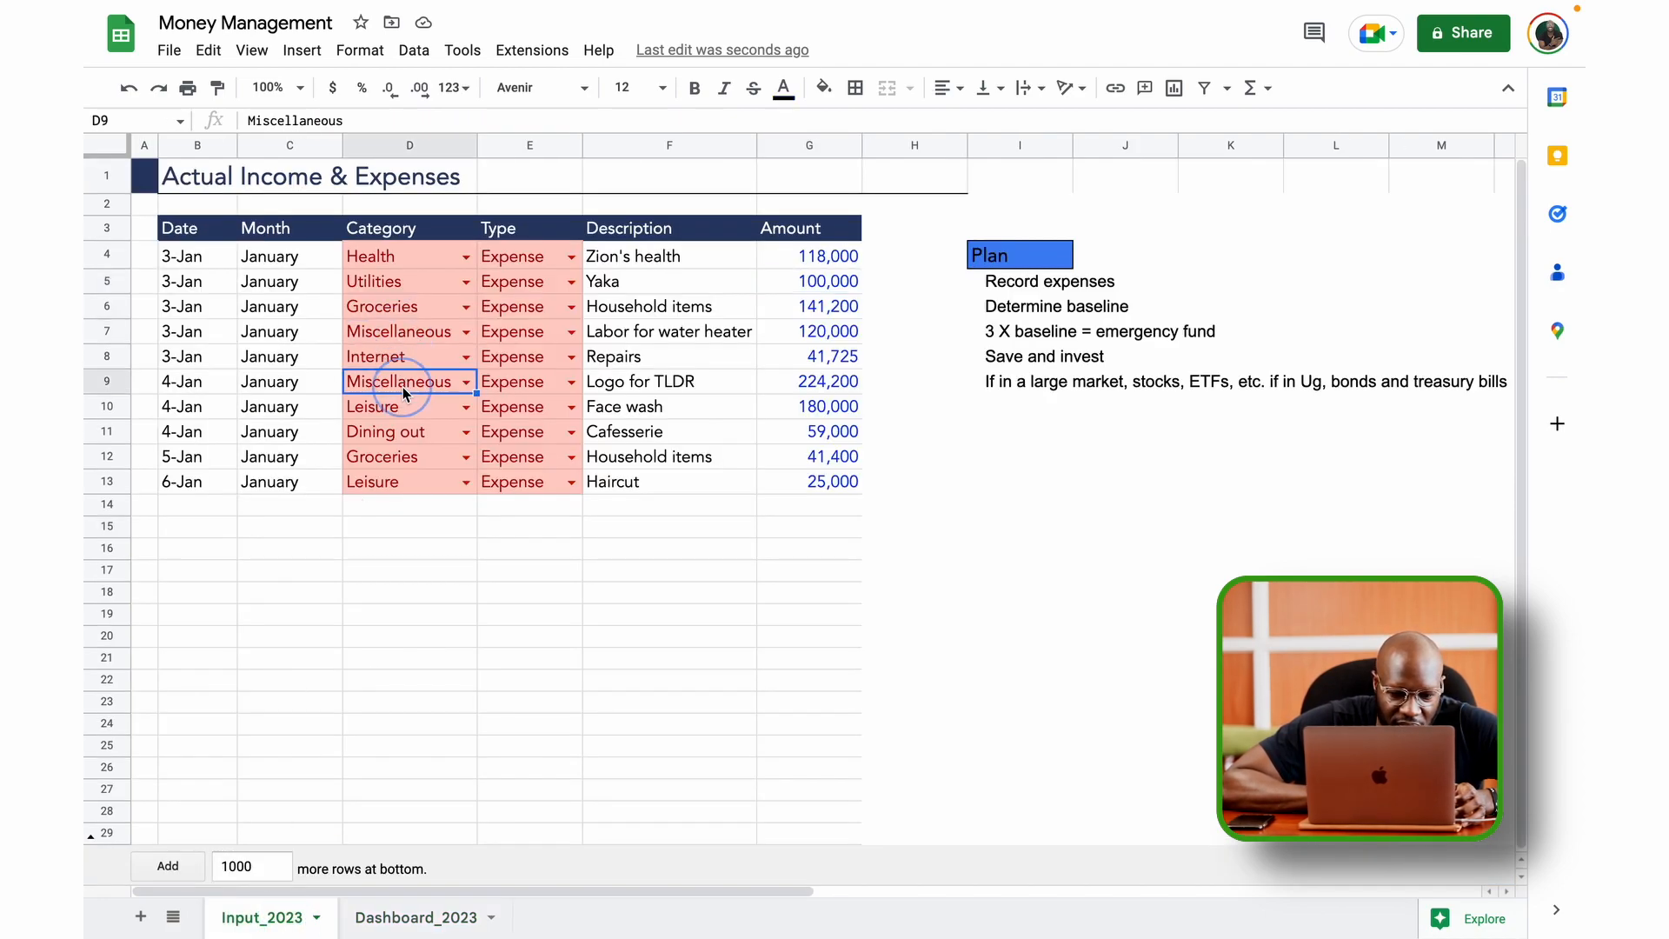
pyautogui.click(424, 335)
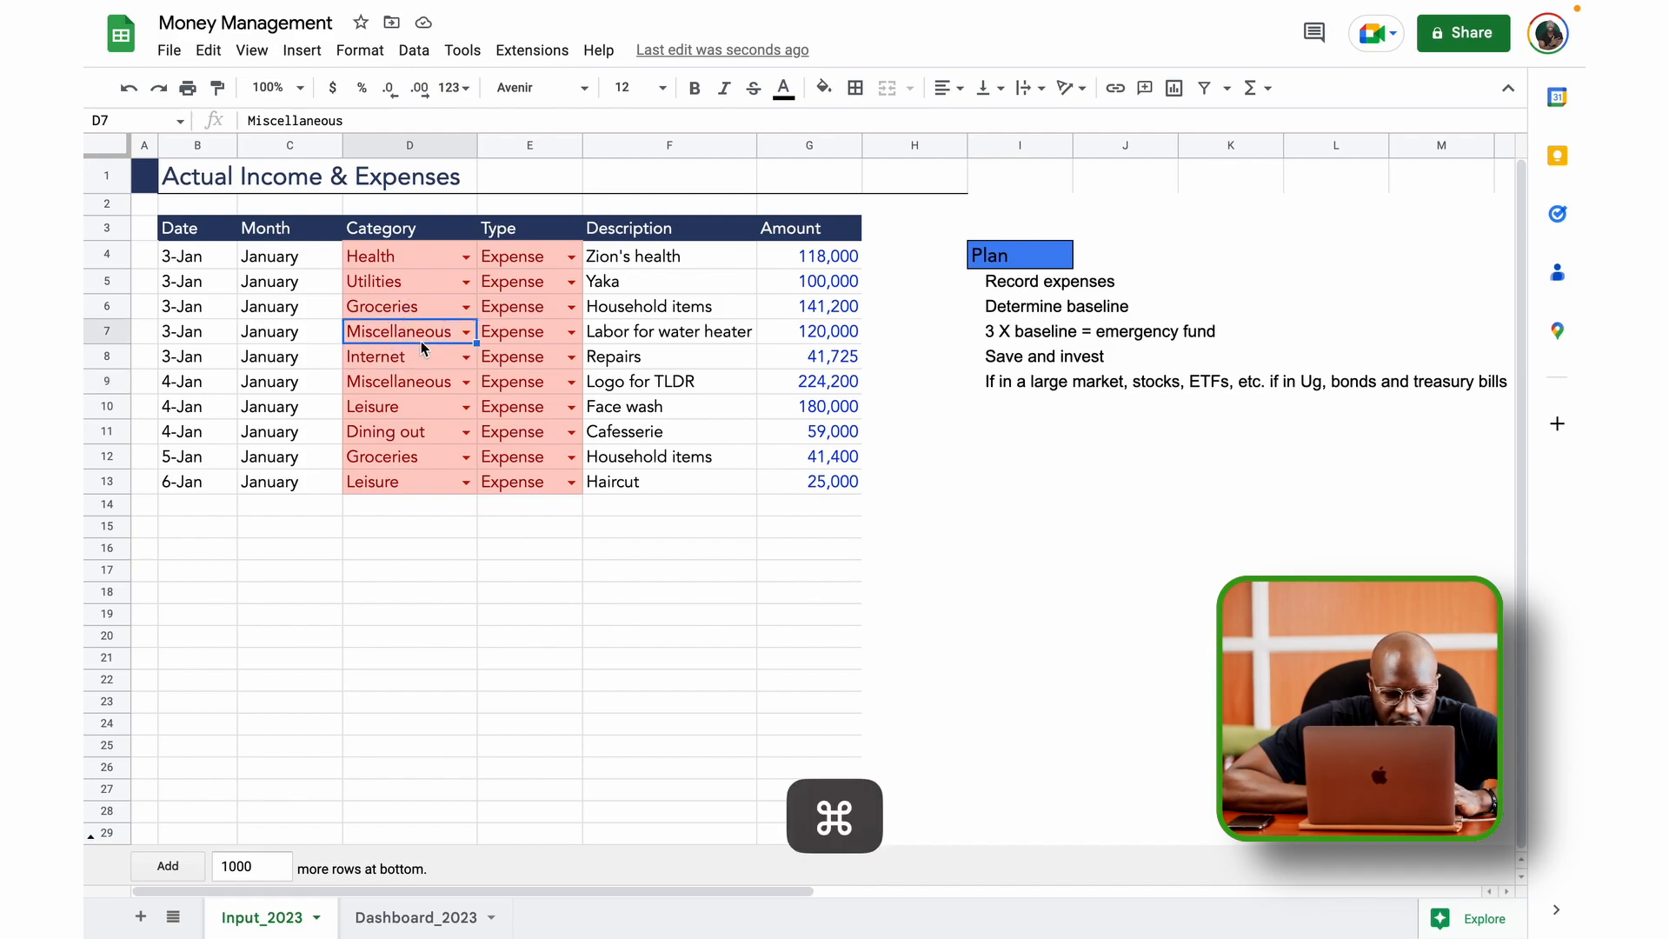
pyautogui.keyDown('super'); pyautogui.click(418, 382); pyautogui.keyUp('super')
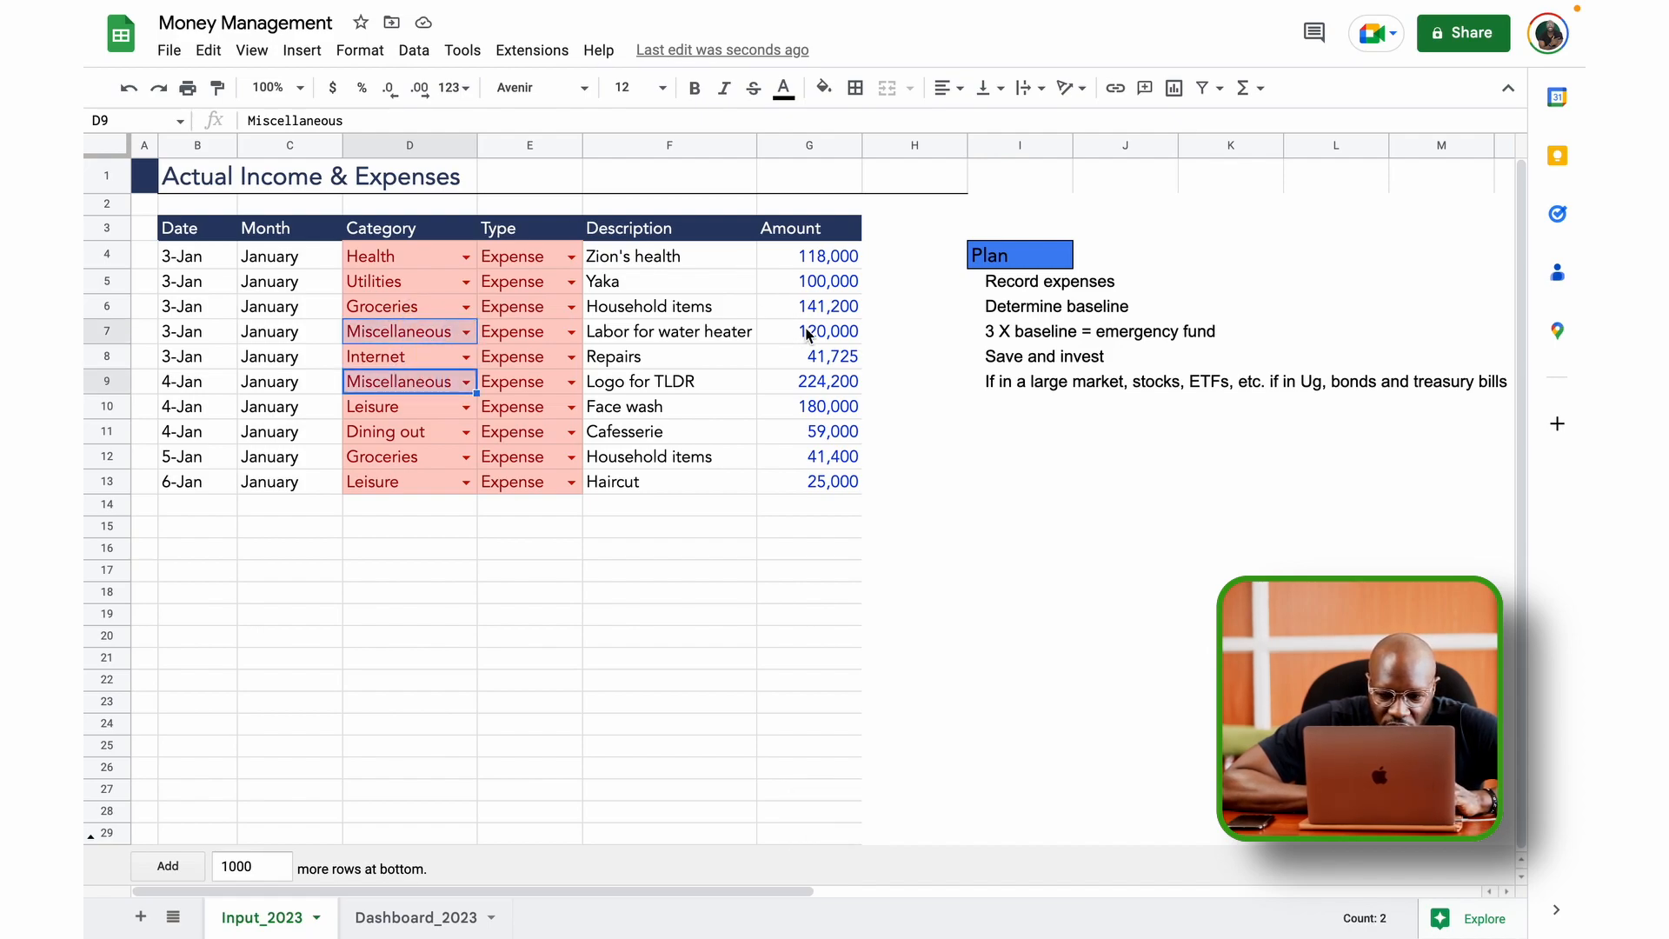
pyautogui.click(408, 917)
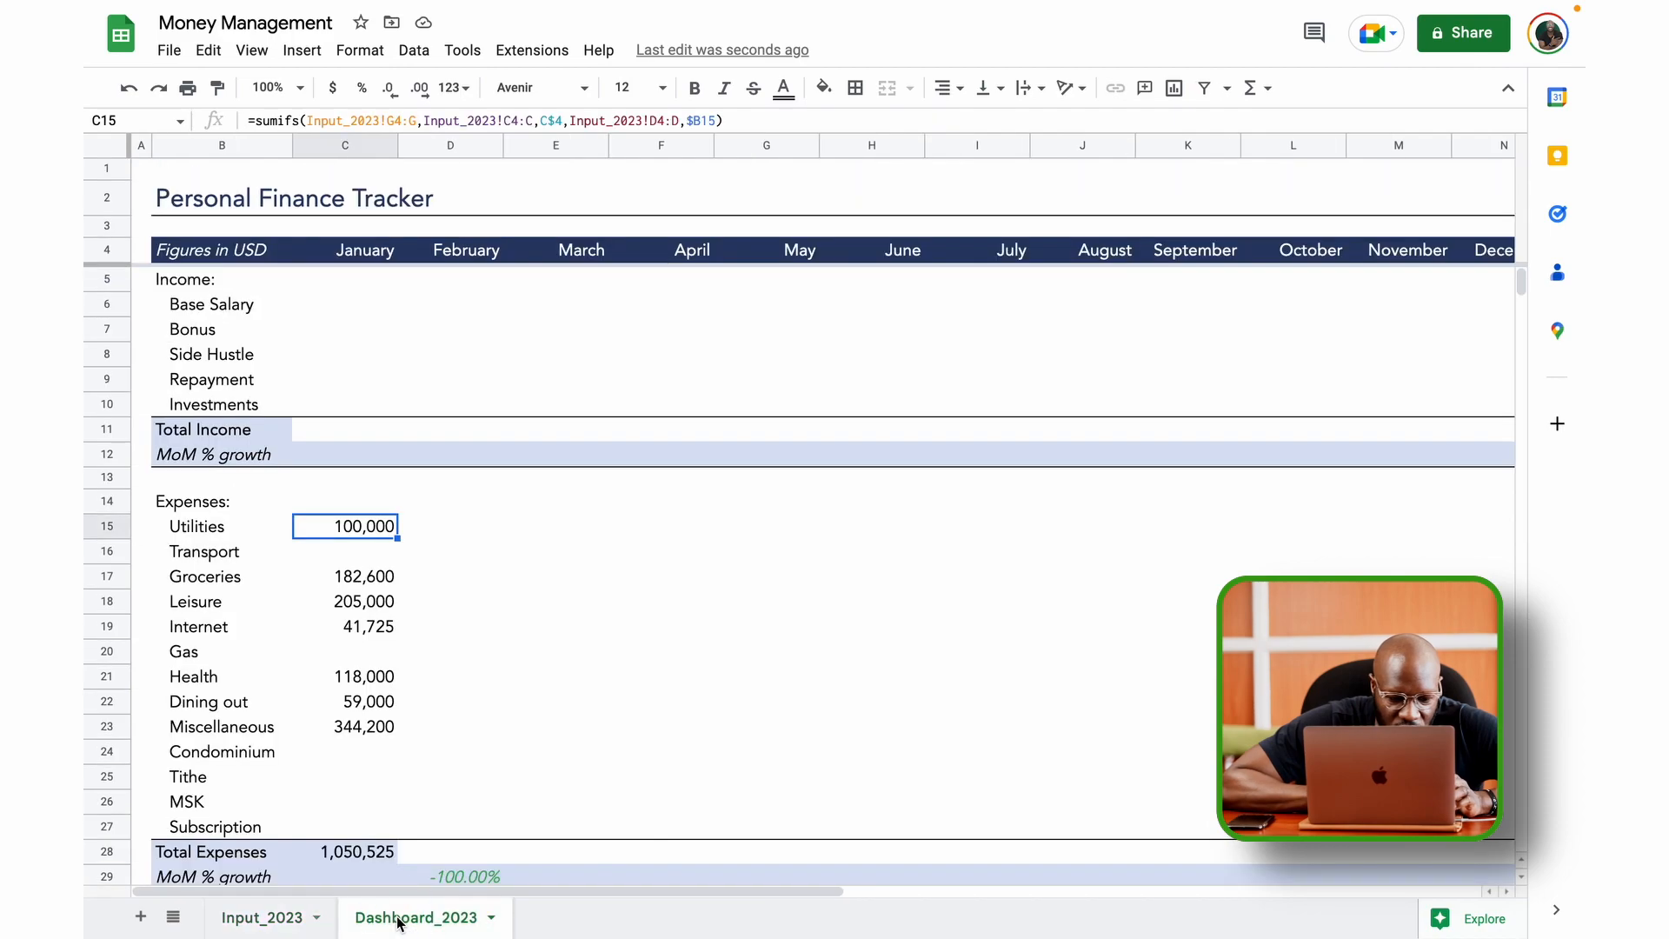
pyautogui.click(360, 733)
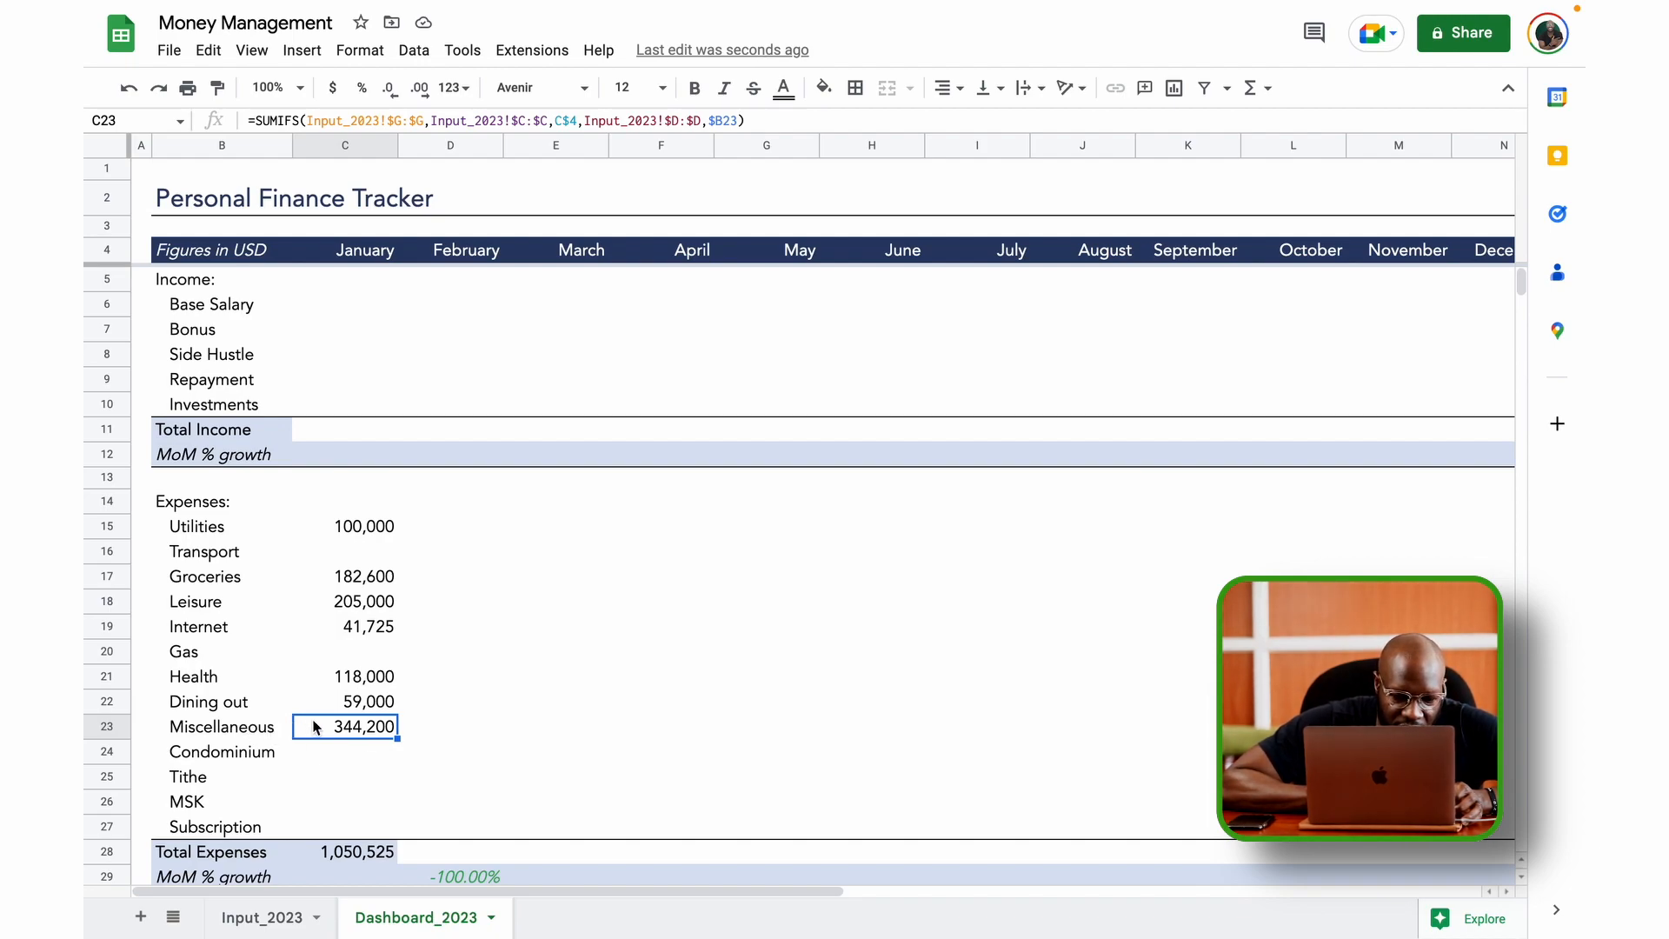
# Compare the dashboard's Miscellaneous label and January total with the amounts of the Miscellaneous entries in Input_2023, including Logo for TLDR.
pyautogui.click(277, 915)
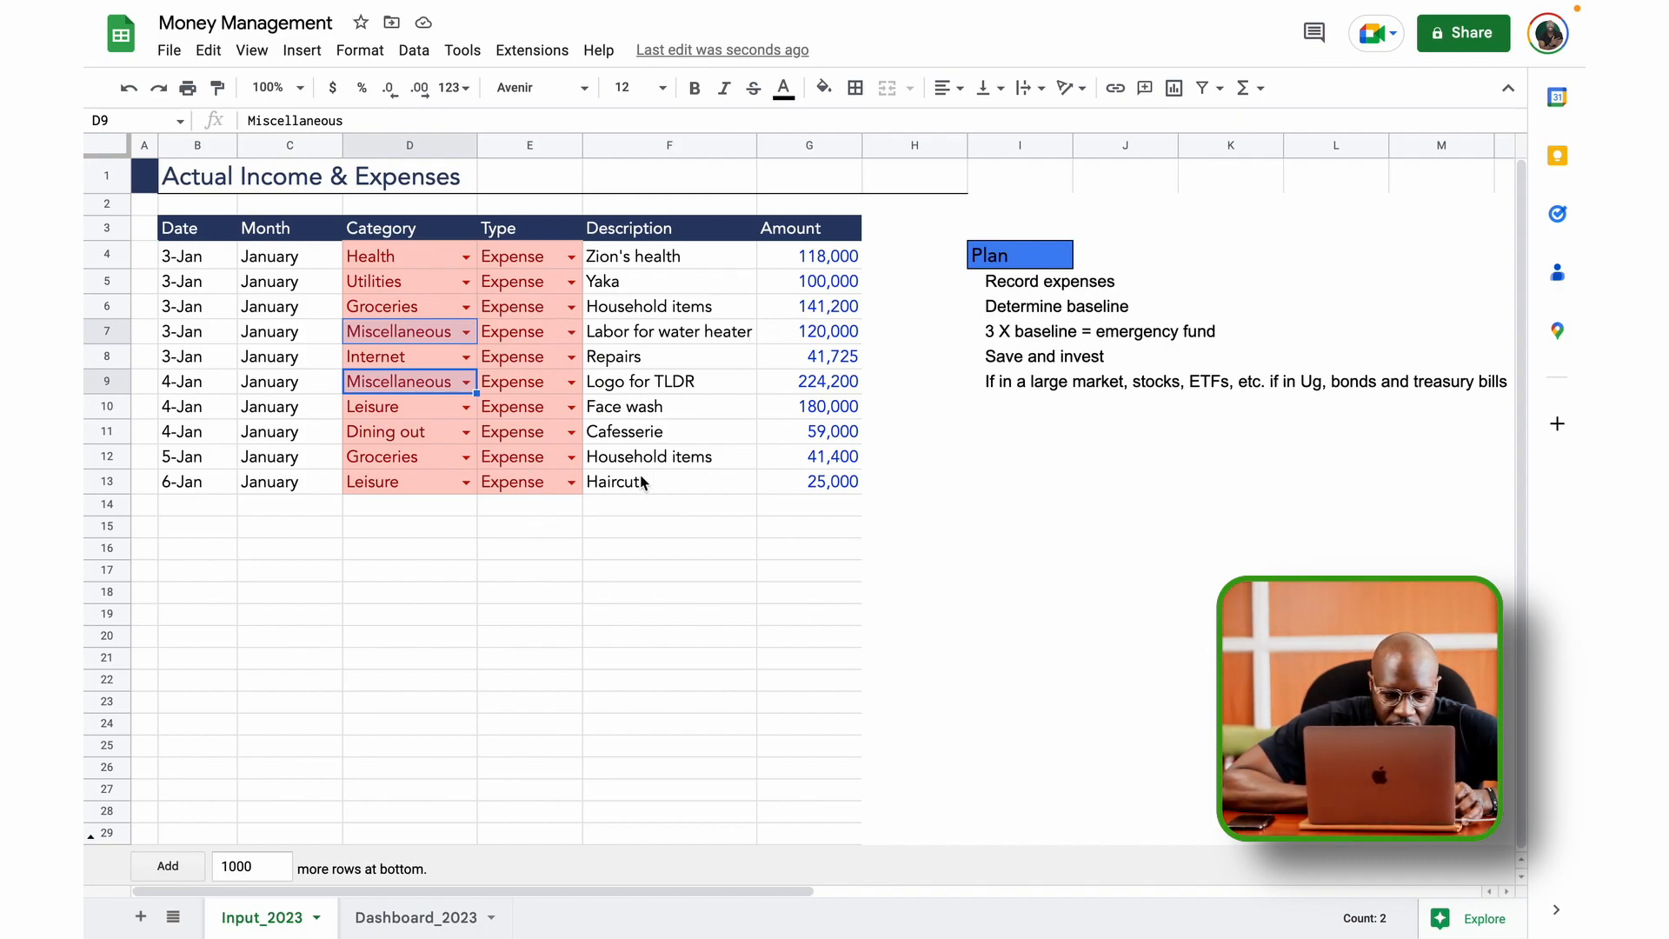
pyautogui.click(383, 917)
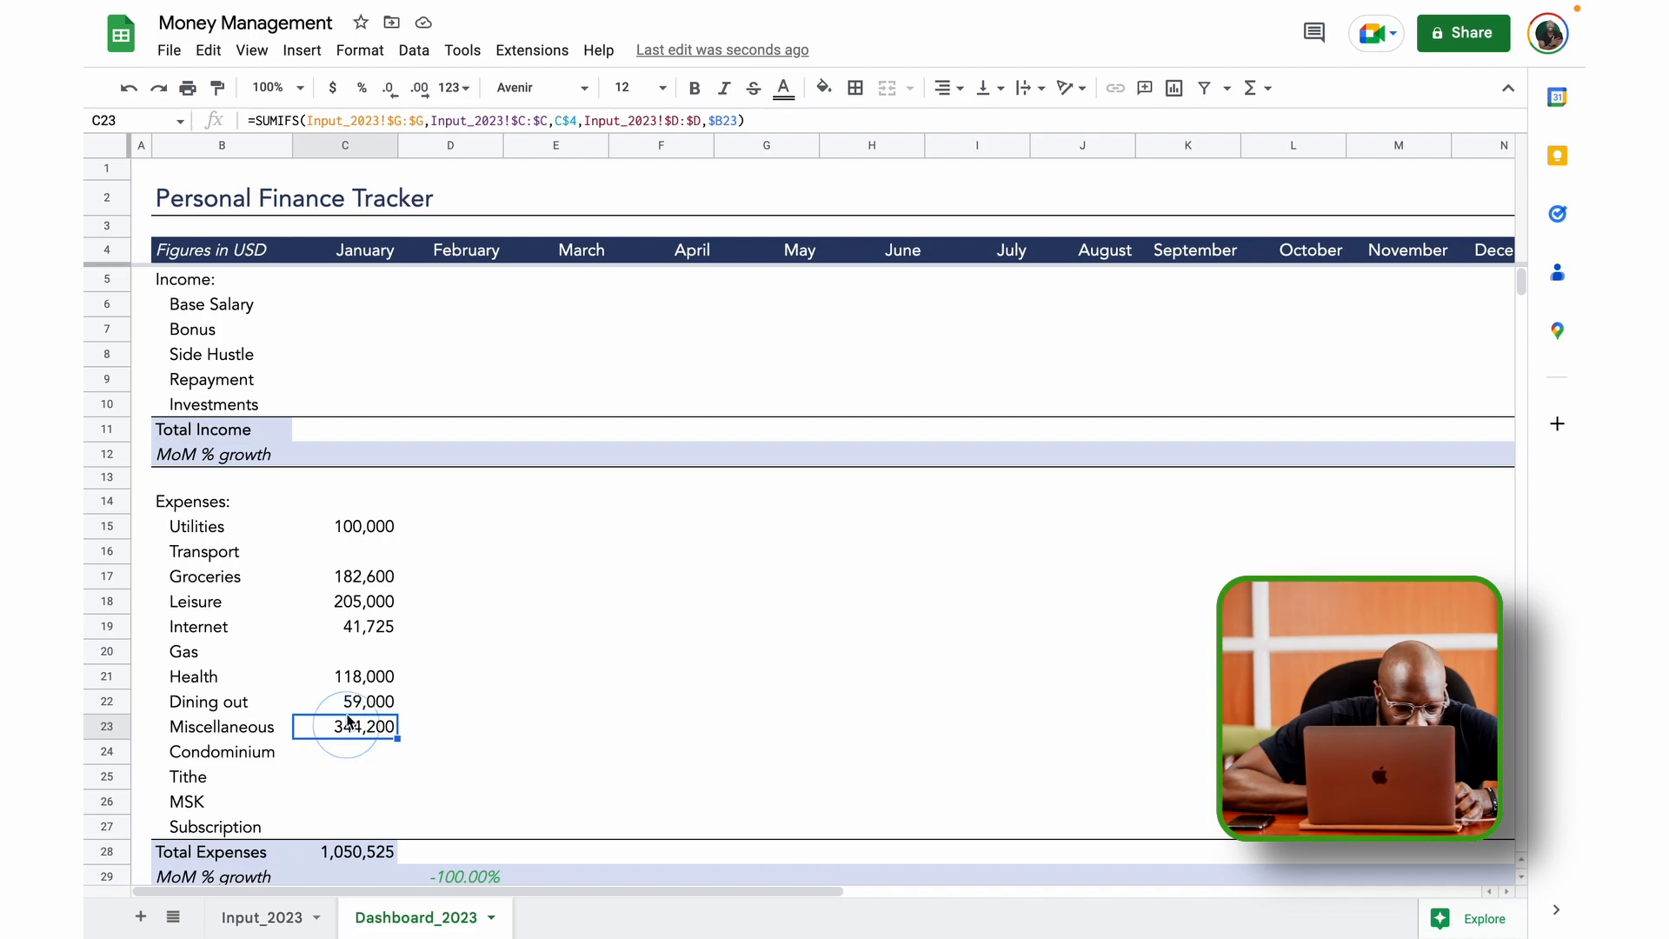
pyautogui.click(357, 570)
pyautogui.click(237, 734)
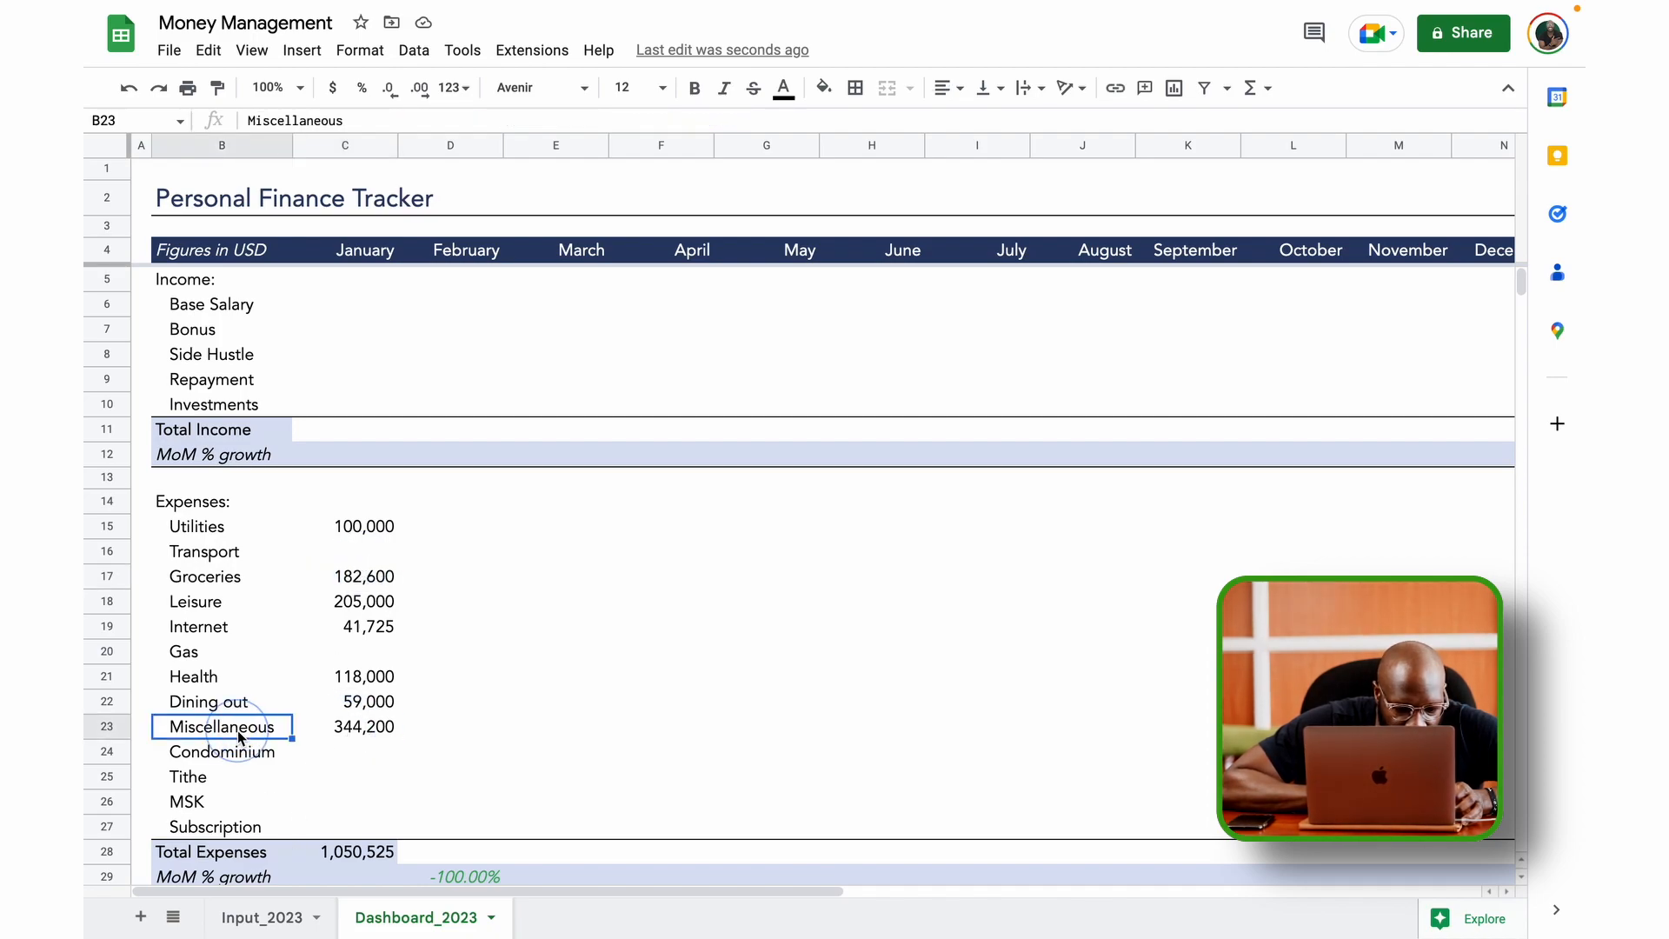
pyautogui.click(353, 732)
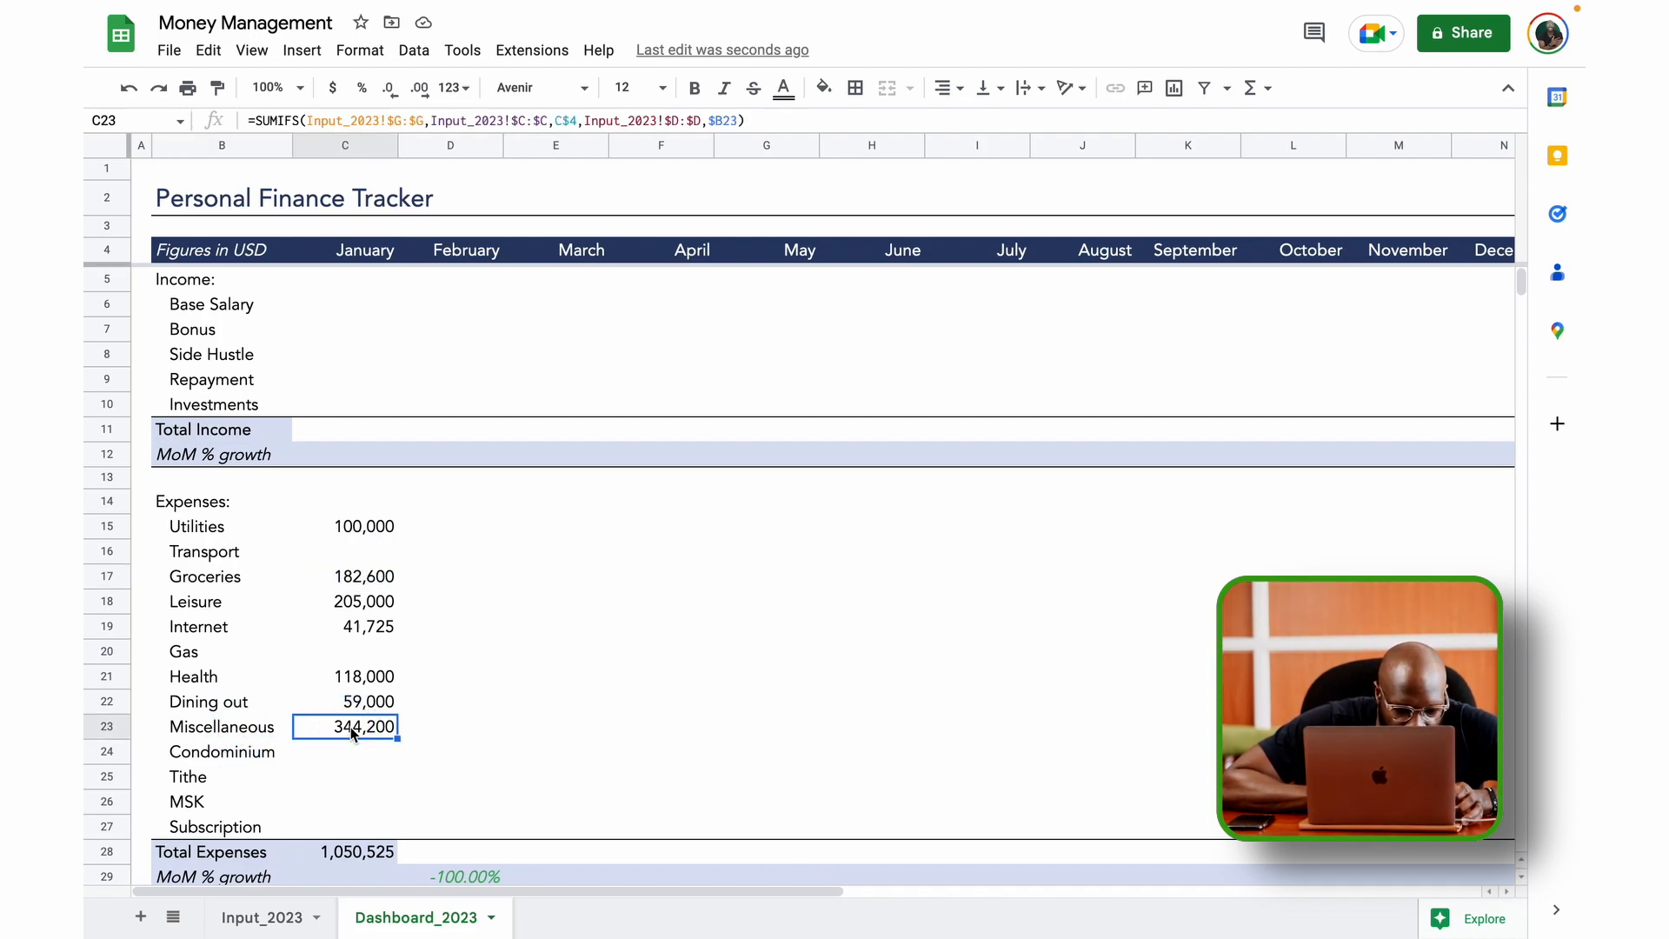
pyautogui.click(262, 918)
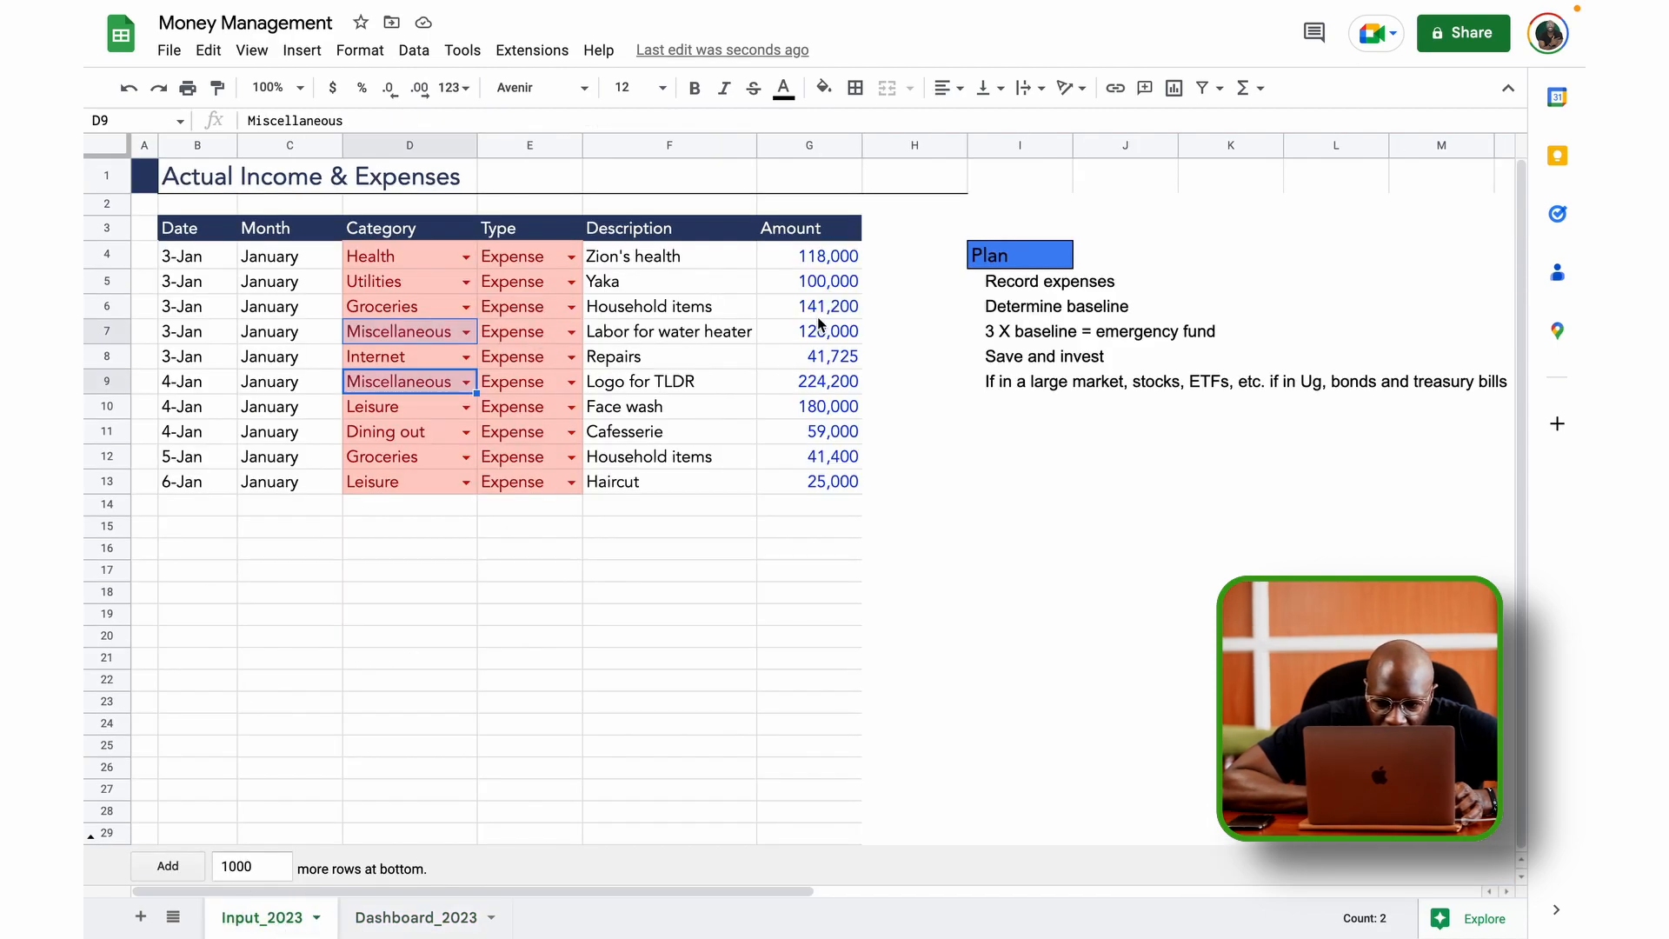
pyautogui.click(837, 380)
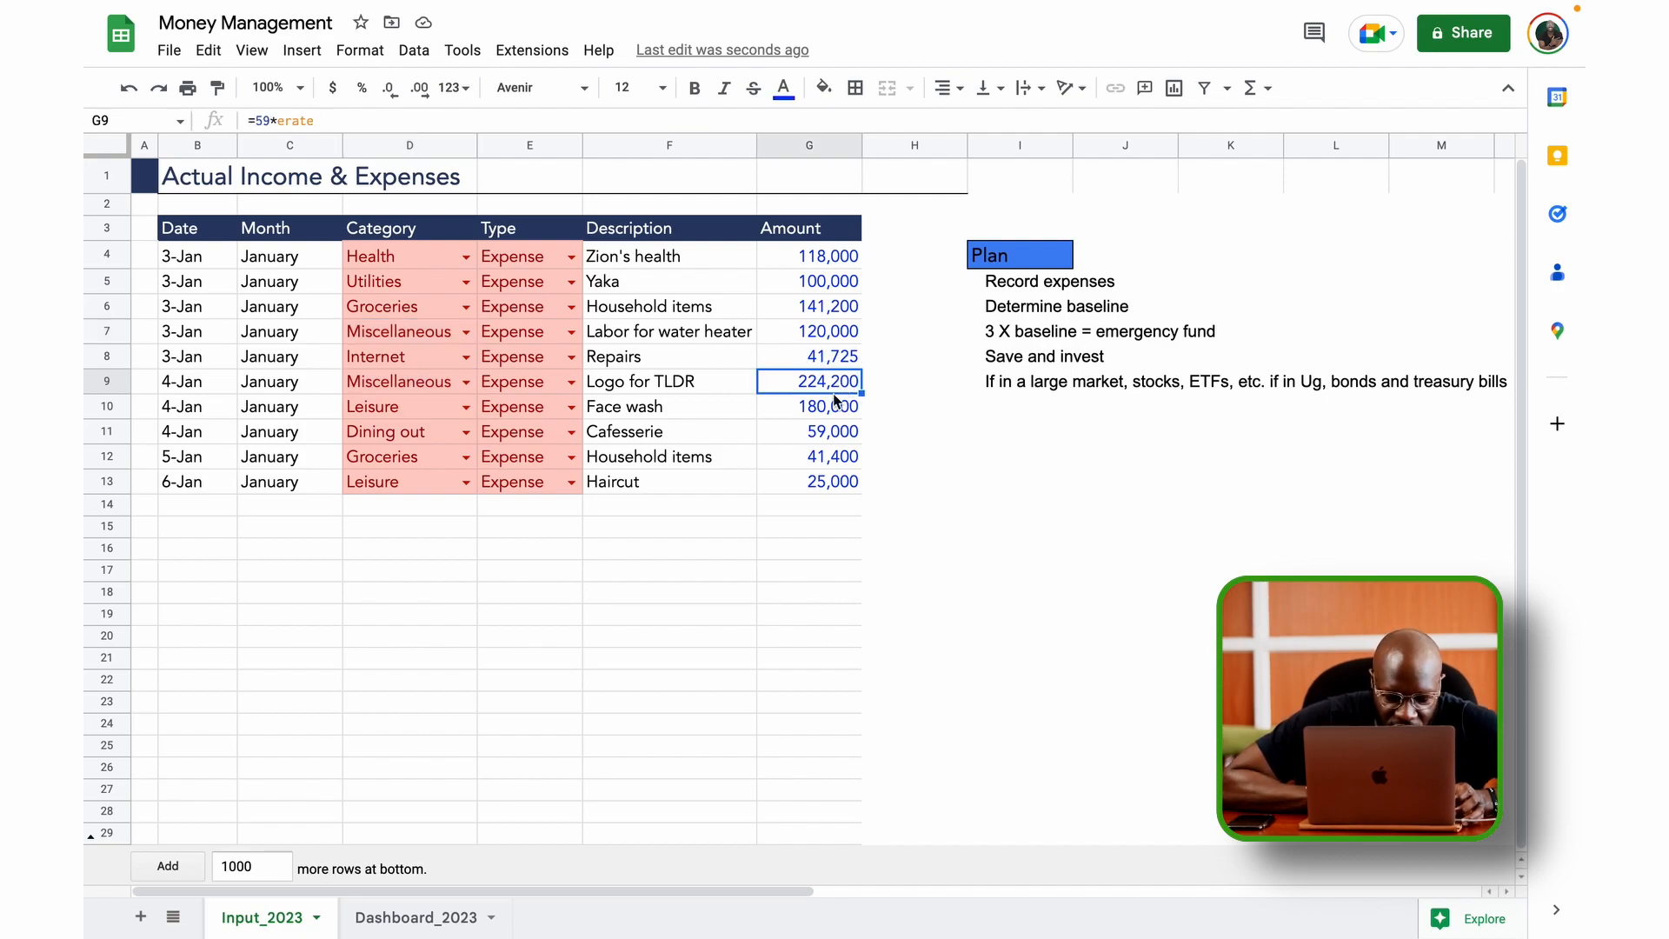
pyautogui.click(402, 922)
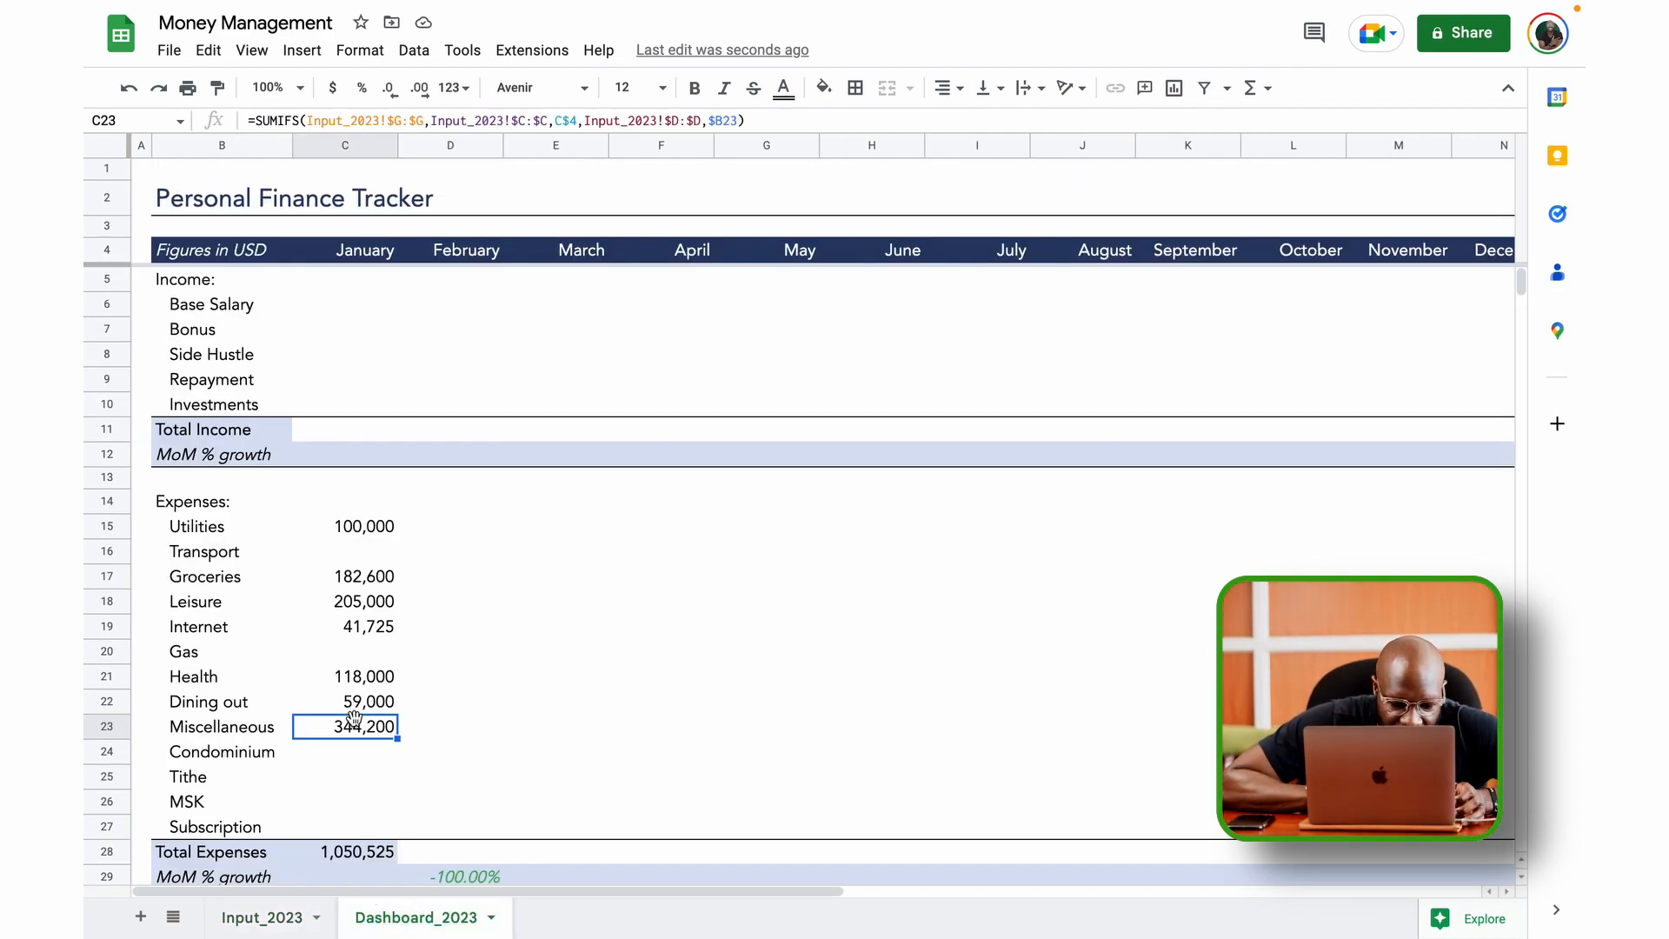
# Inspect the SUMIFS formulas in the dashboard's January Dining out cell and June Transport cell.
pyautogui.scroll(-1, 366, 769)
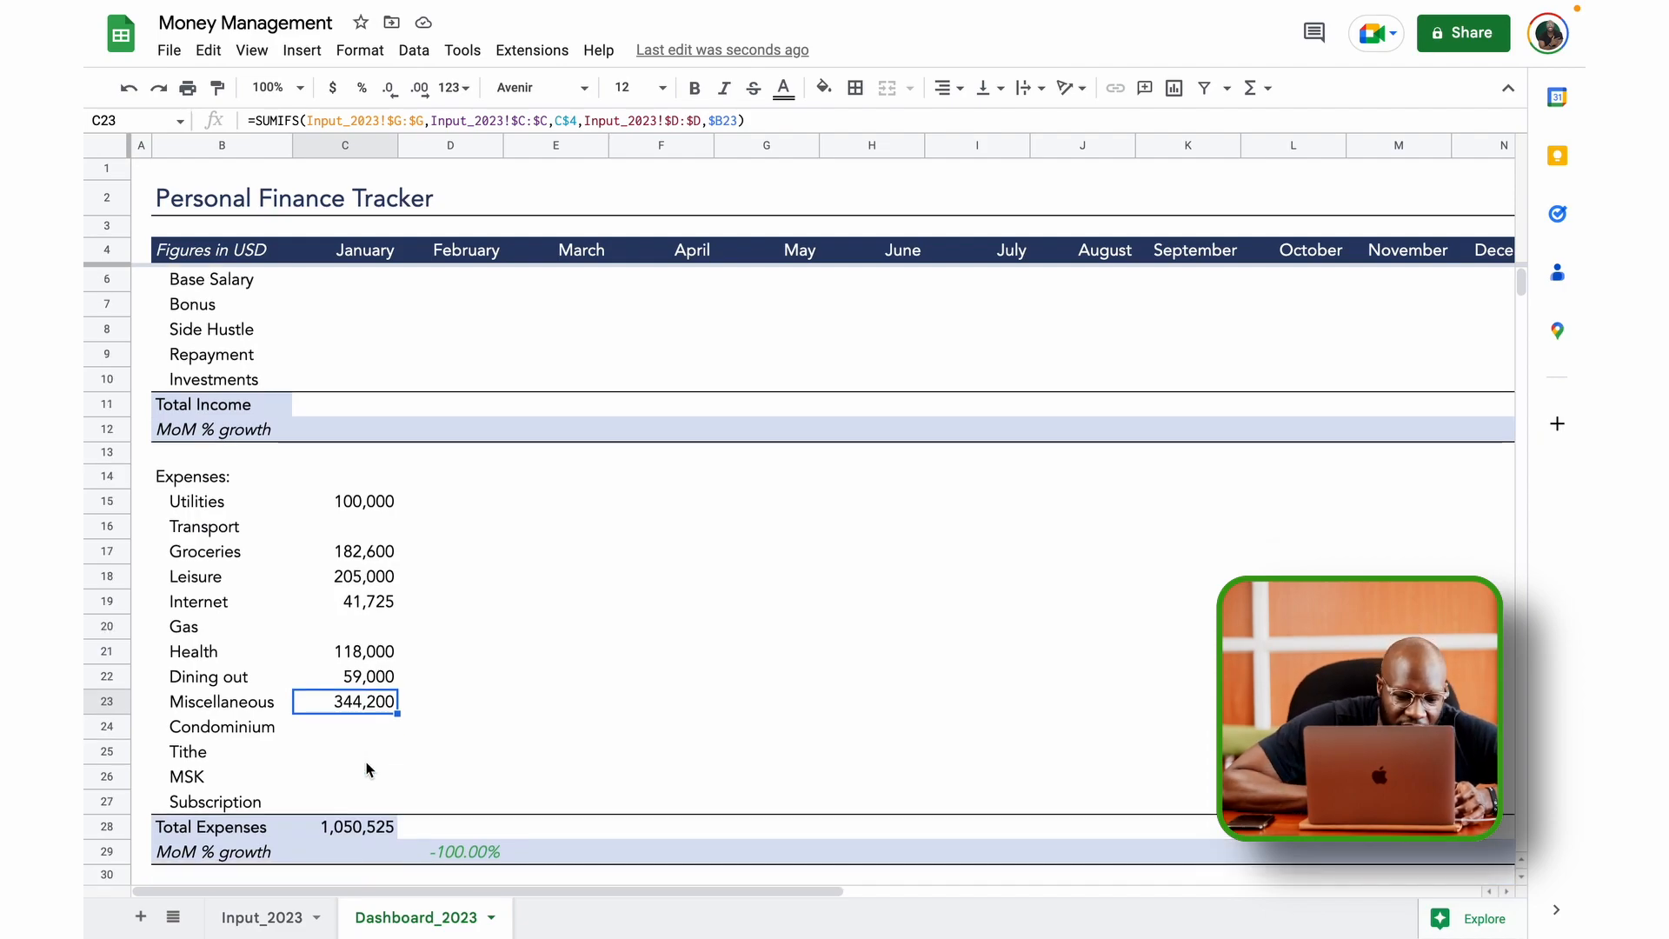
pyautogui.scroll(1, 404, 709)
pyautogui.click(389, 702)
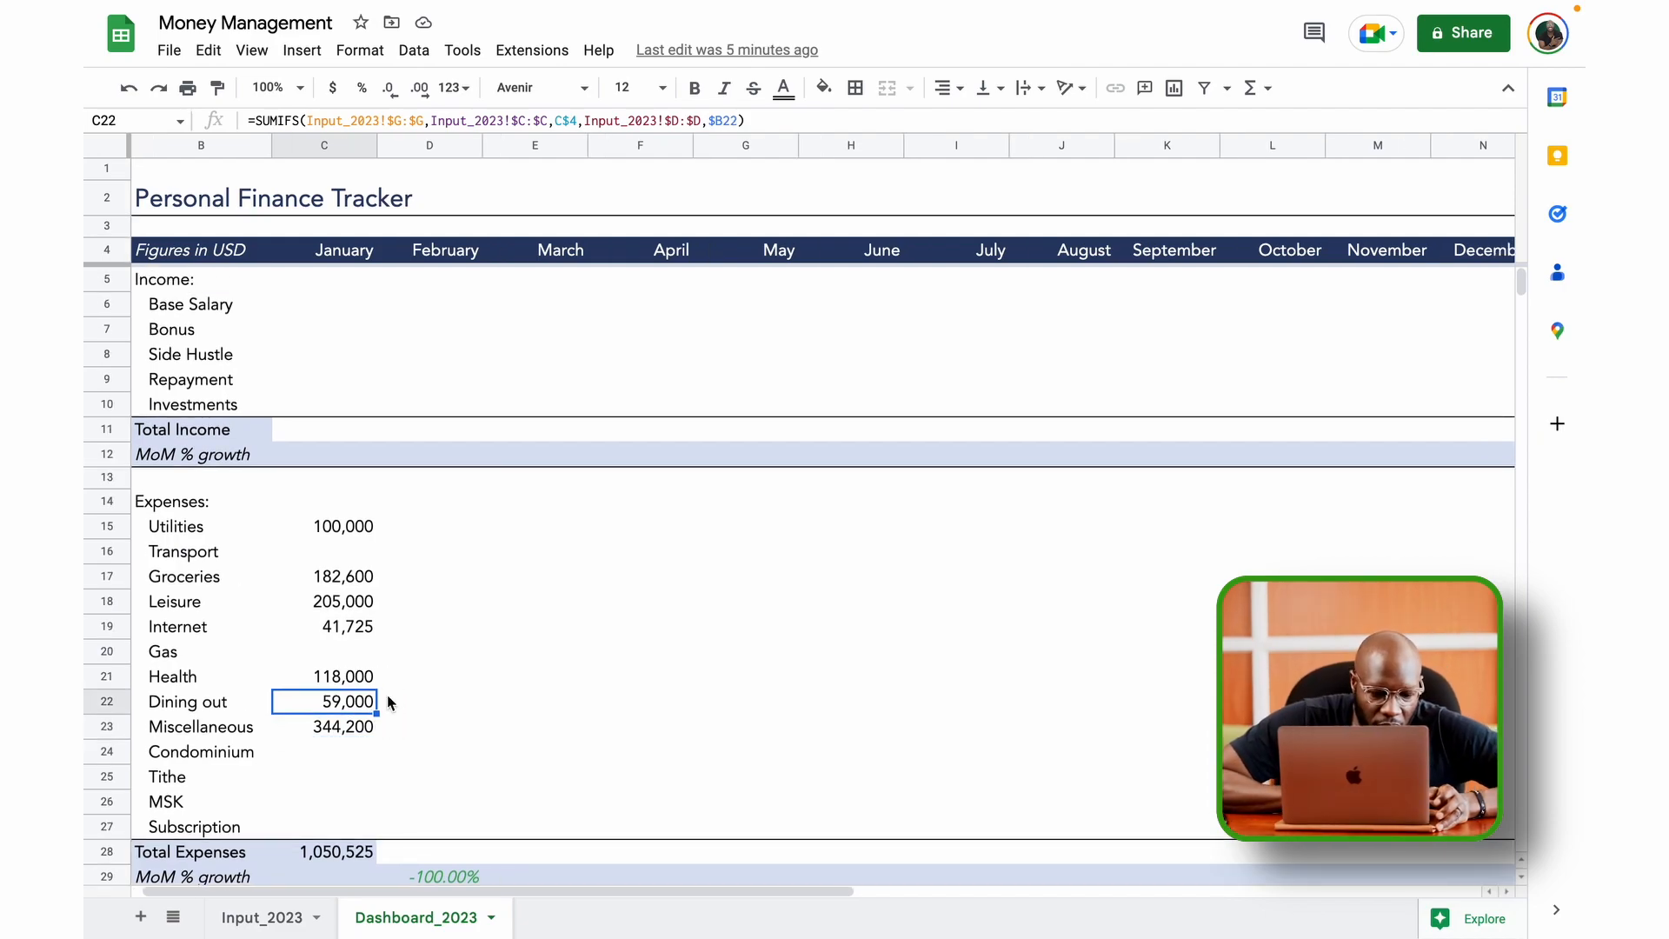
pyautogui.hscroll(2, 389, 702)
pyautogui.click(372, 550)
pyautogui.click(701, 553)
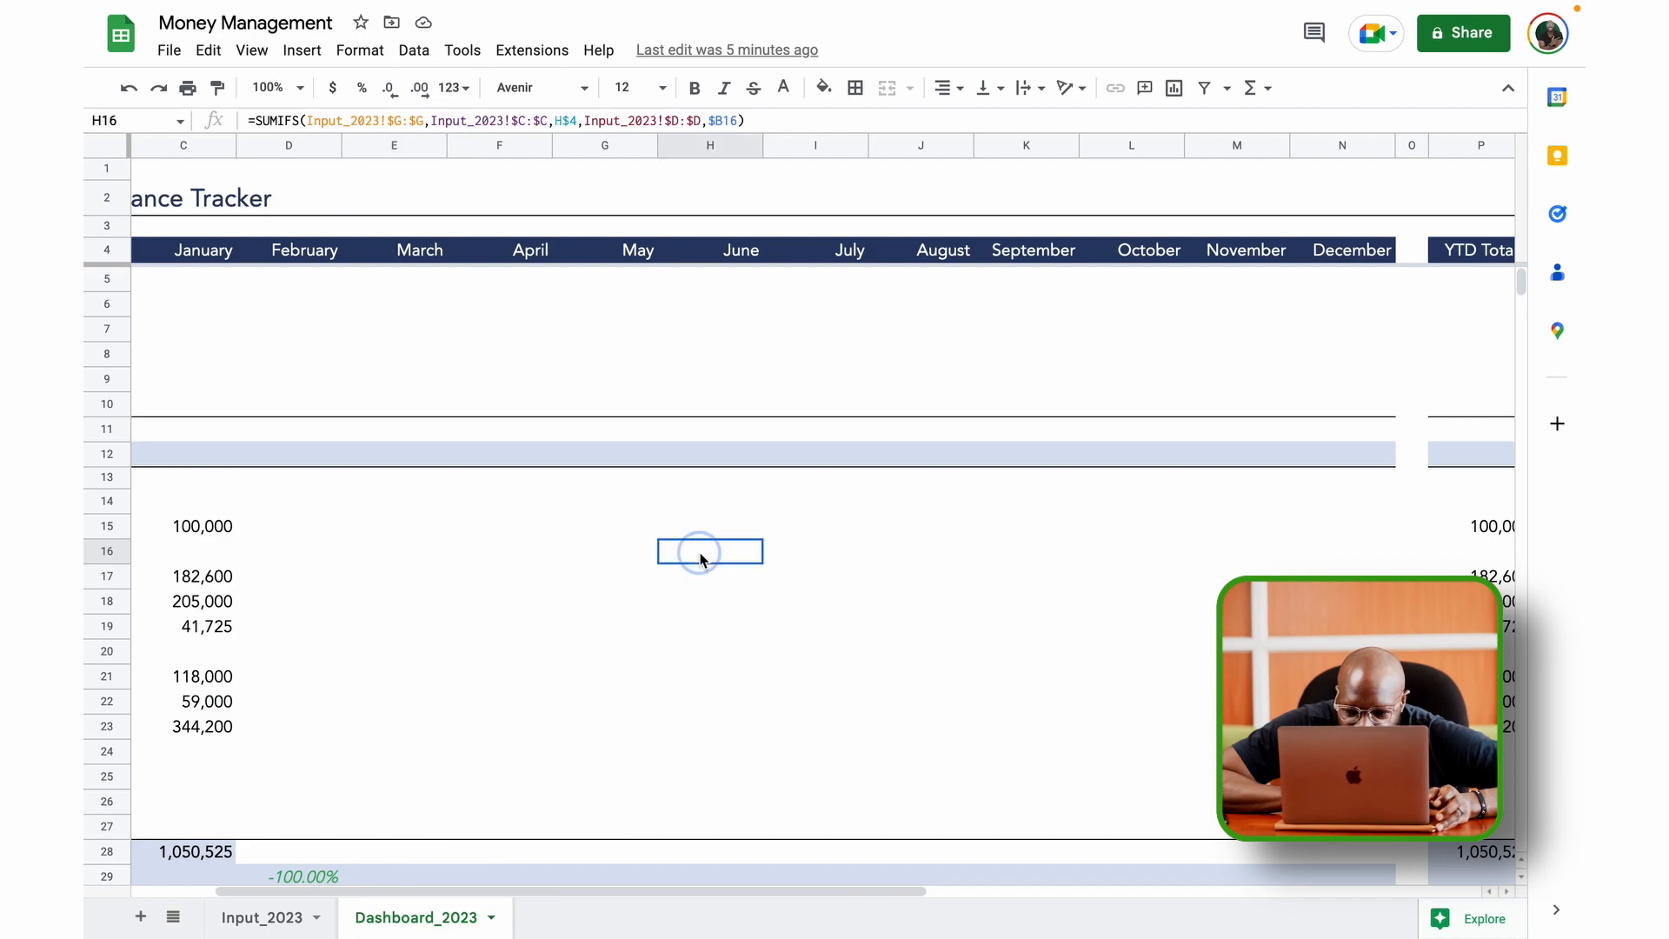
# Inspect the YTD Total formulas for Utilities in P15 and Groceries in P17.
pyautogui.hscroll(2, 1059, 583)
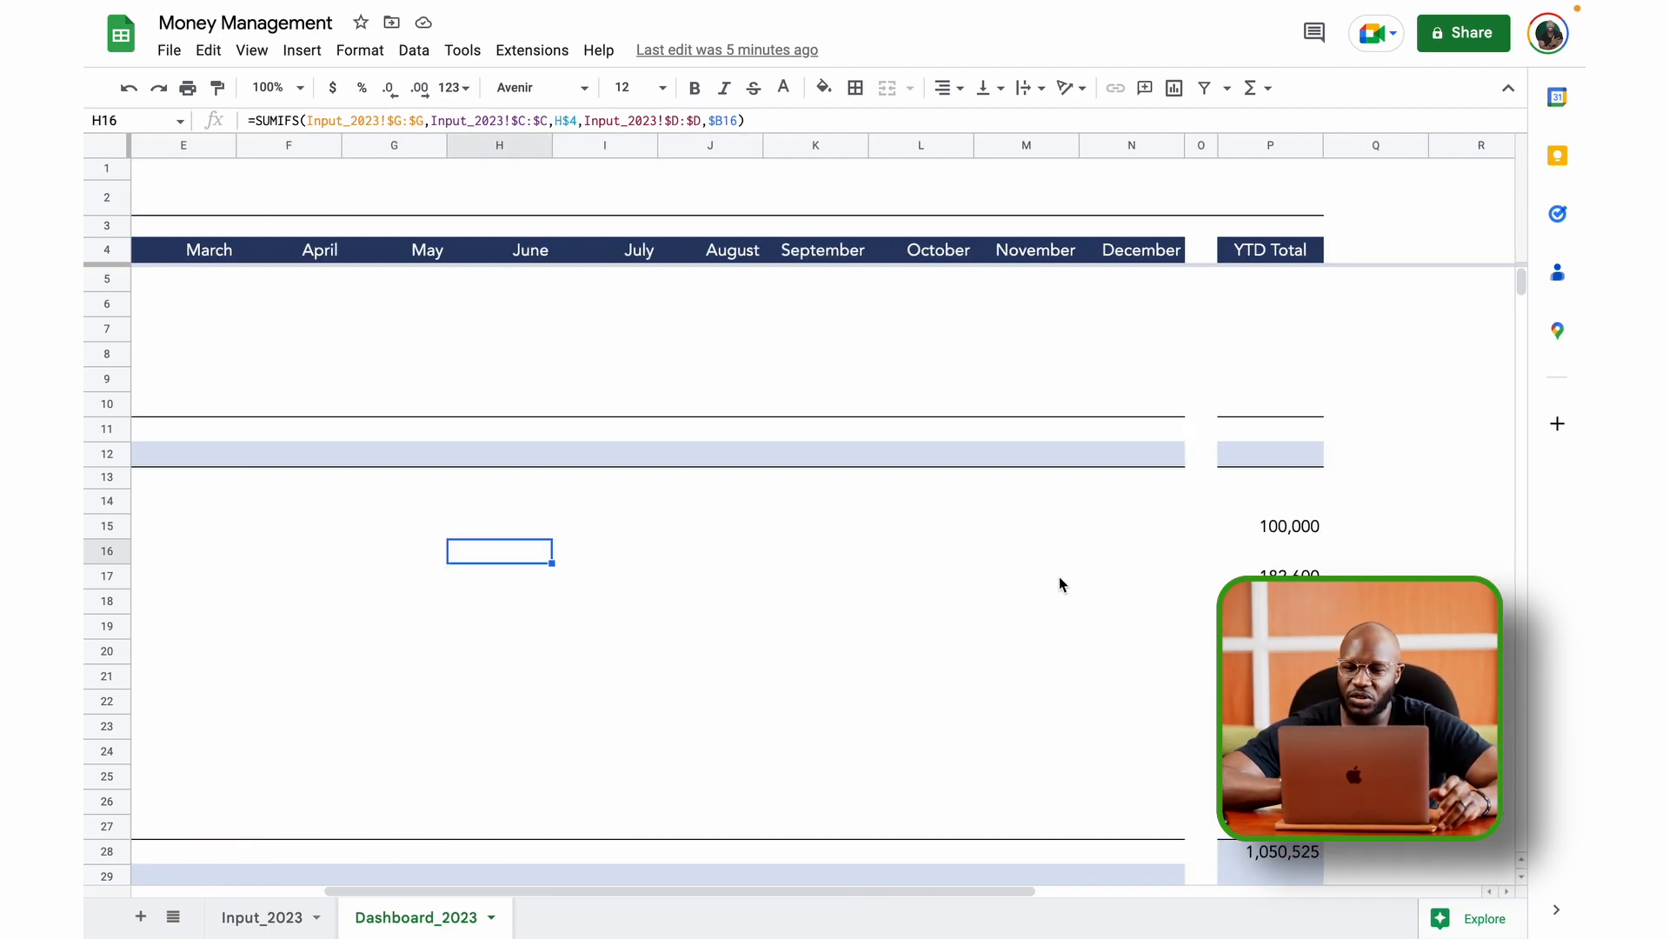
pyautogui.click(1266, 527)
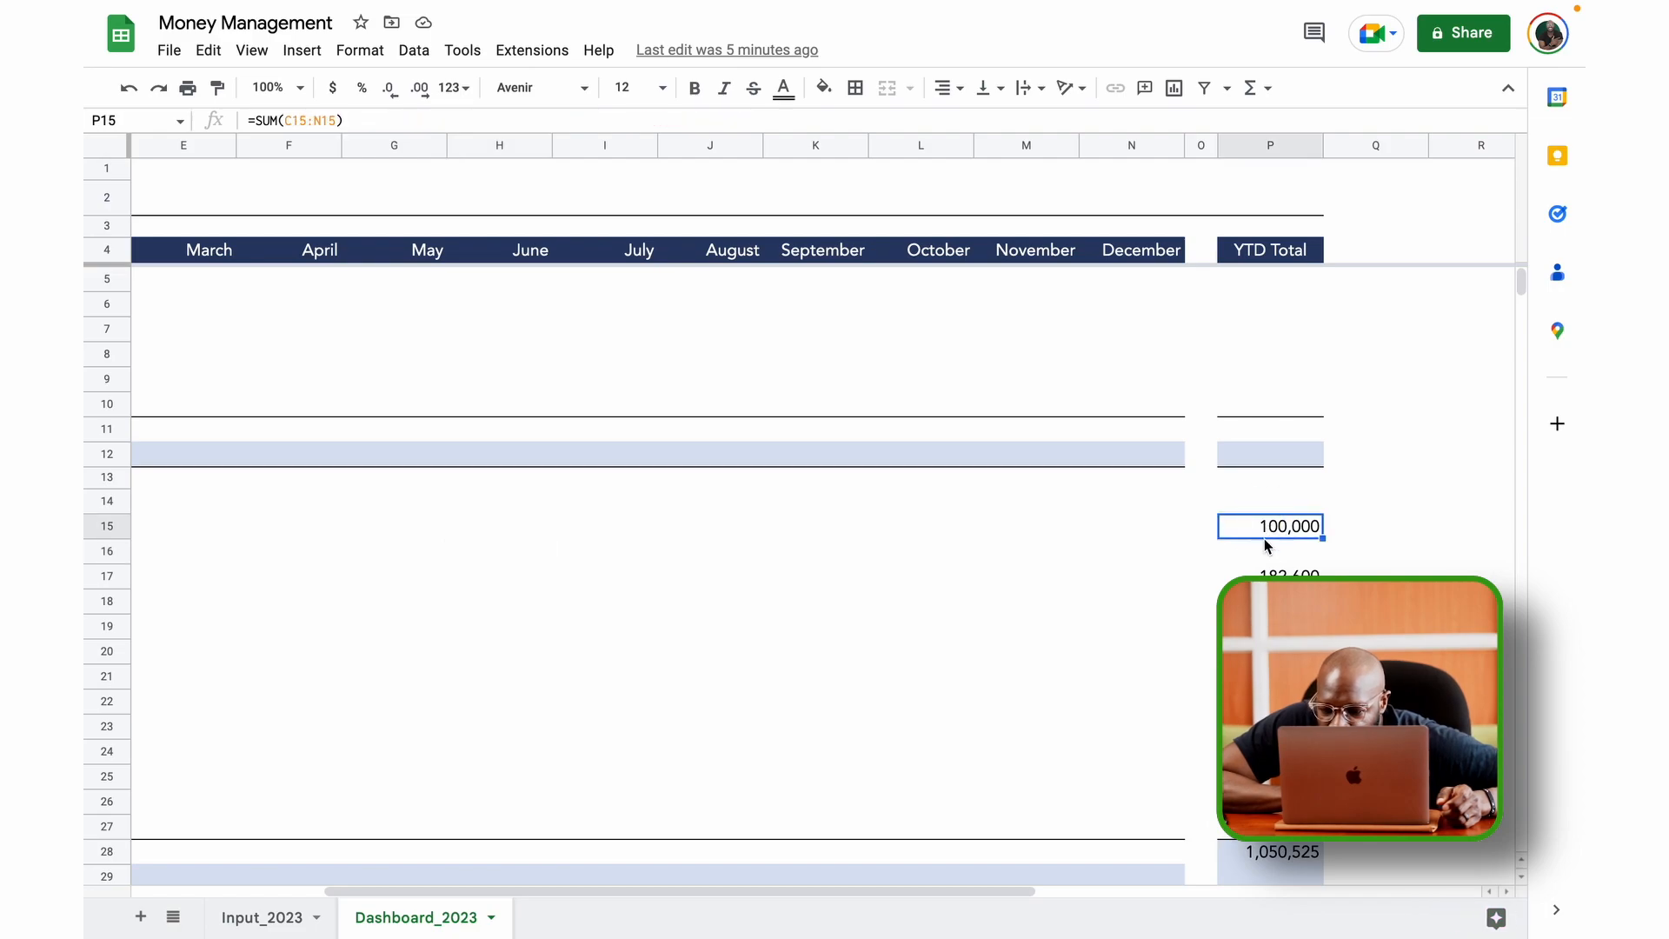
pyautogui.click(1267, 574)
# Examine the Income Breakdown and Expenses Breakdown charts below the dashboard's Savings rows.
pyautogui.scroll(-5, 1267, 574)
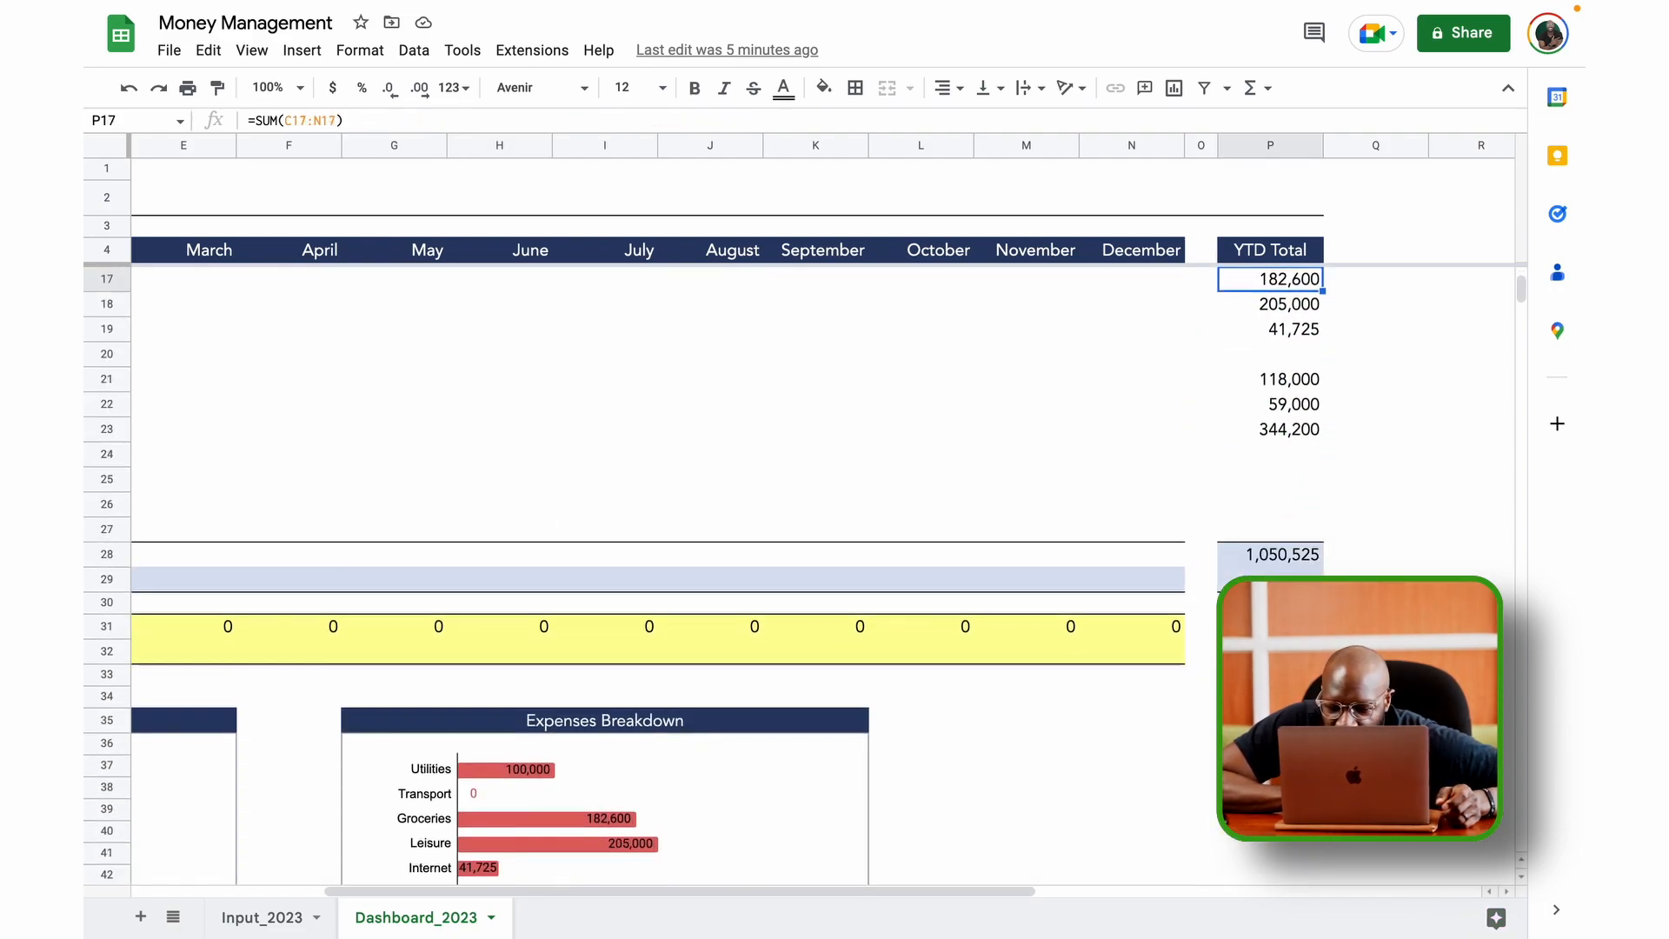
pyautogui.hscroll(-2, 1267, 573)
pyautogui.hscroll(-1, 1267, 574)
pyautogui.scroll(-2, 1267, 574)
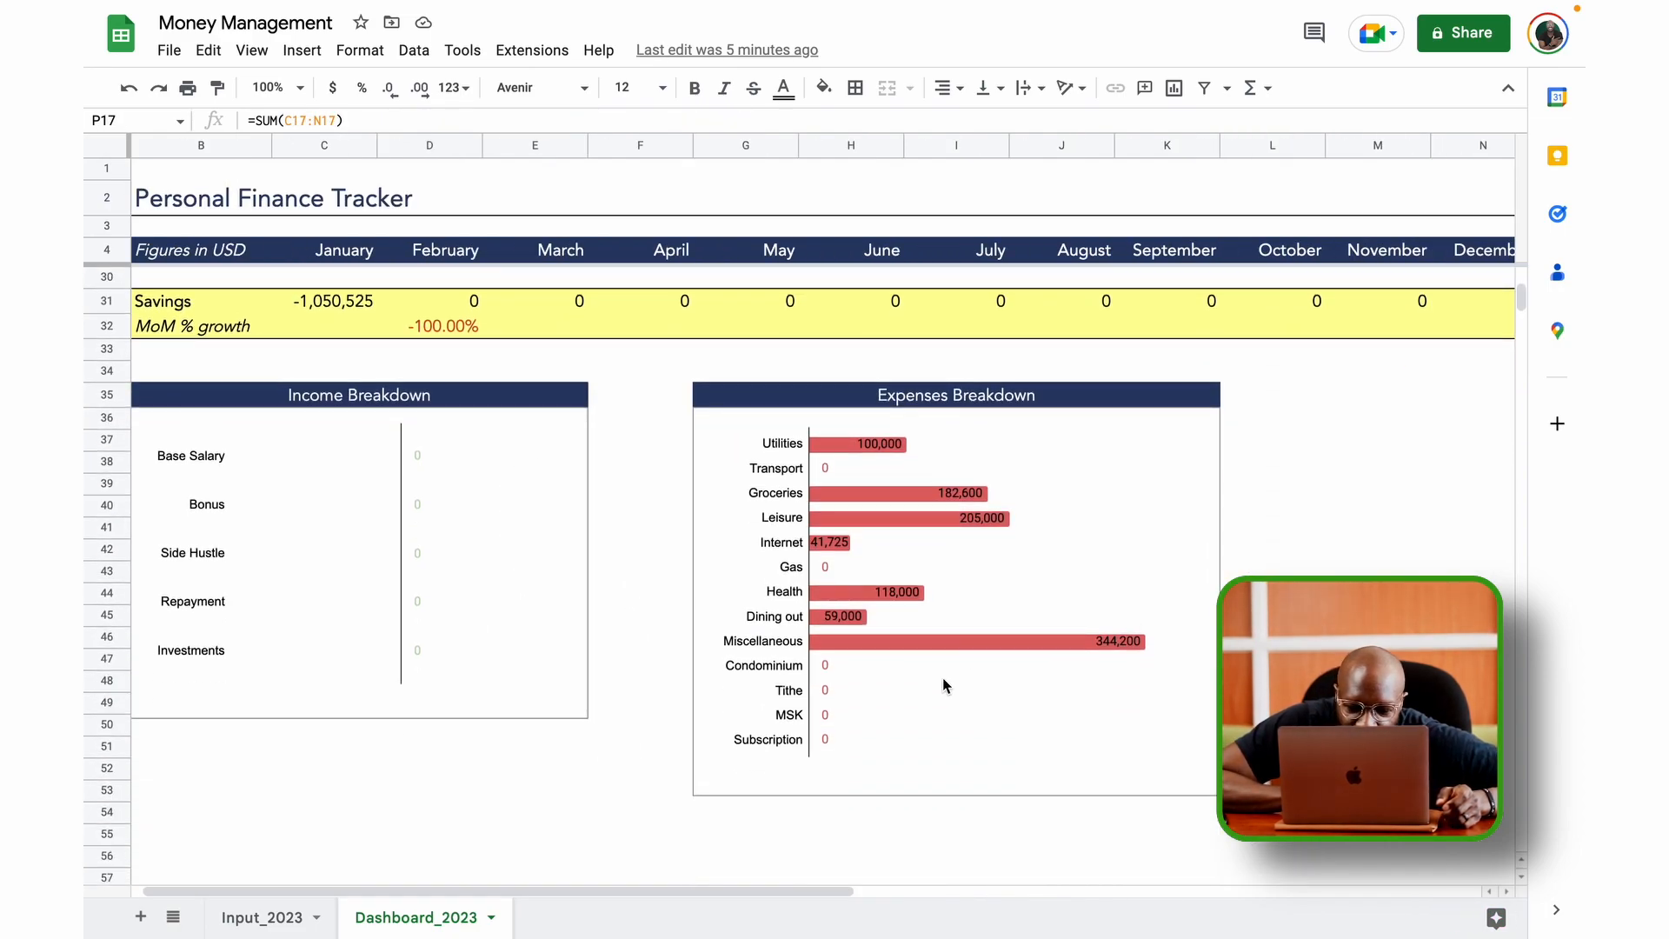
pyautogui.click(946, 686)
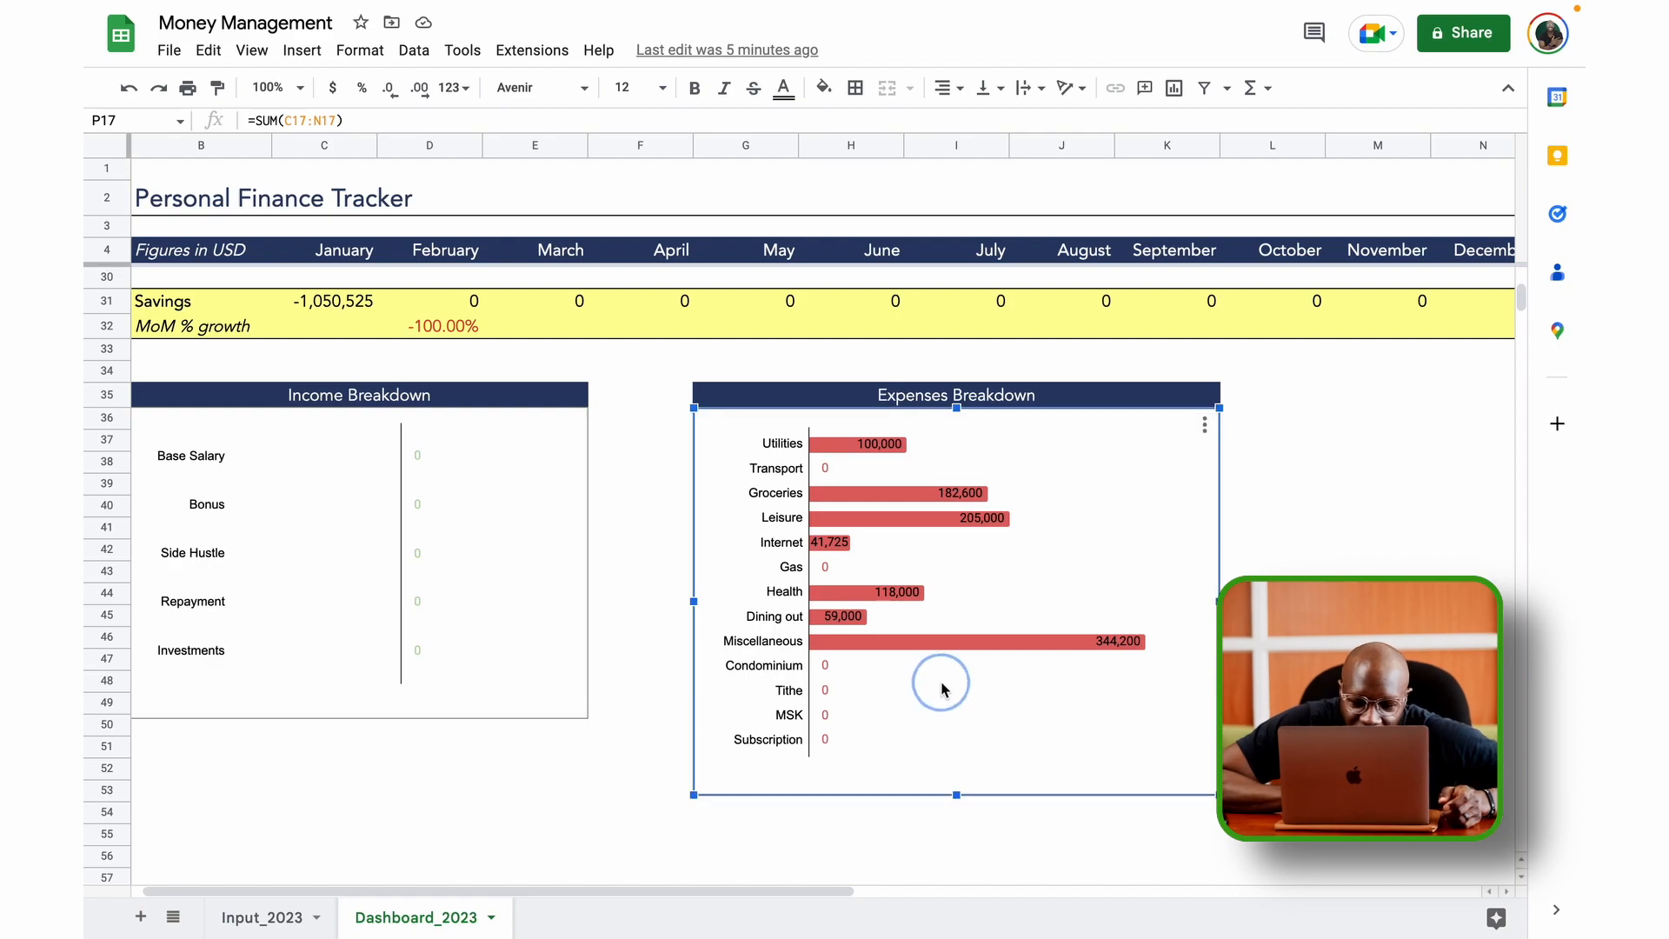
pyautogui.click(294, 696)
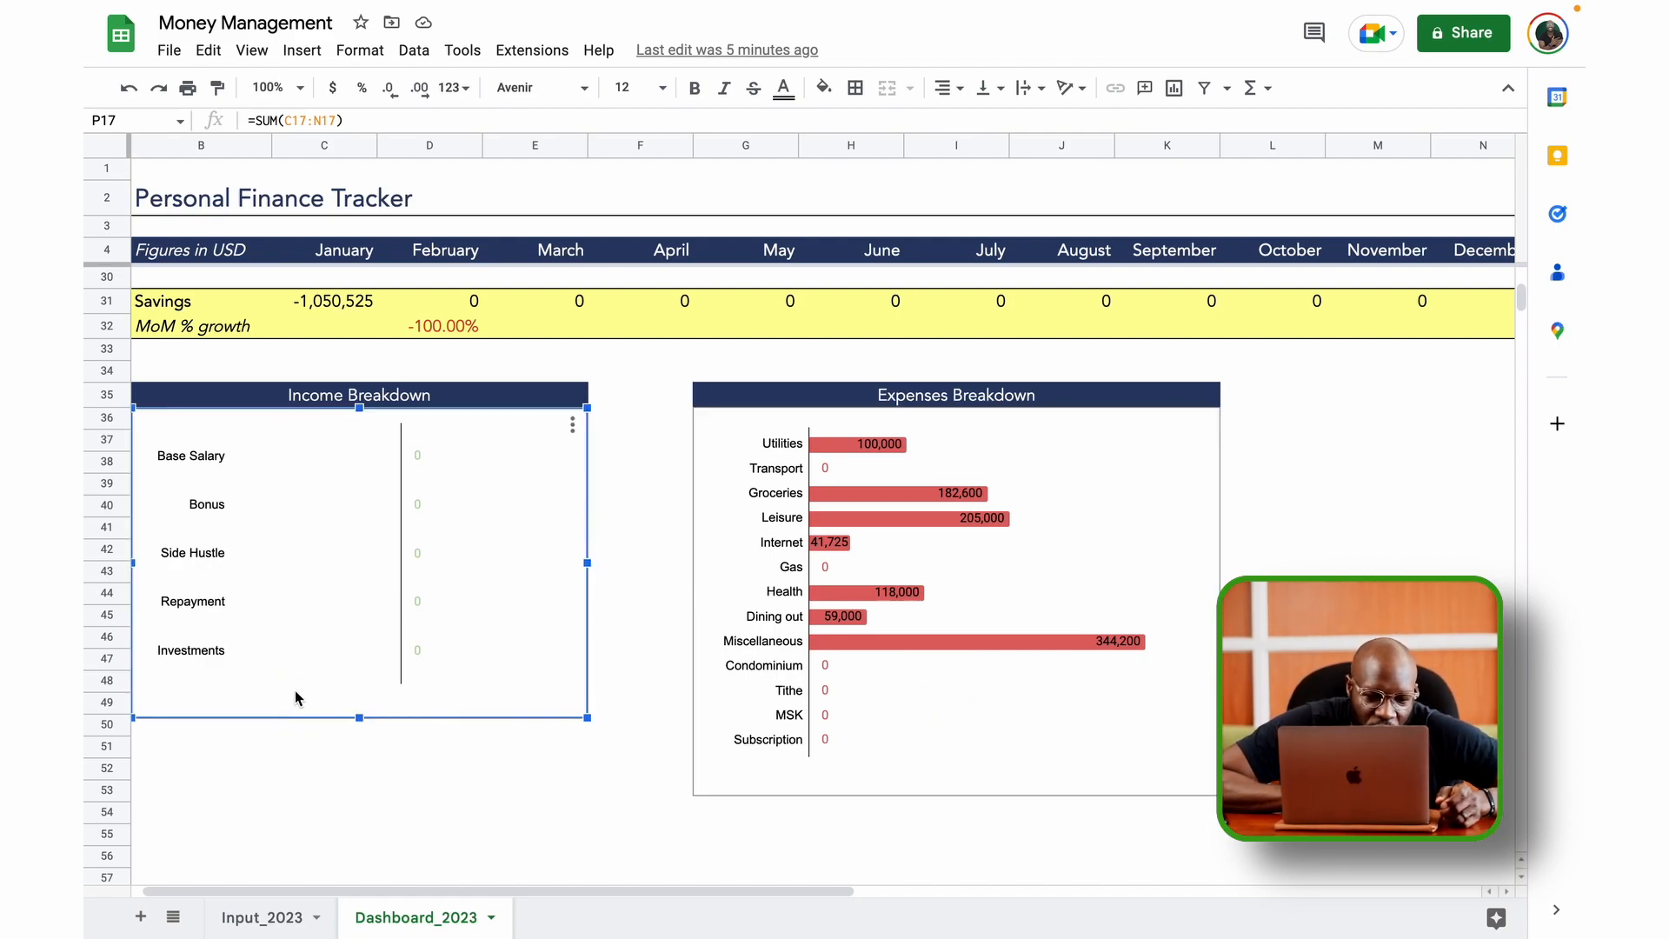
pyautogui.click(729, 436)
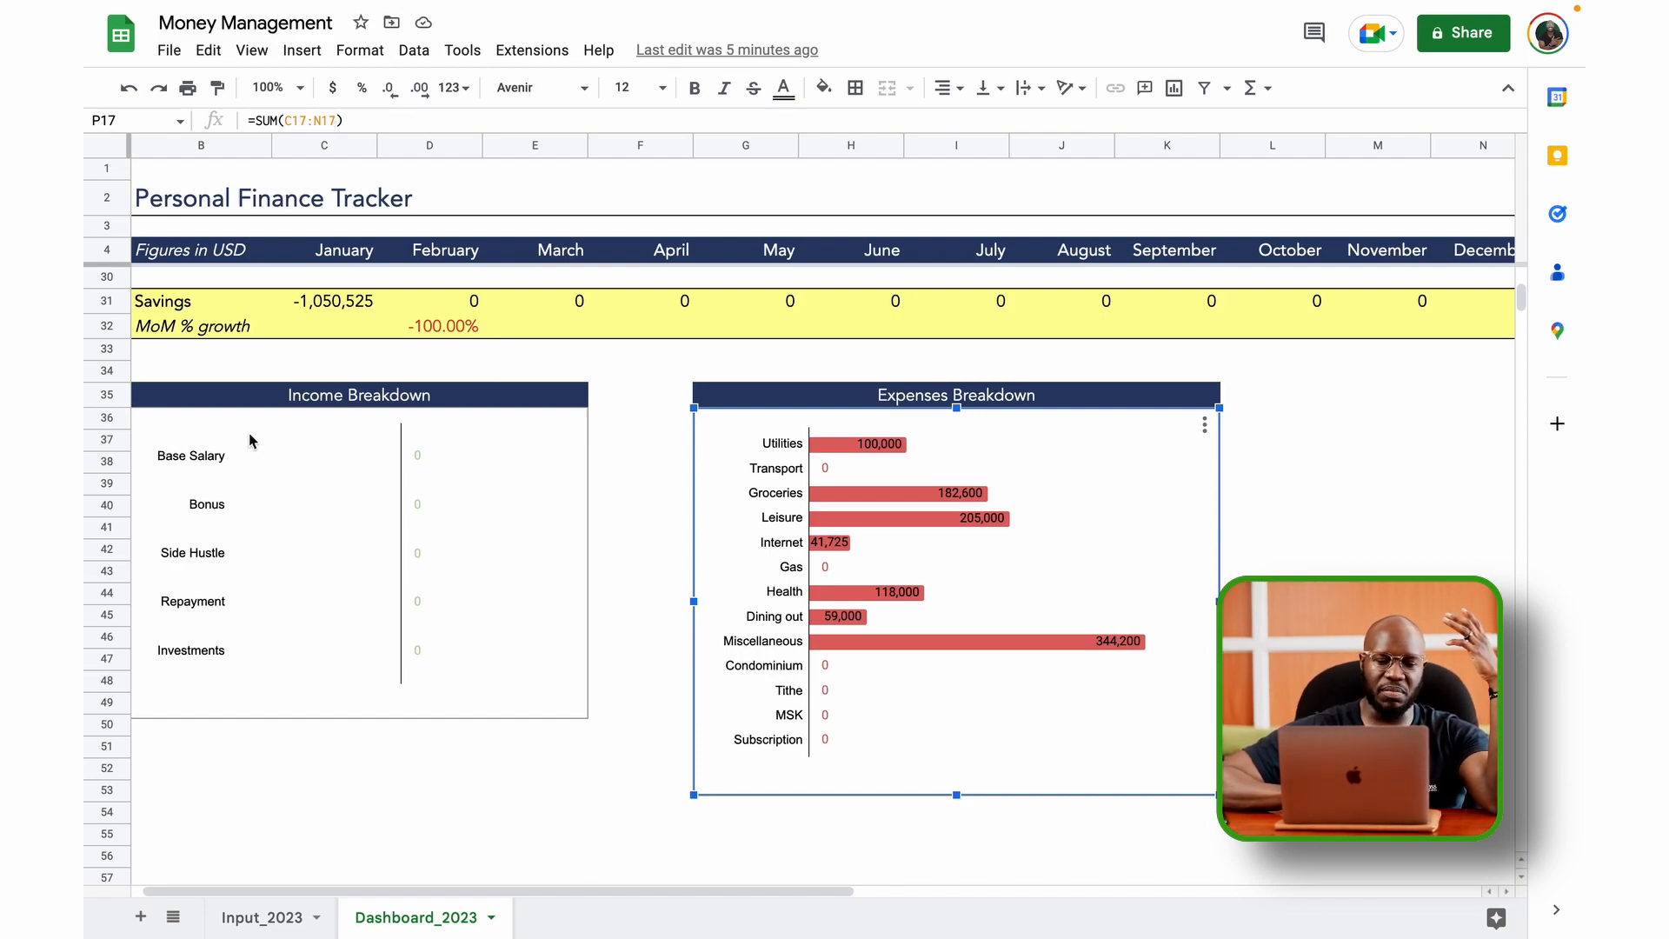
# Select the income categories from Base Salary to Investments, B6:B10, and review them alongside the expense categories.
pyautogui.scroll(8, 250, 441)
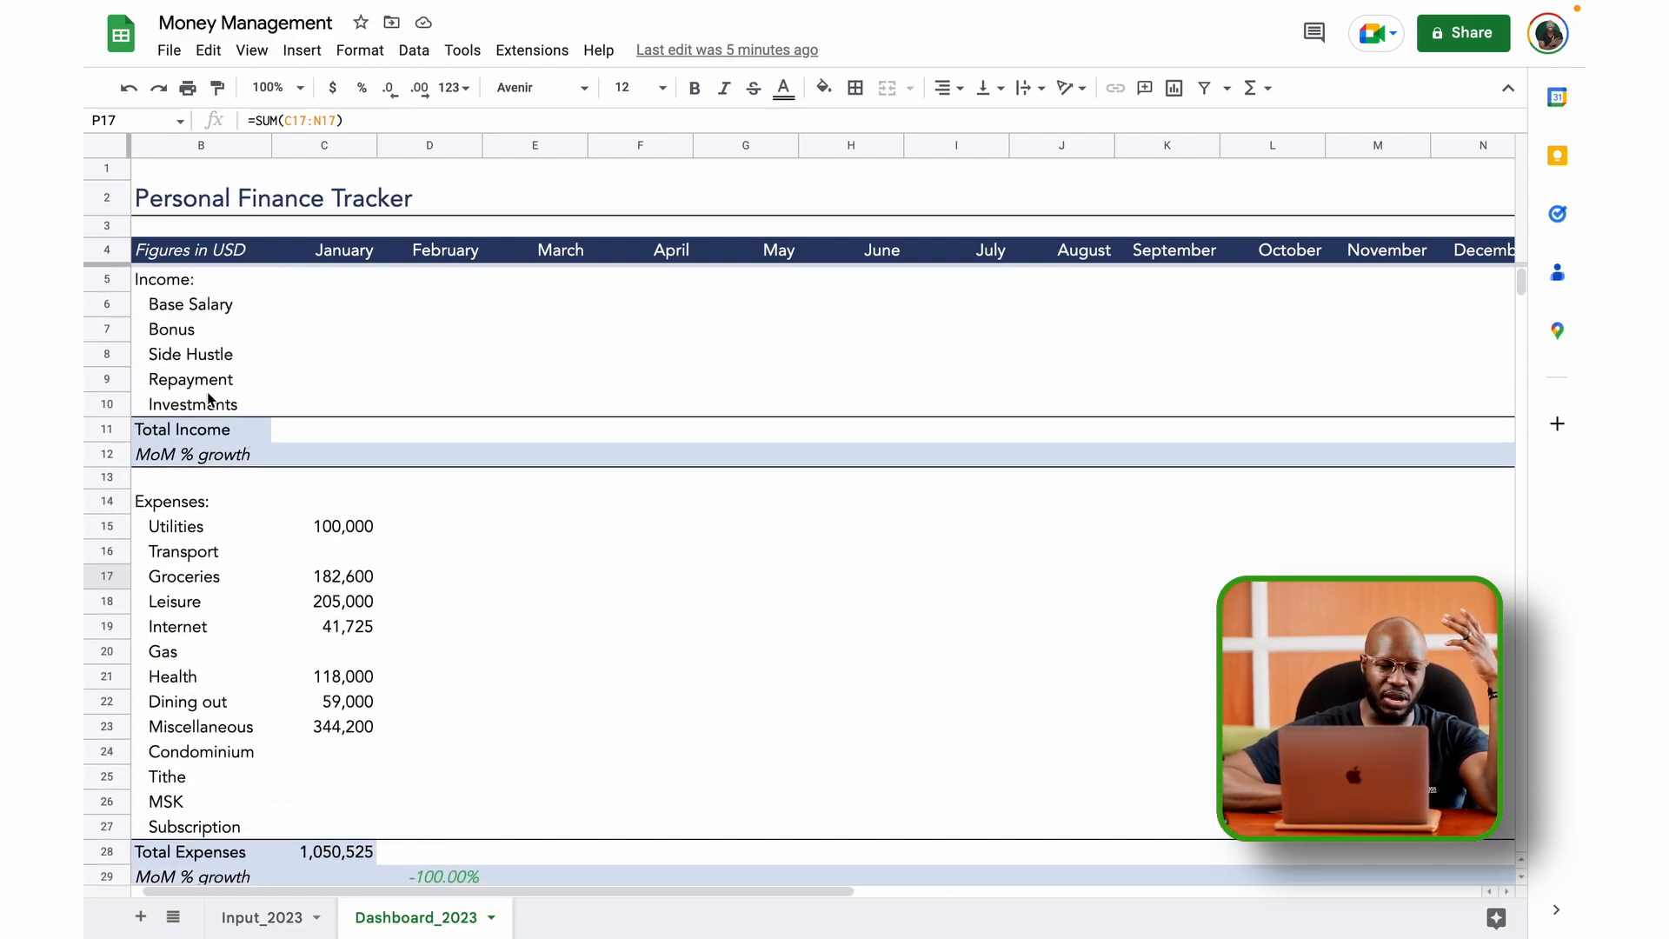
pyautogui.click(177, 311)
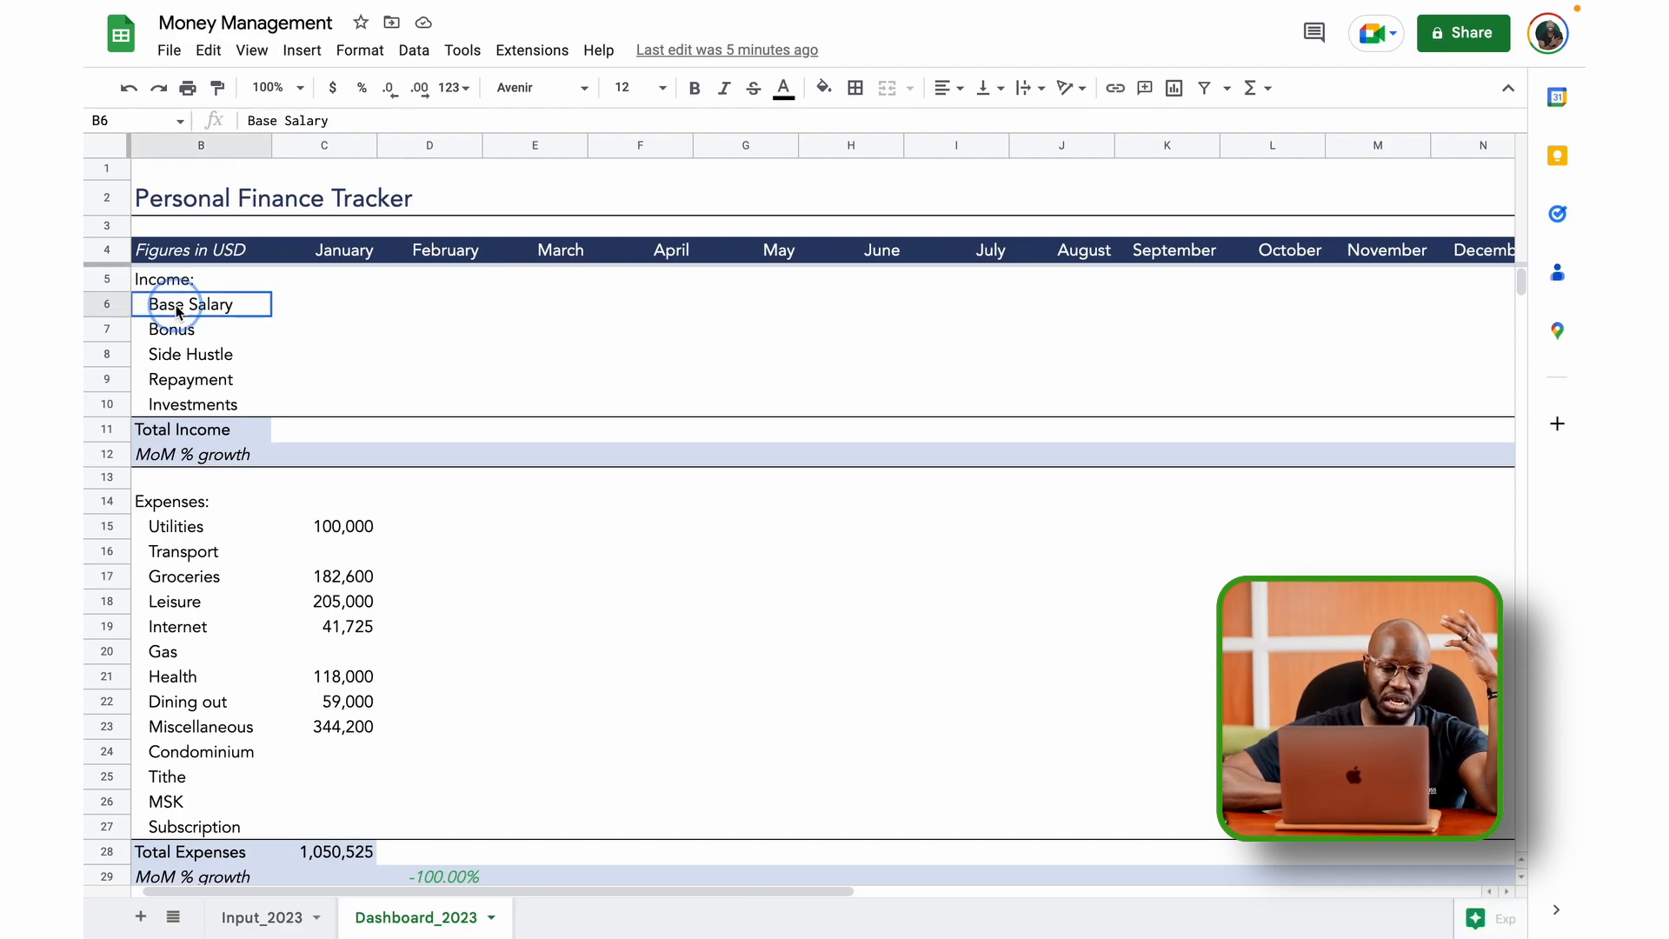
pyautogui.click(177, 317)
pyautogui.moveTo(177, 316); pyautogui.dragTo(178, 408)
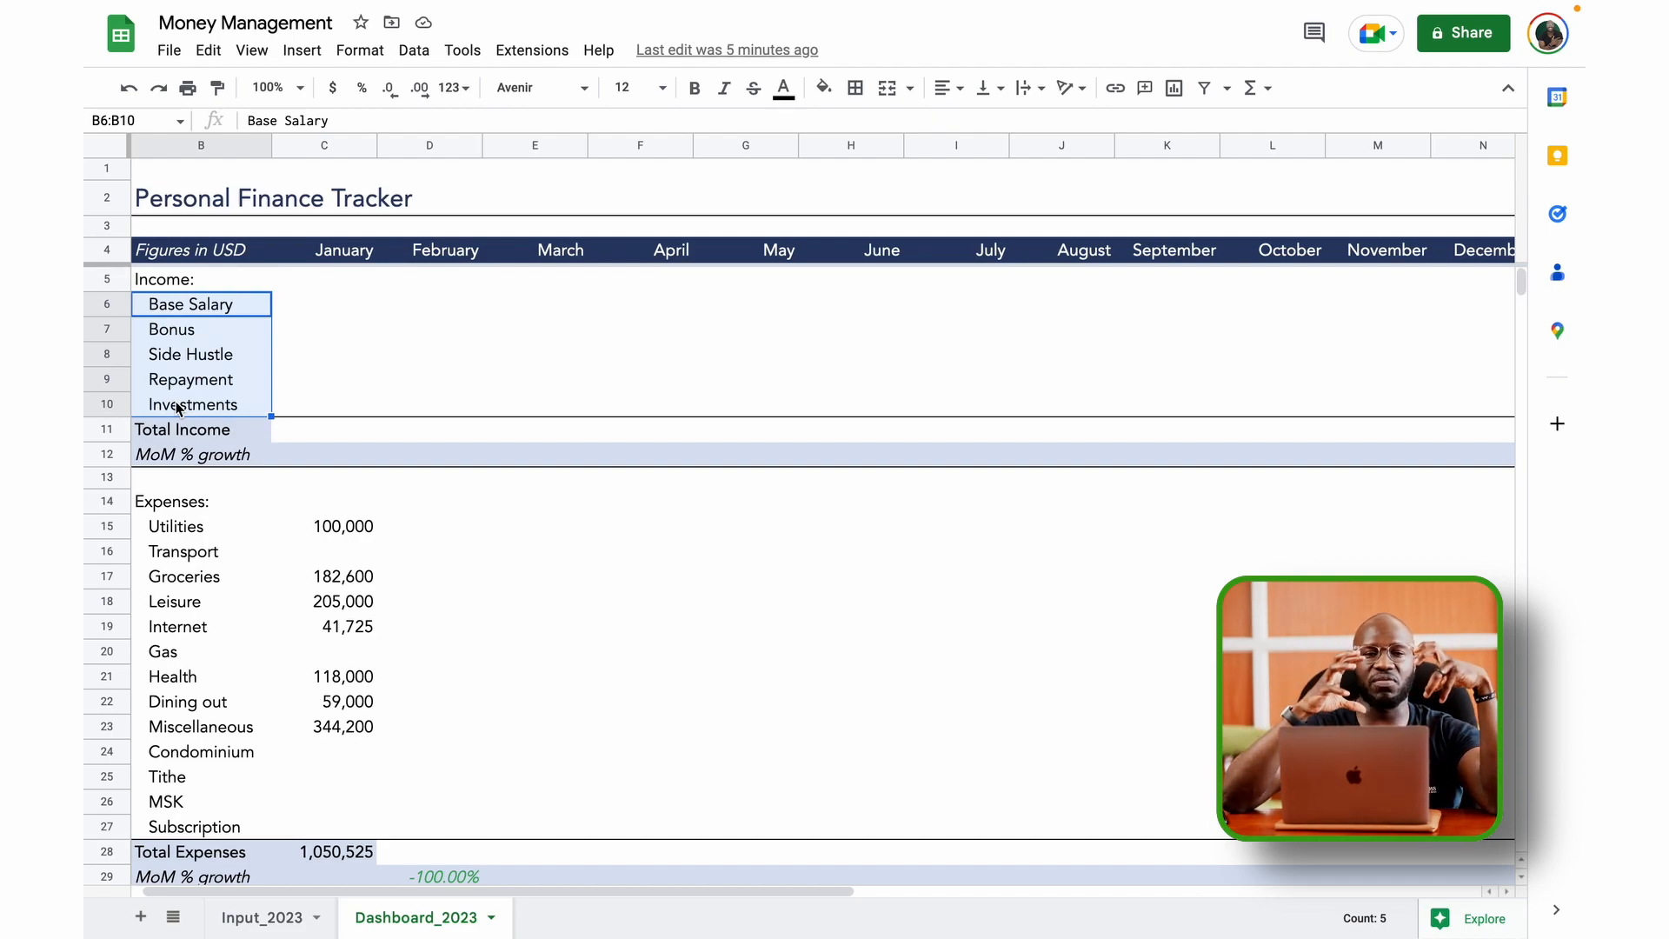
pyautogui.scroll(-1, 534, 589)
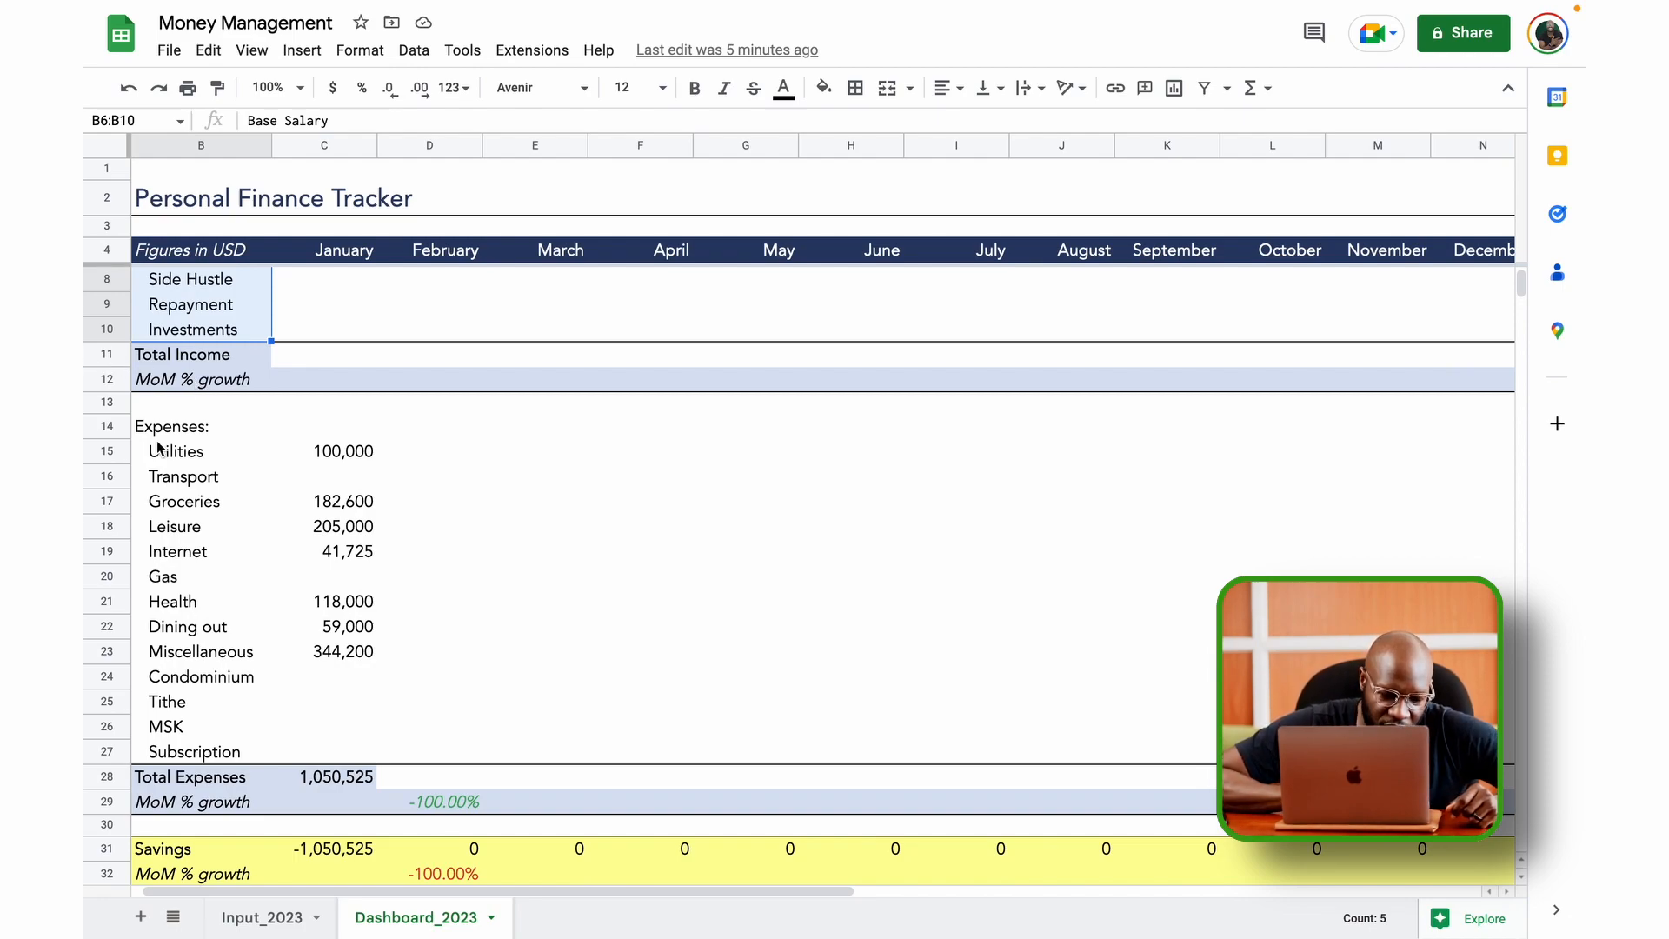
# Insert an empty row above the dashboard's Total Expenses row for a new expense category.
pyautogui.scroll(-1, 269, 638)
pyautogui.scroll(4, 268, 637)
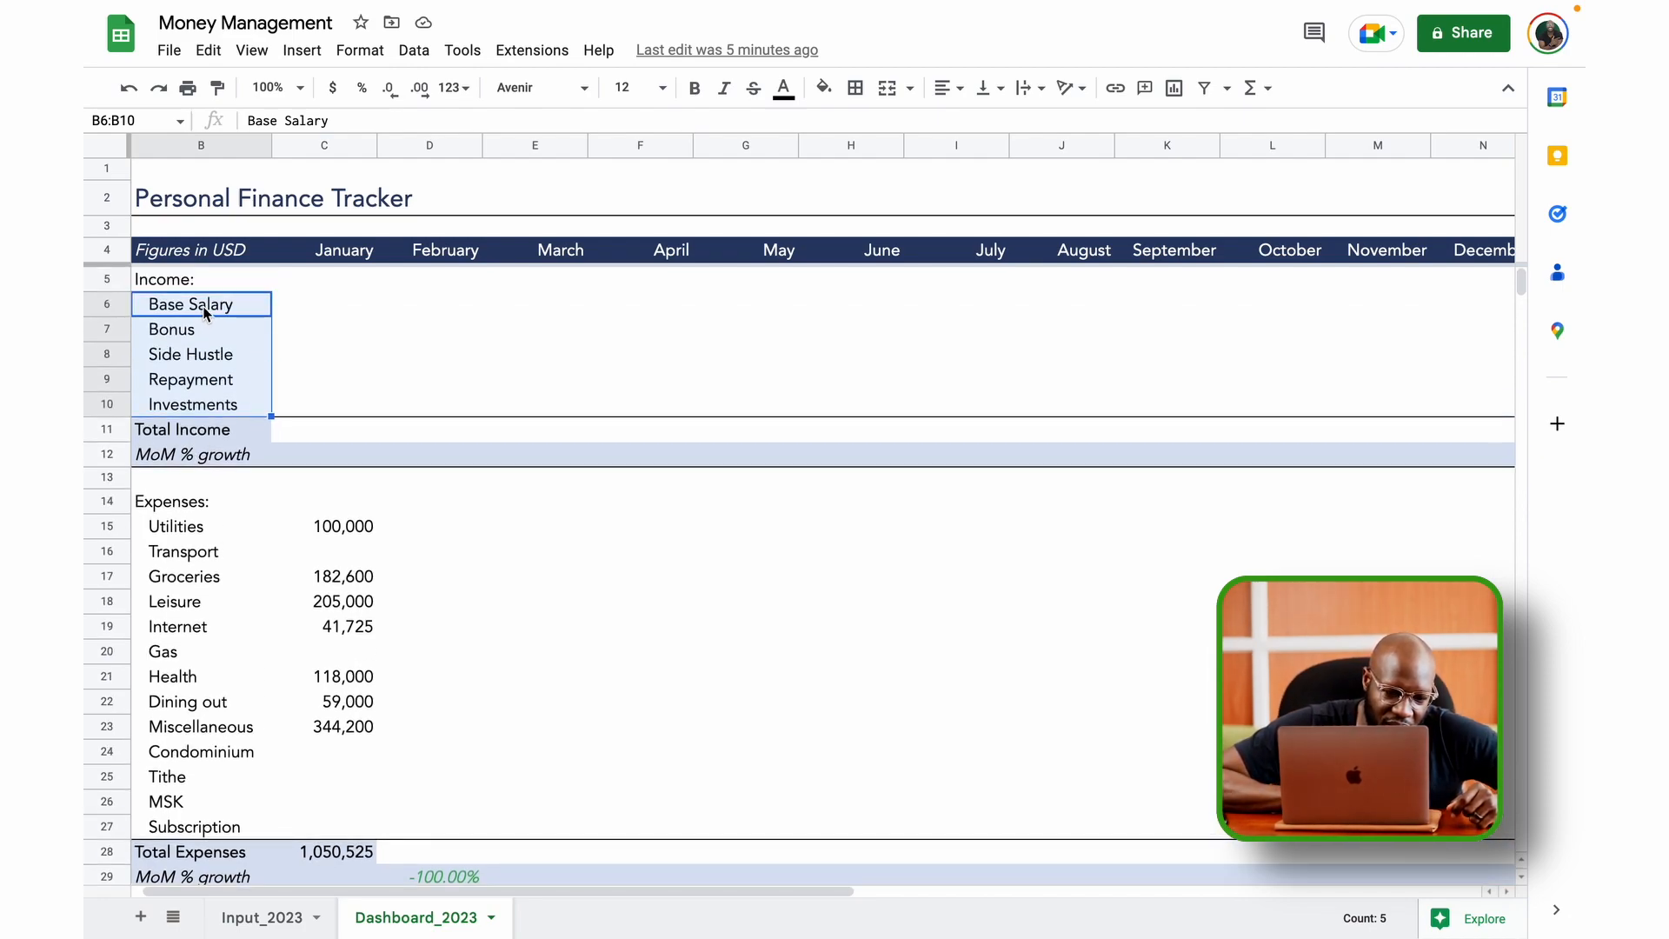
pyautogui.scroll(-2, 164, 804)
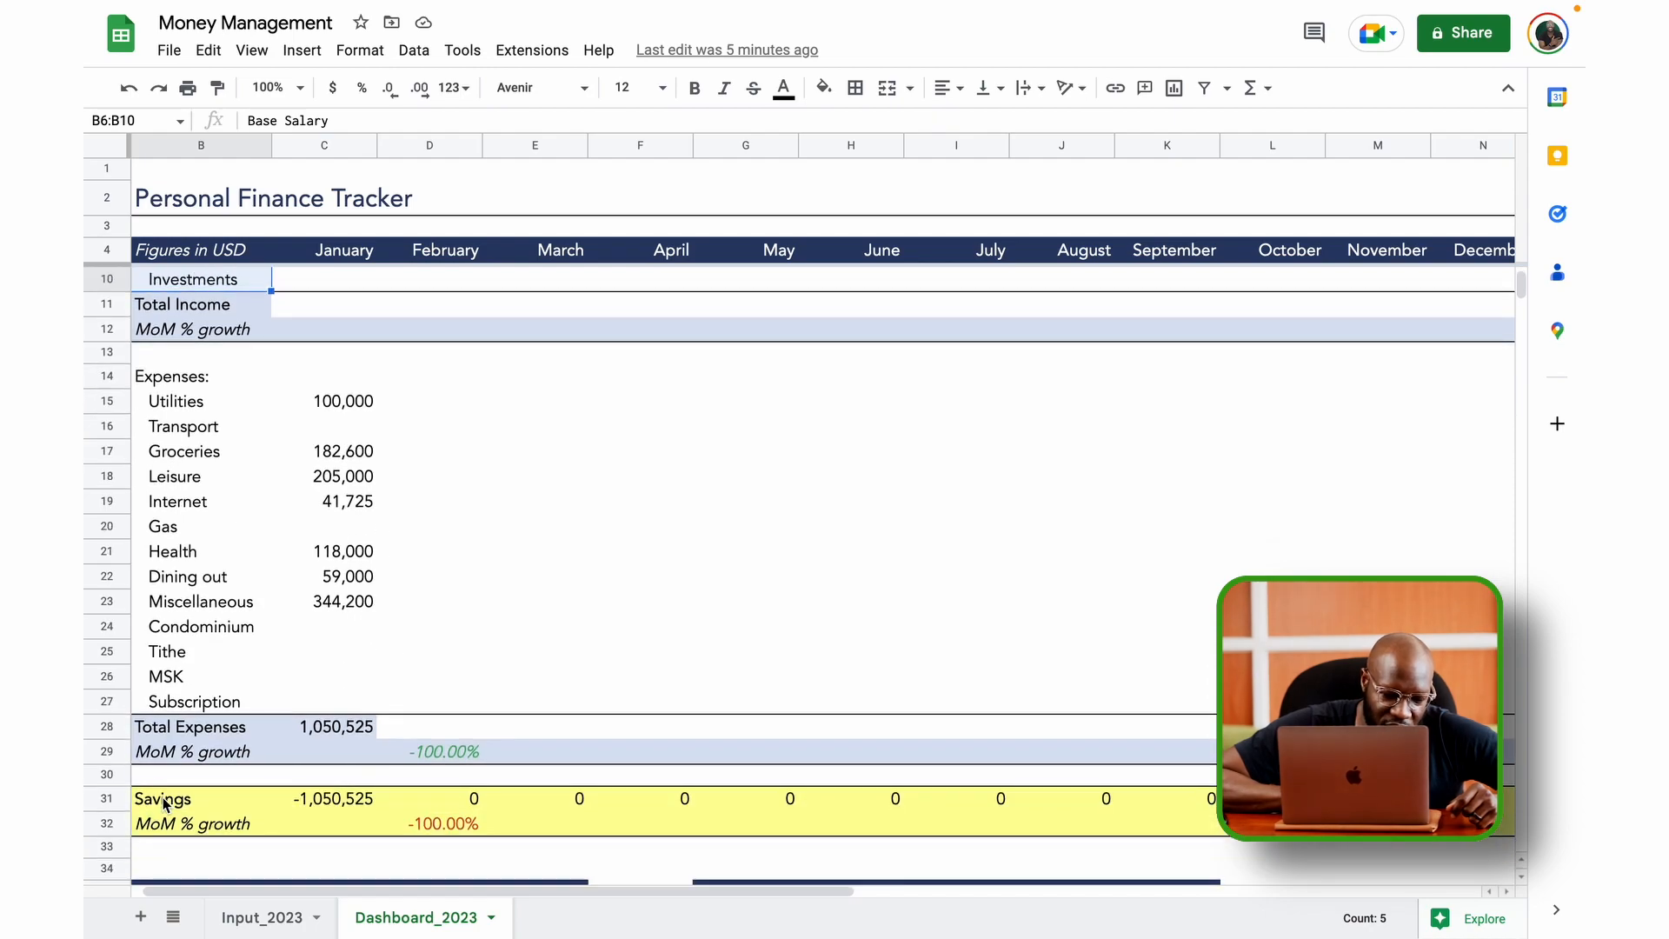
pyautogui.click(106, 703)
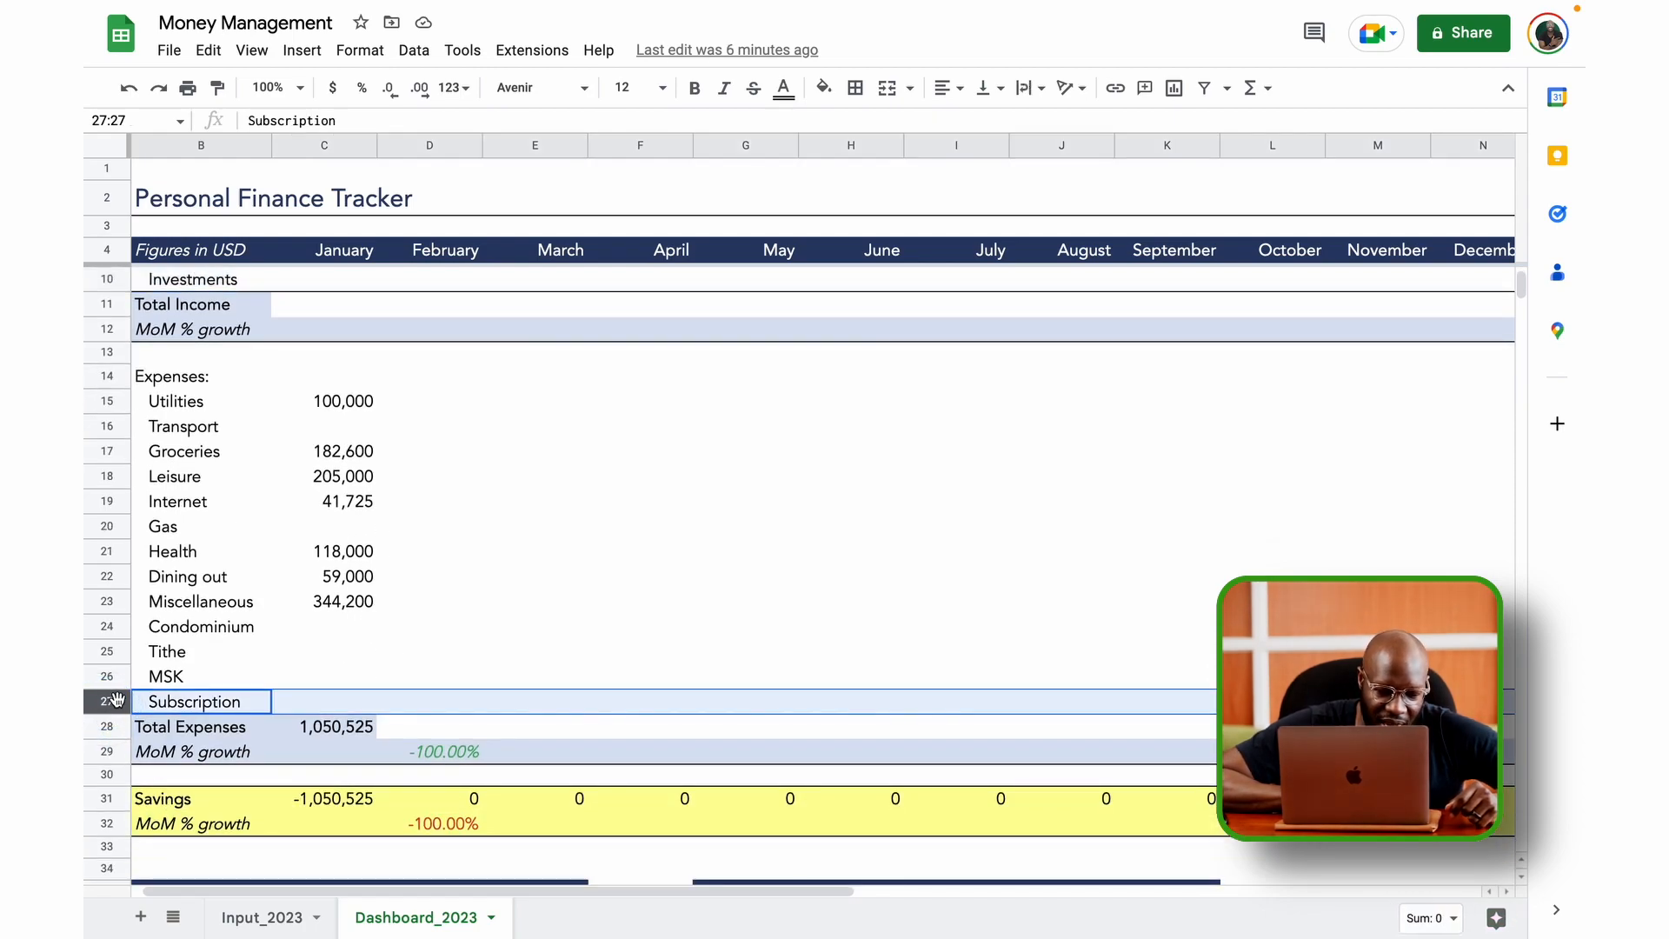
pyautogui.click(107, 725)
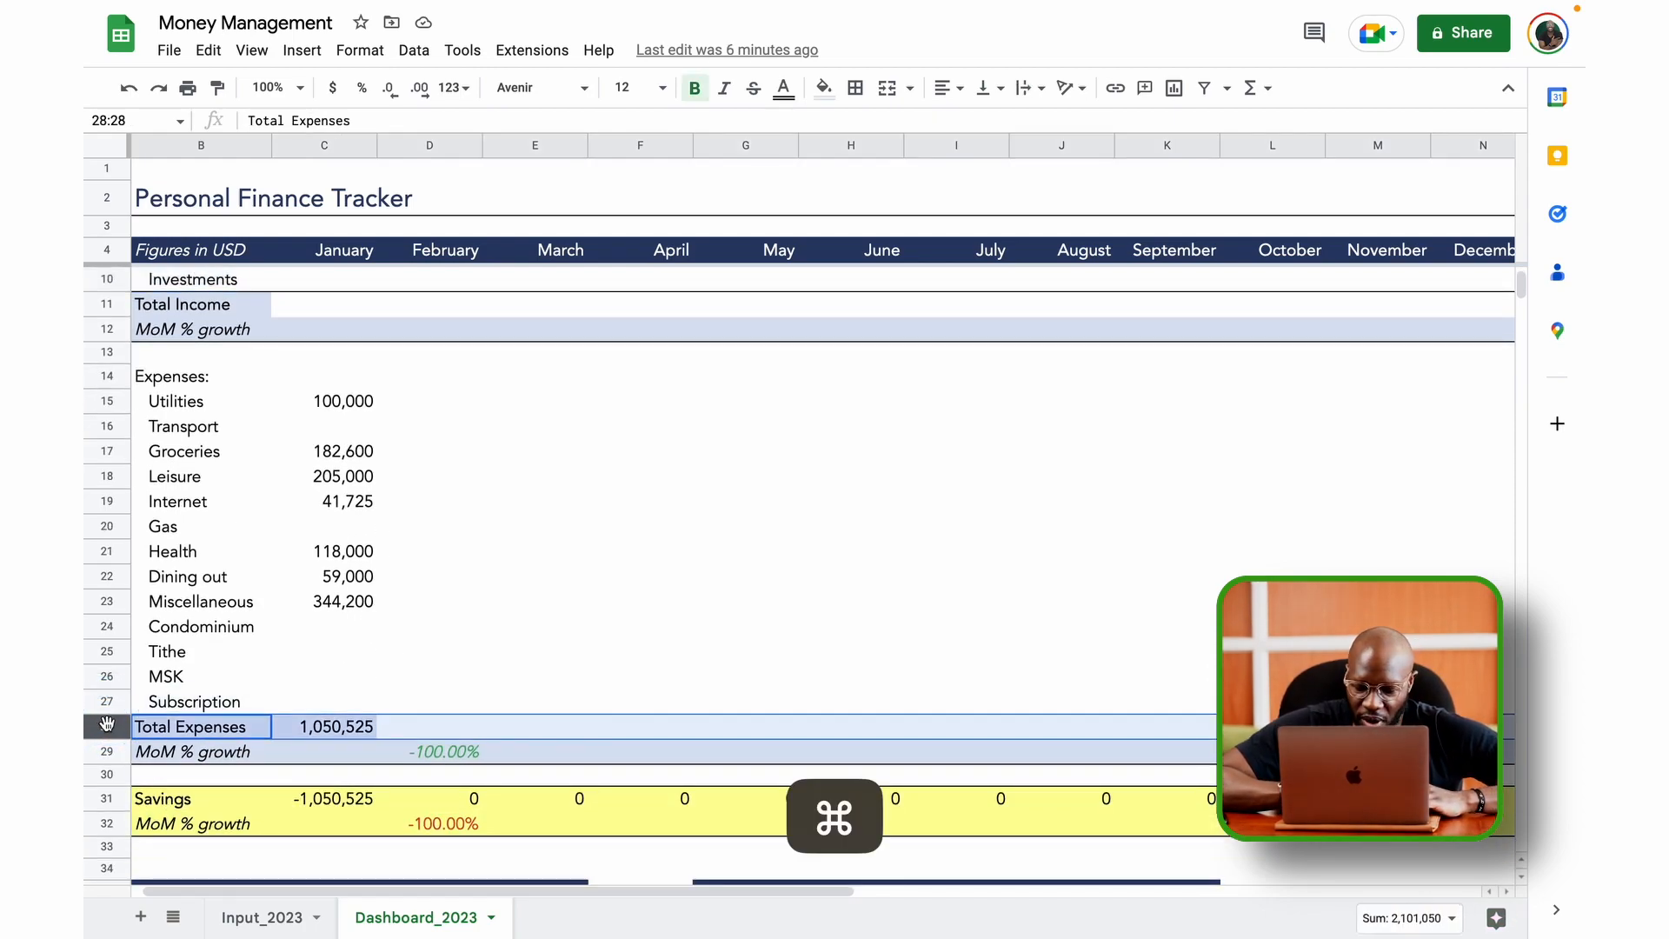
pyautogui.press('super+equal')
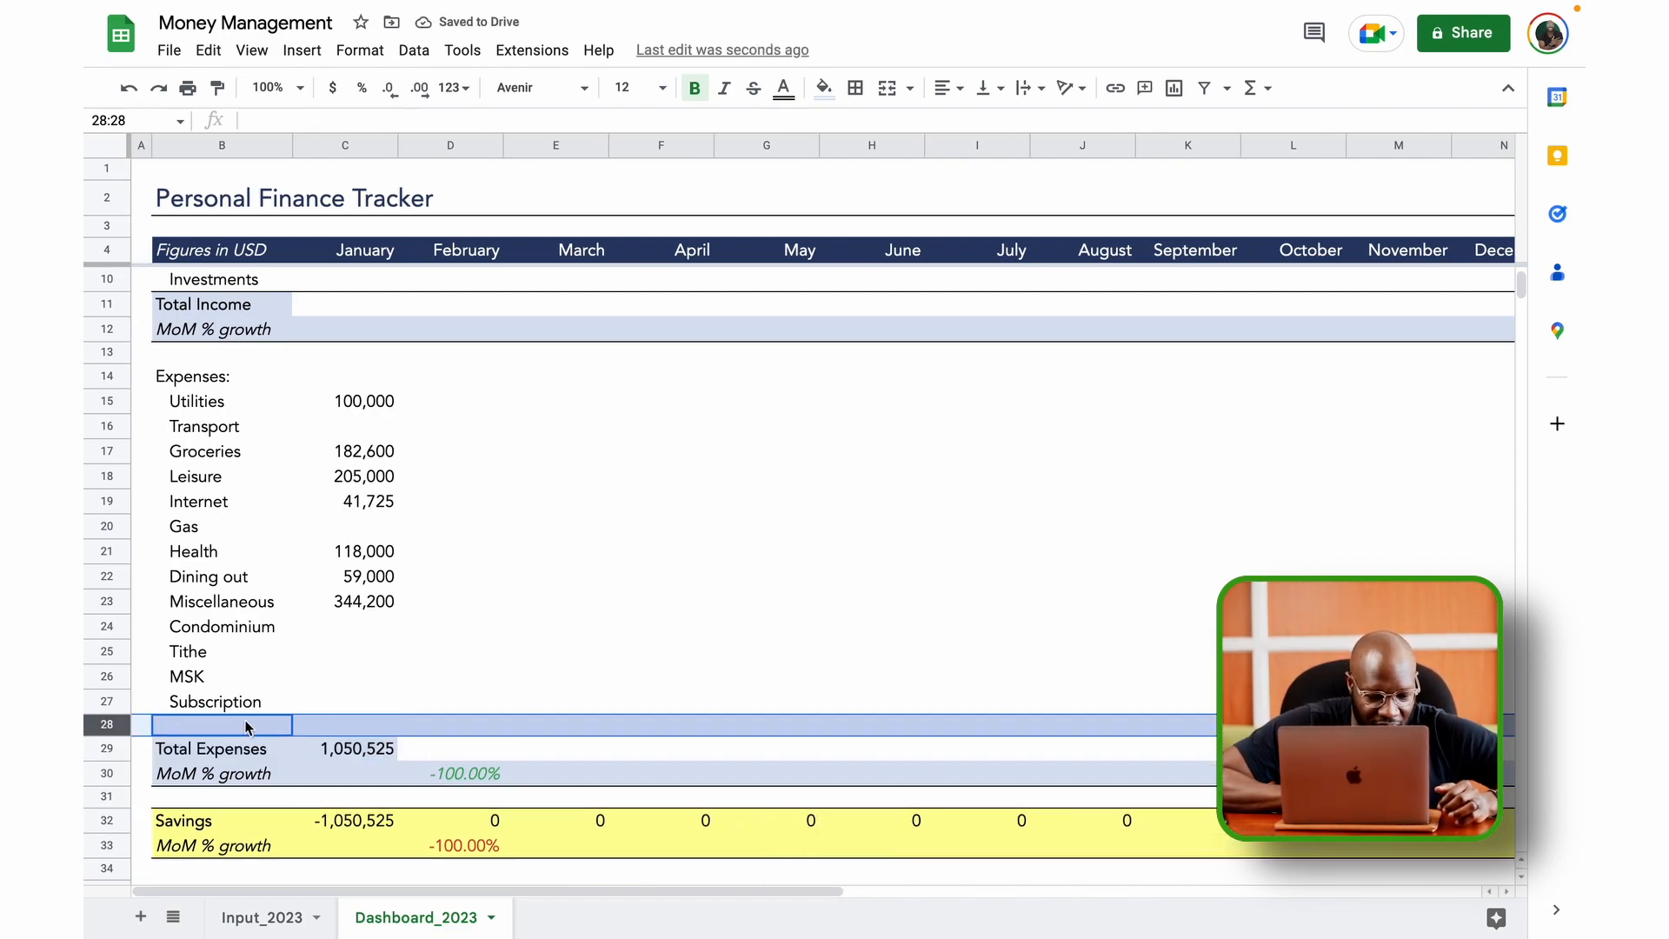
# Inspect the SUMIFS formula in the January Subscription cell C27 and compare it with the empty cell C28 below.
pyautogui.click(346, 706)
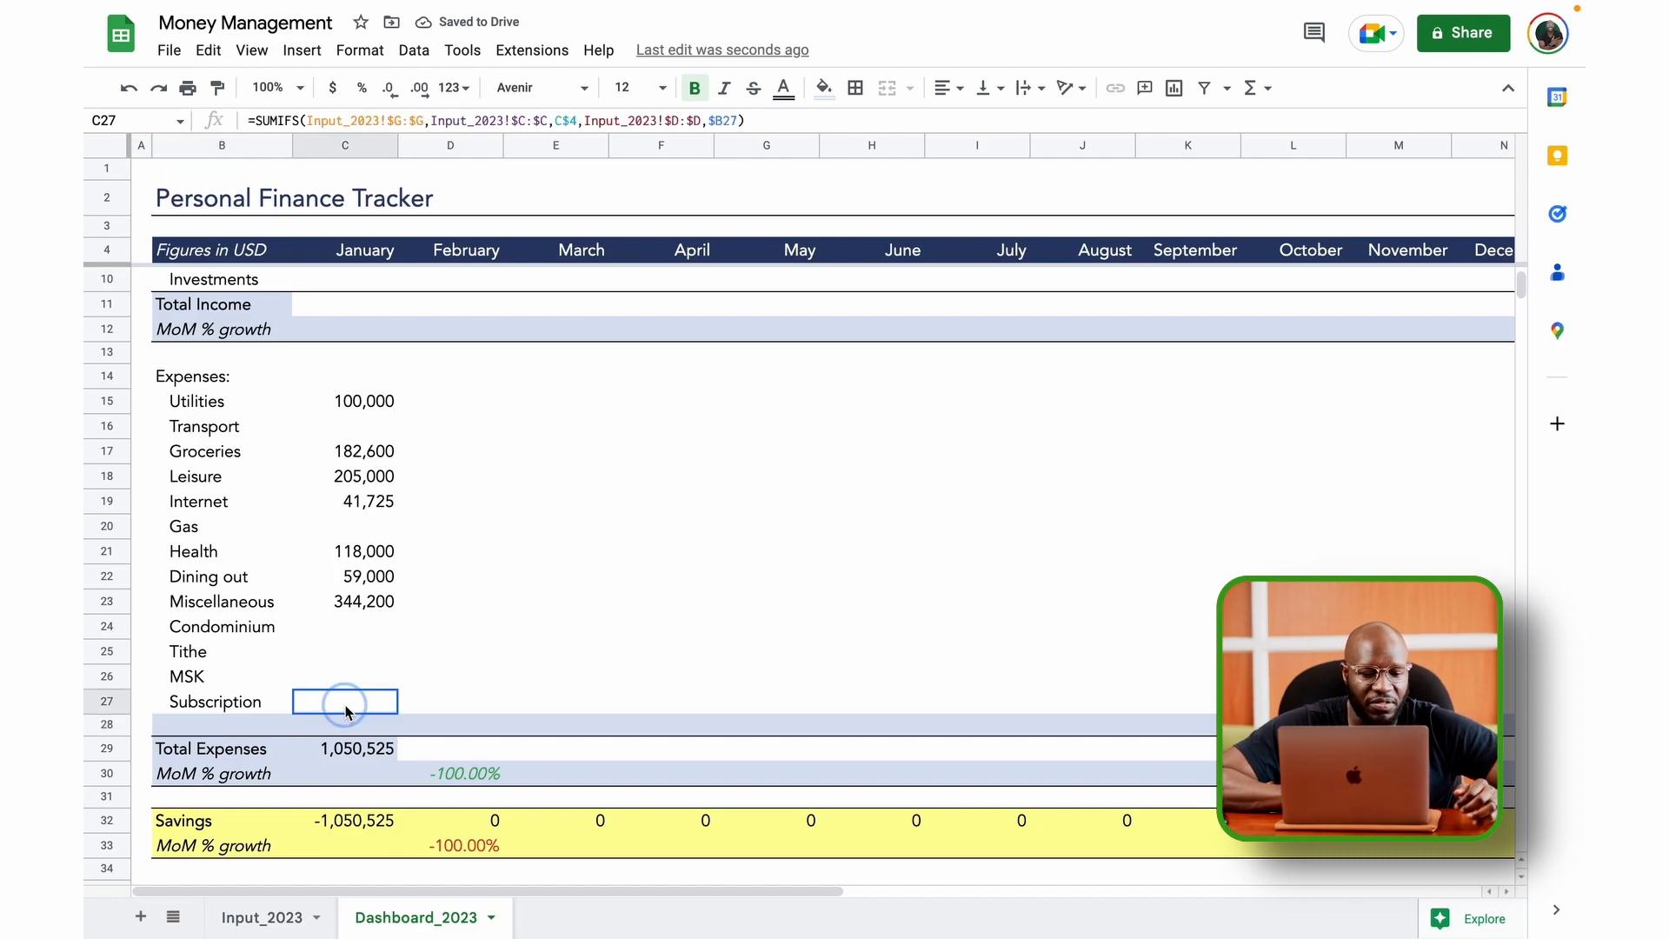
pyautogui.click(349, 726)
pyautogui.click(351, 706)
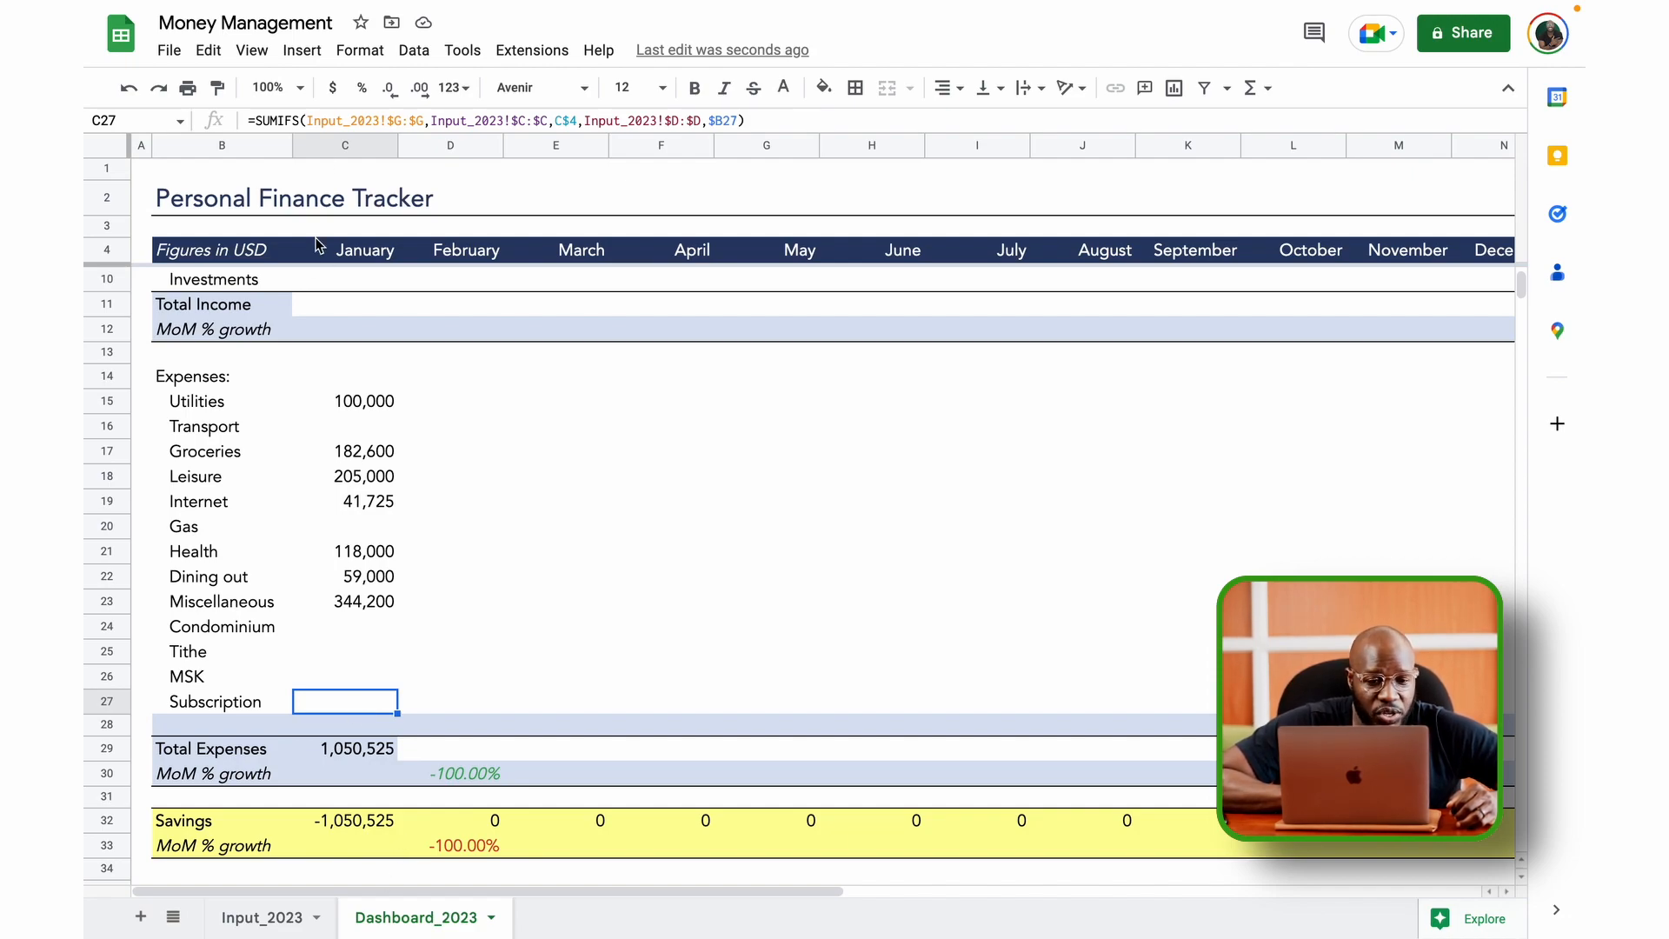
# Unhide the Validation Lists sheet and select A20, the first empty cell under its Categories list.
pyautogui.click(249, 52)
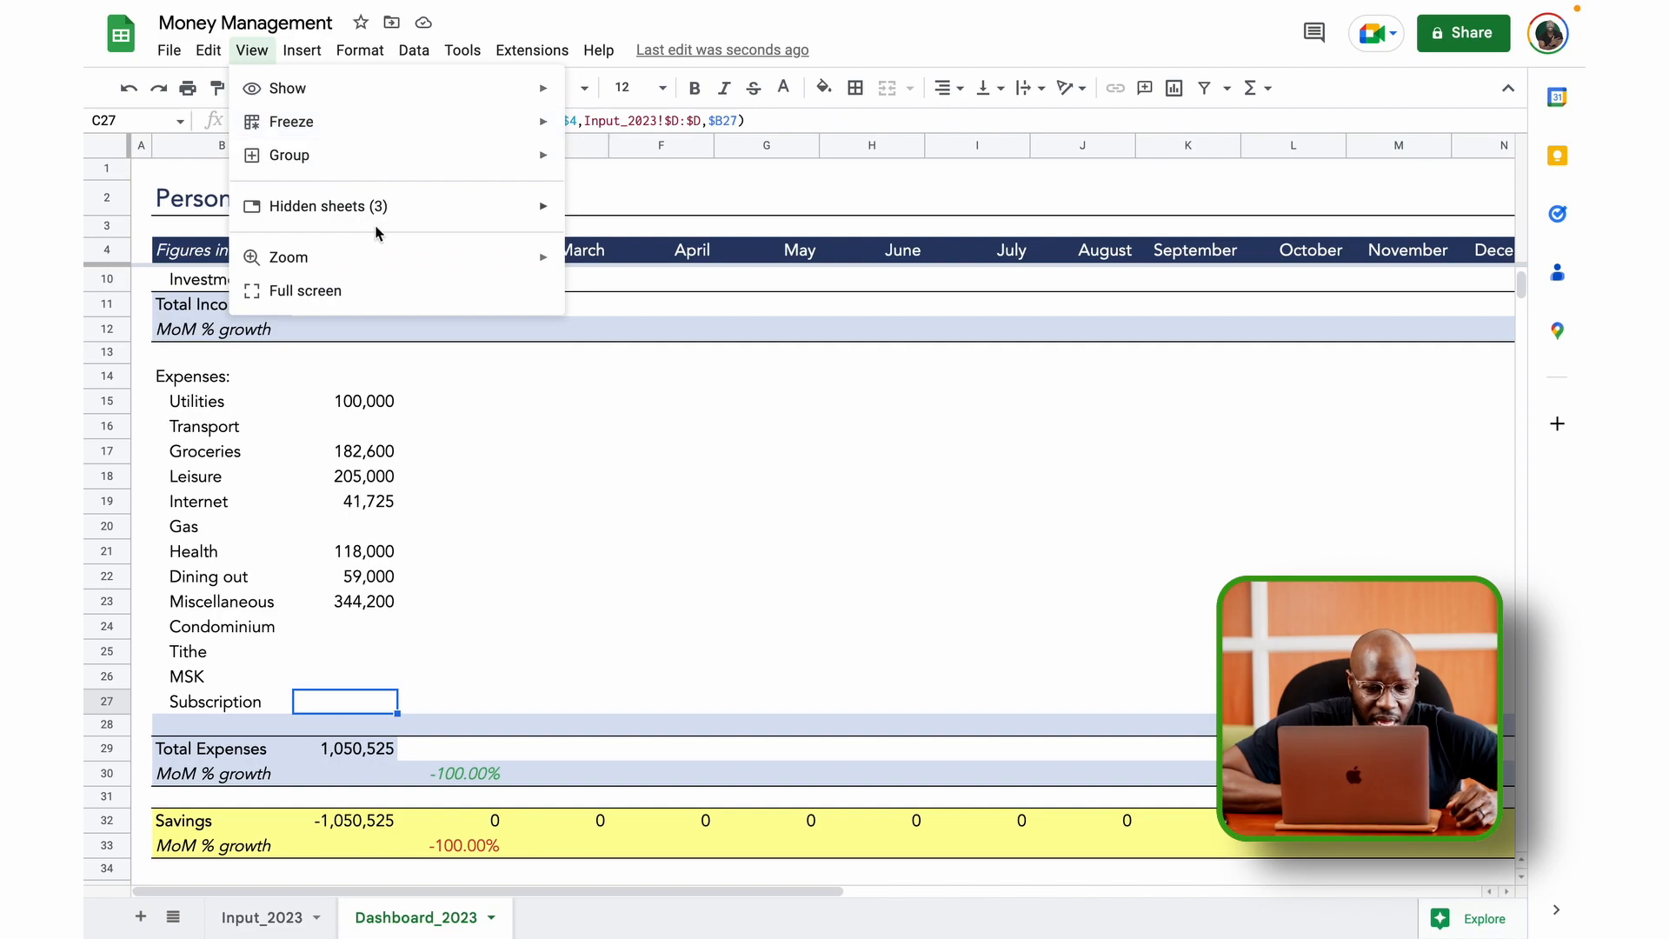
pyautogui.moveTo(406, 212)
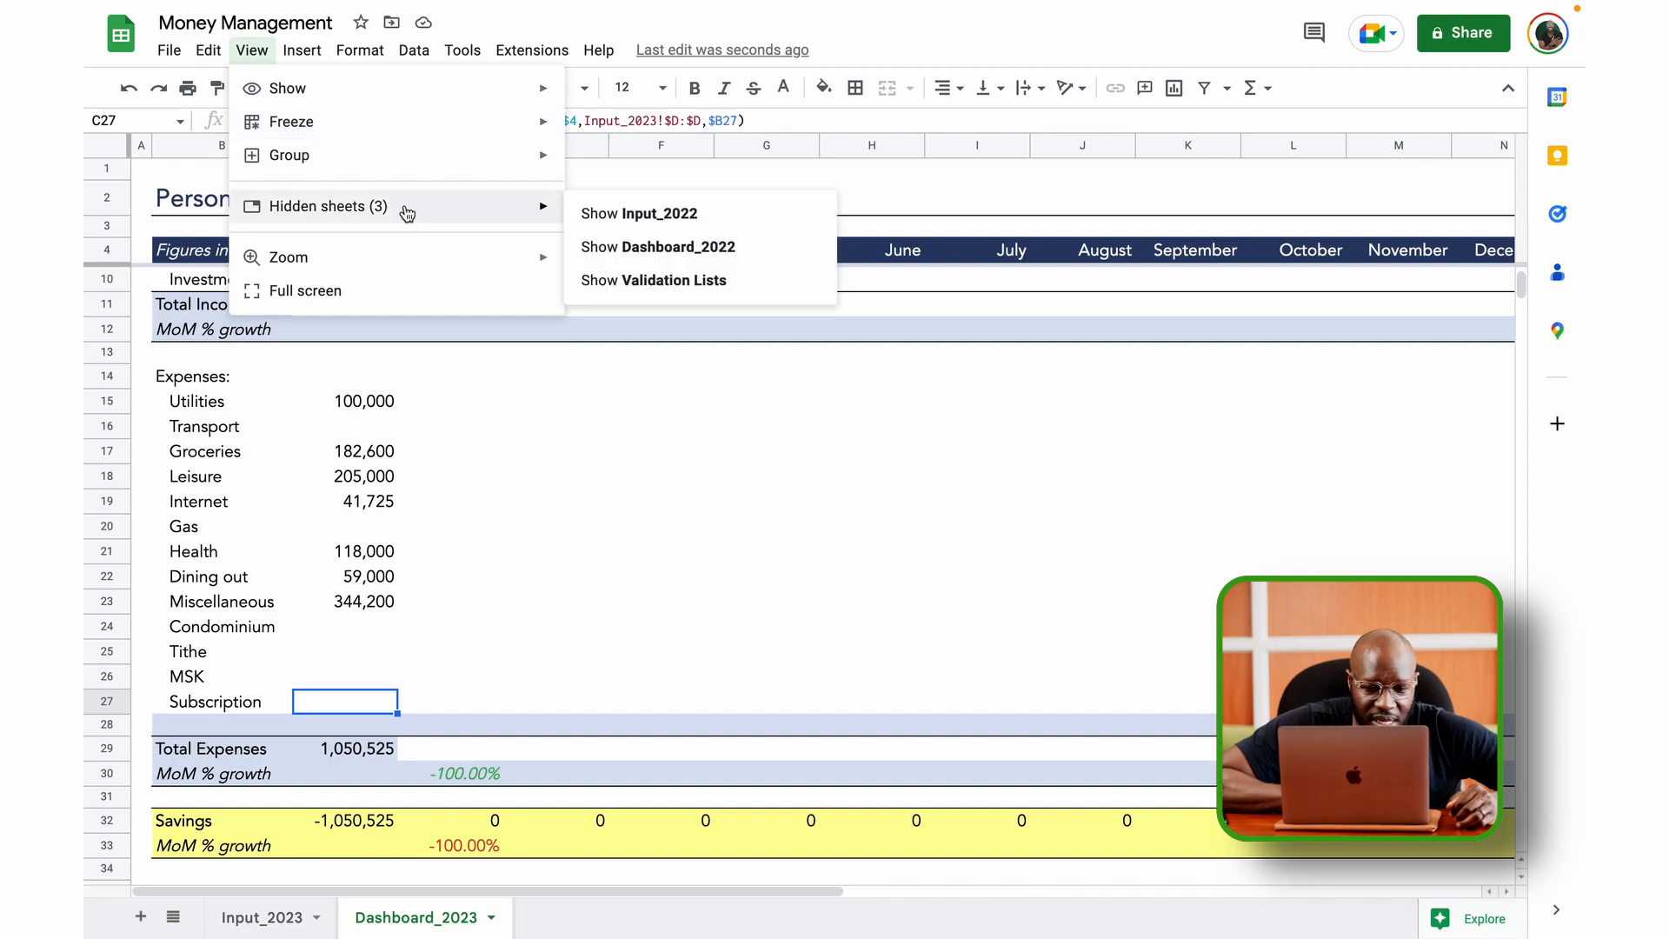
pyautogui.click(659, 280)
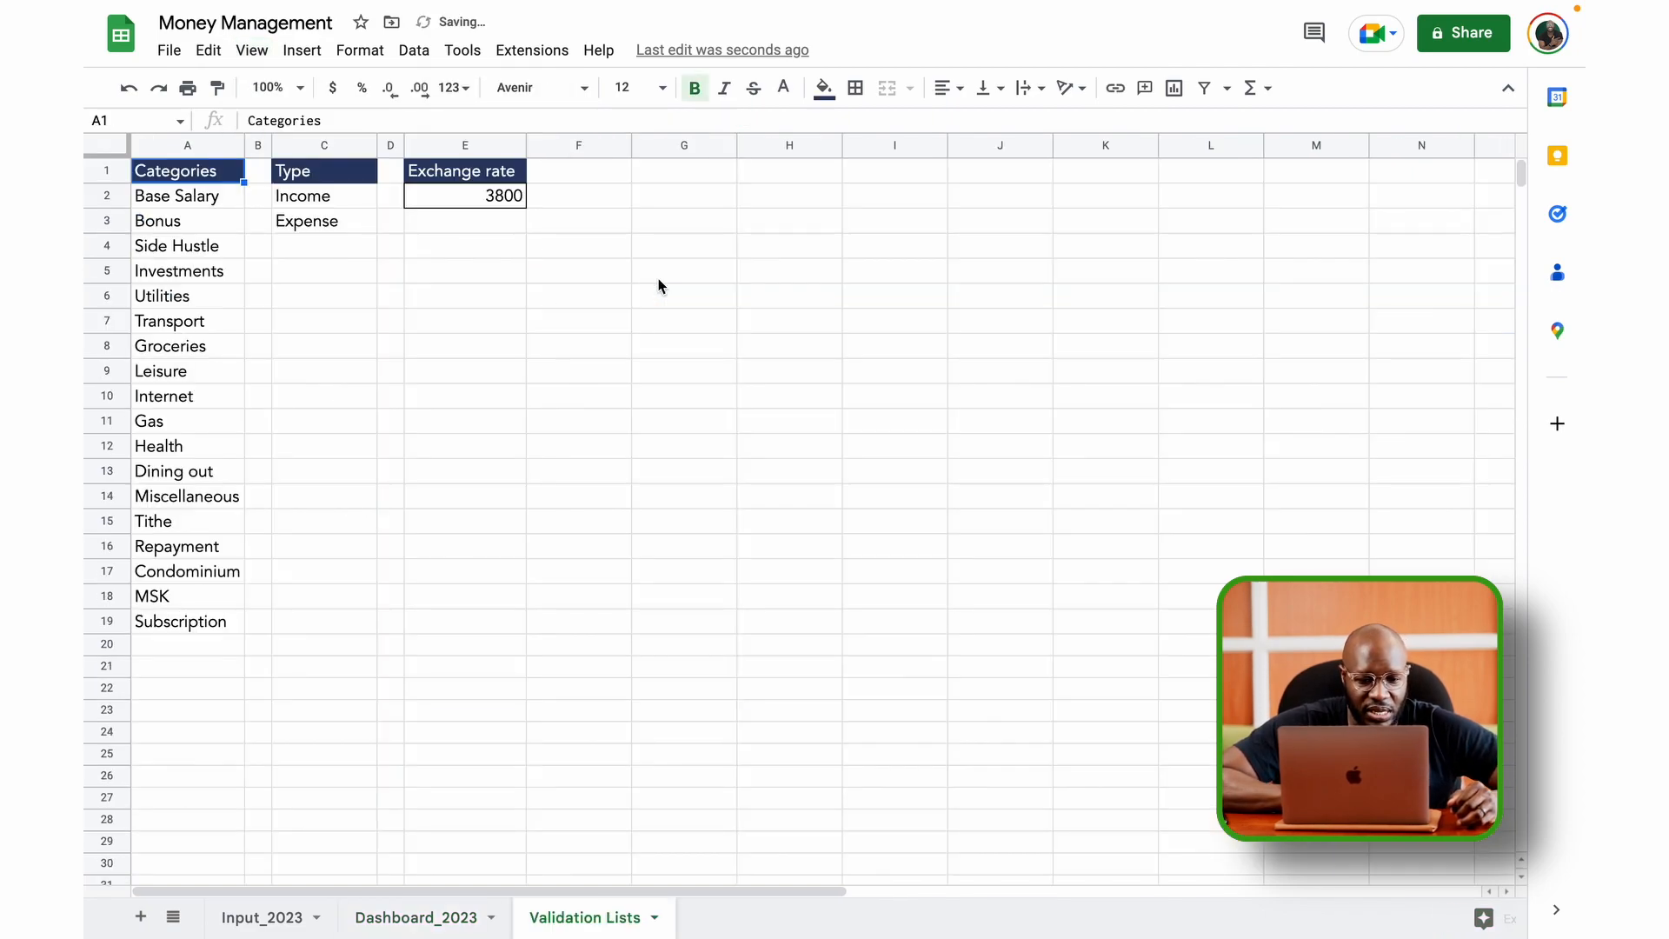
pyautogui.click(179, 645)
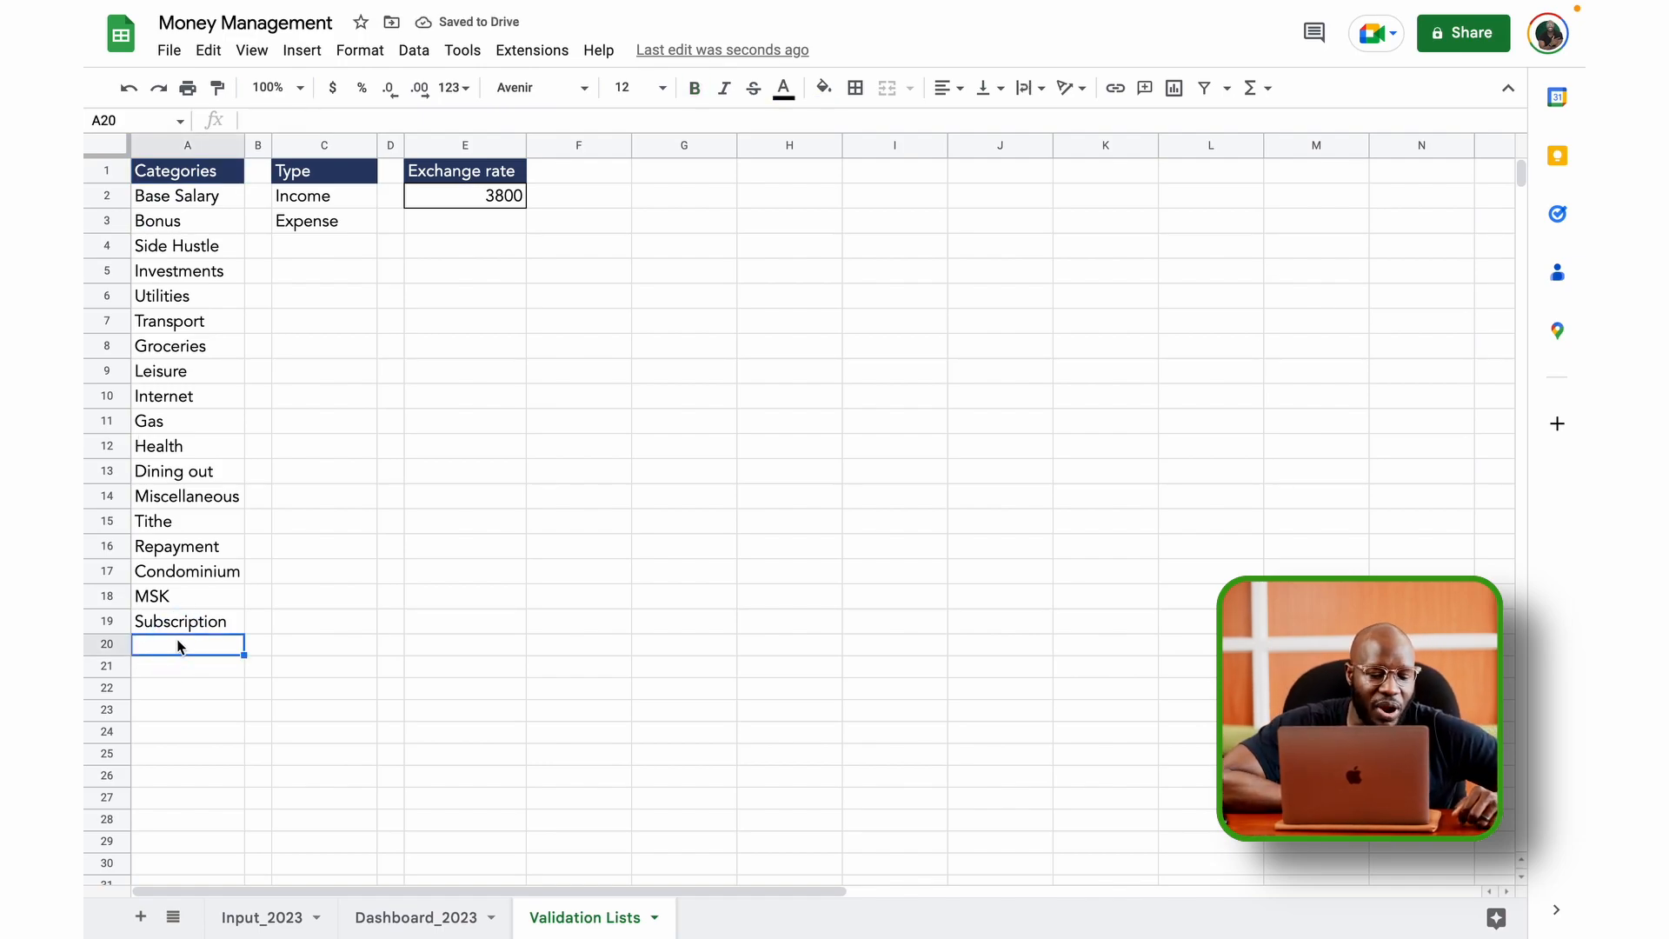
# Review the category options offered in cell D13 of the Input_2023 sheet, down to Subscription, without changing the choice.
pyautogui.click(247, 915)
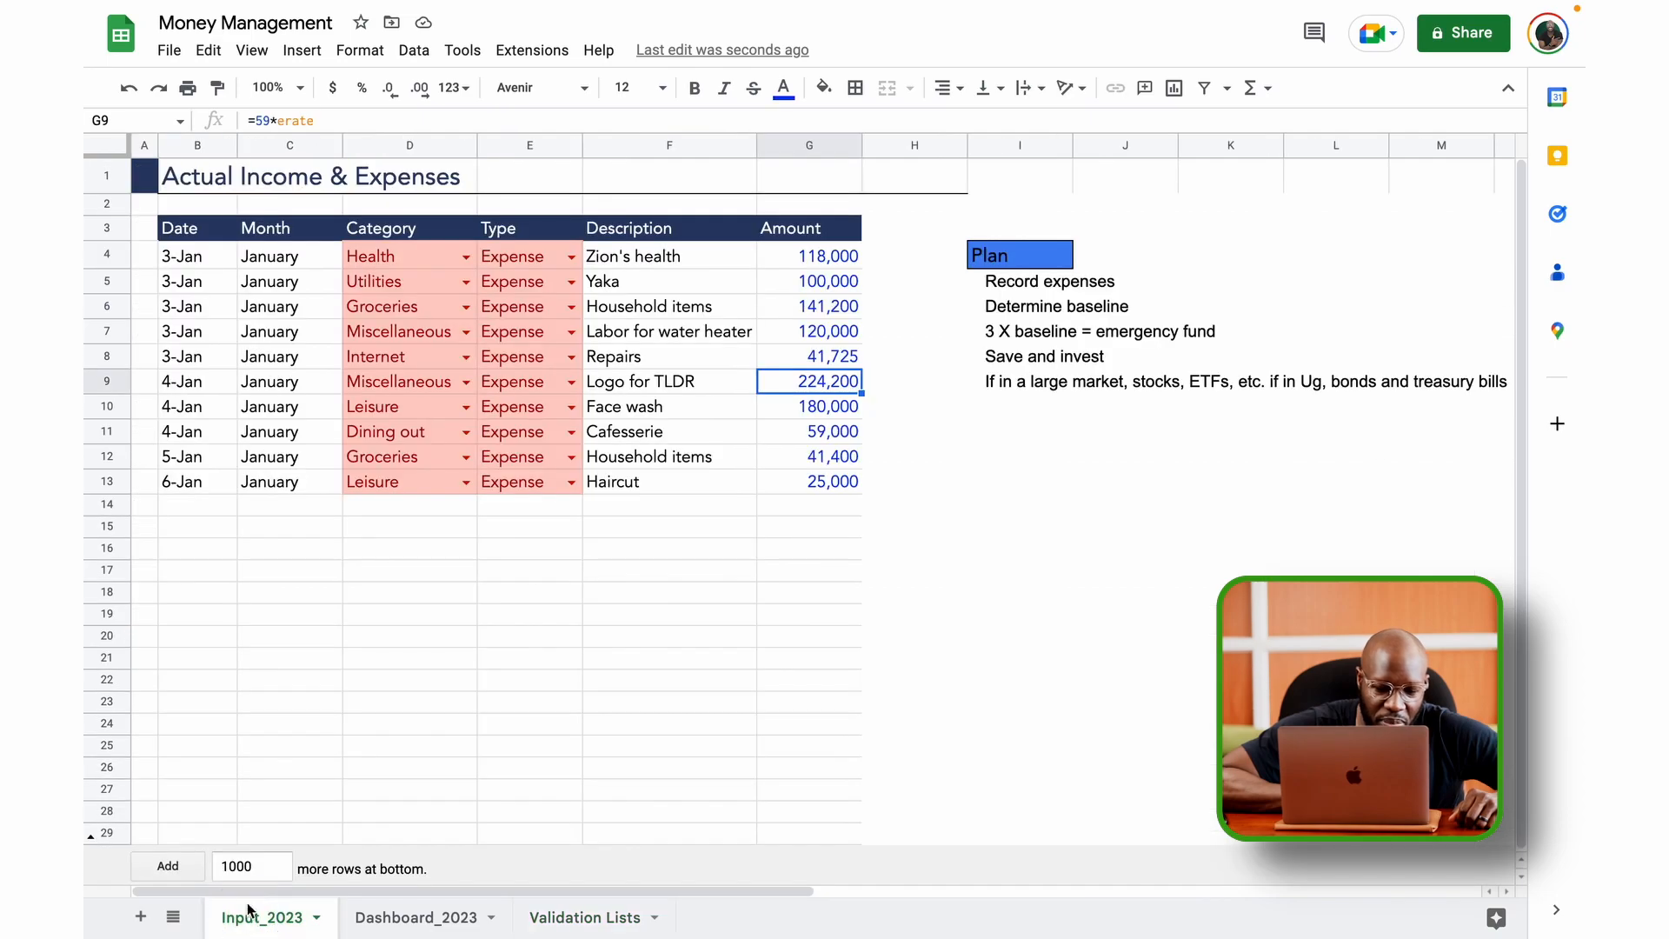
pyautogui.click(466, 485)
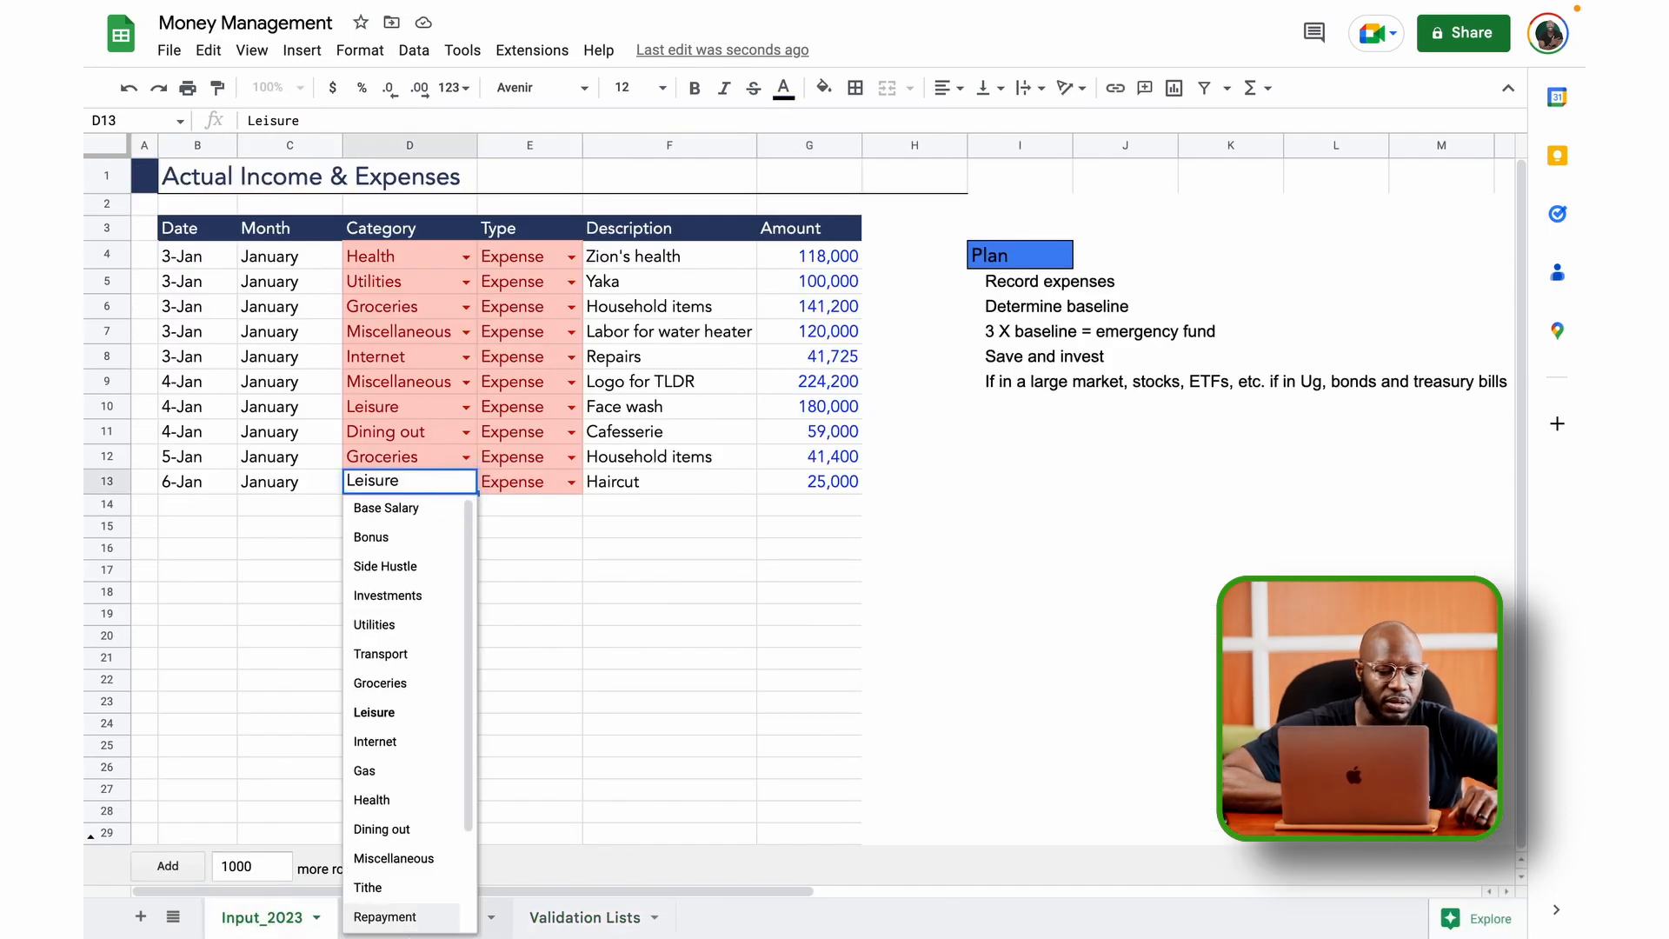
pyautogui.scroll(-2, 408, 821)
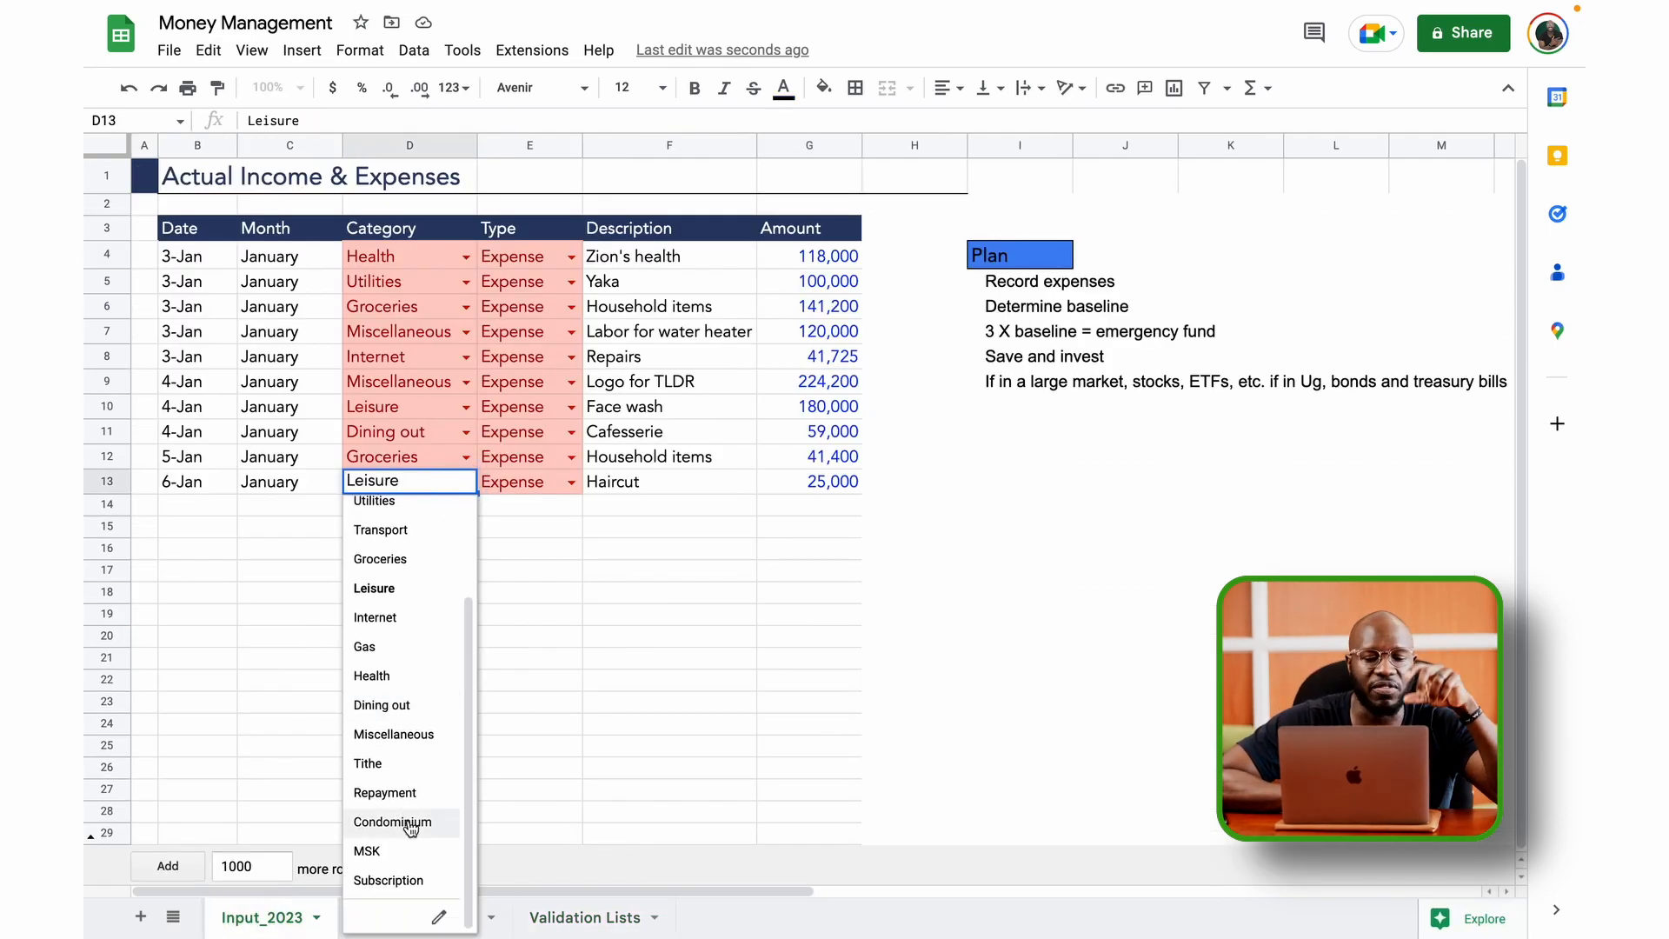
pyautogui.click(613, 756)
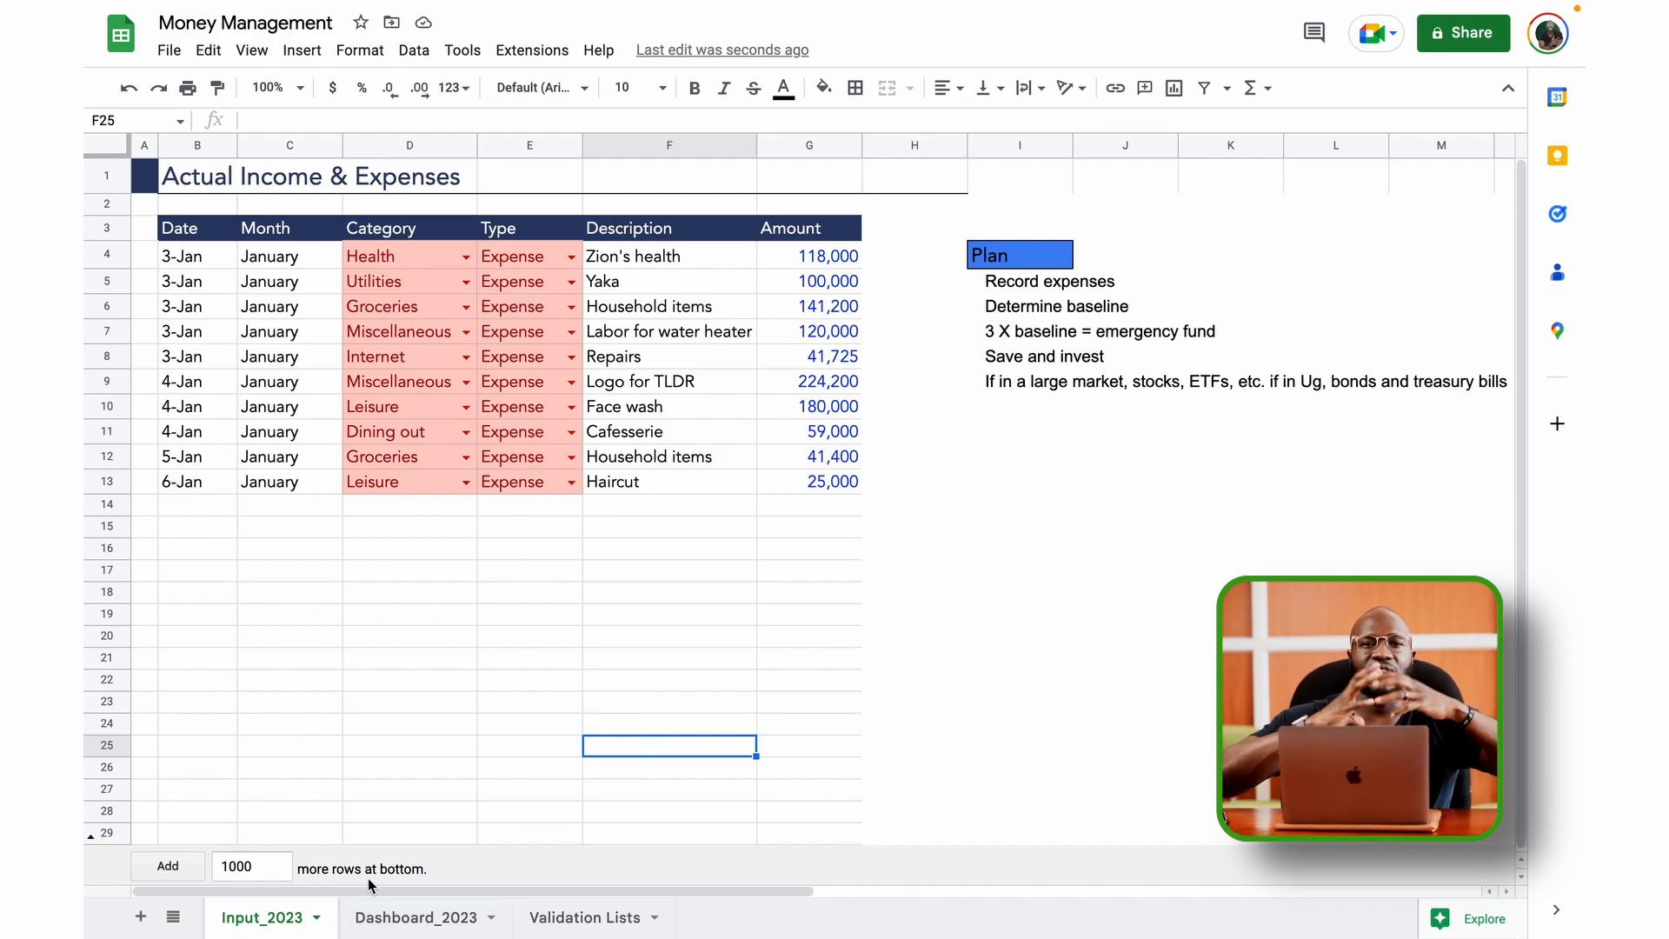
# Hide the Validation Lists sheet again.
pyautogui.click(653, 920)
pyautogui.click(657, 922)
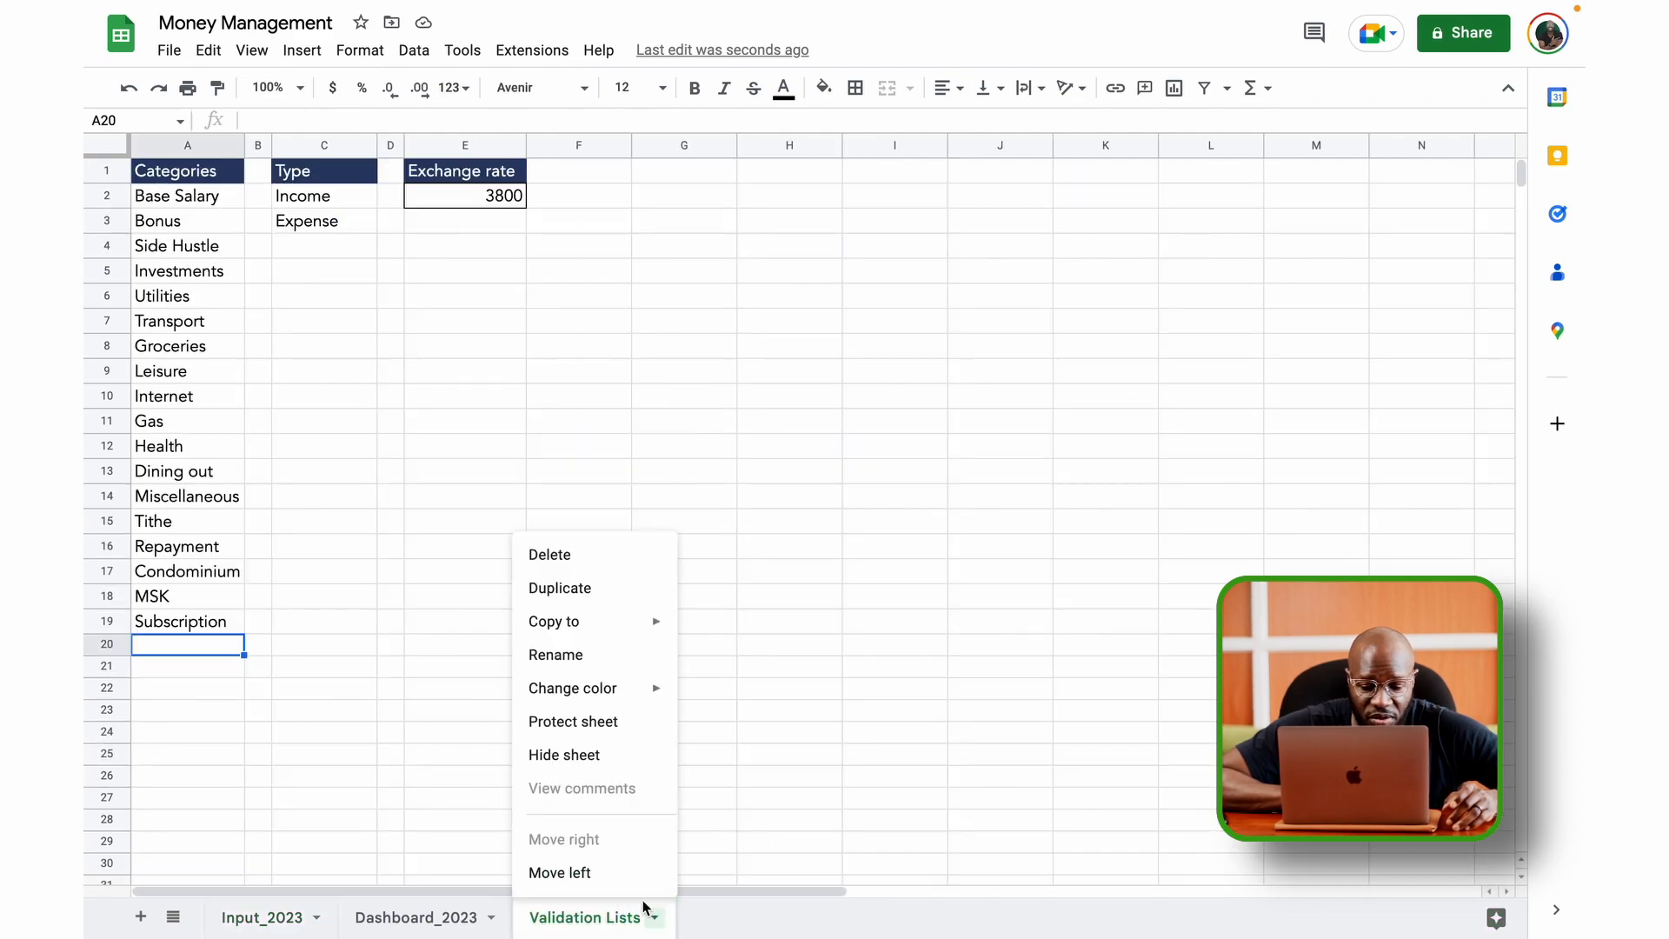
pyautogui.click(587, 754)
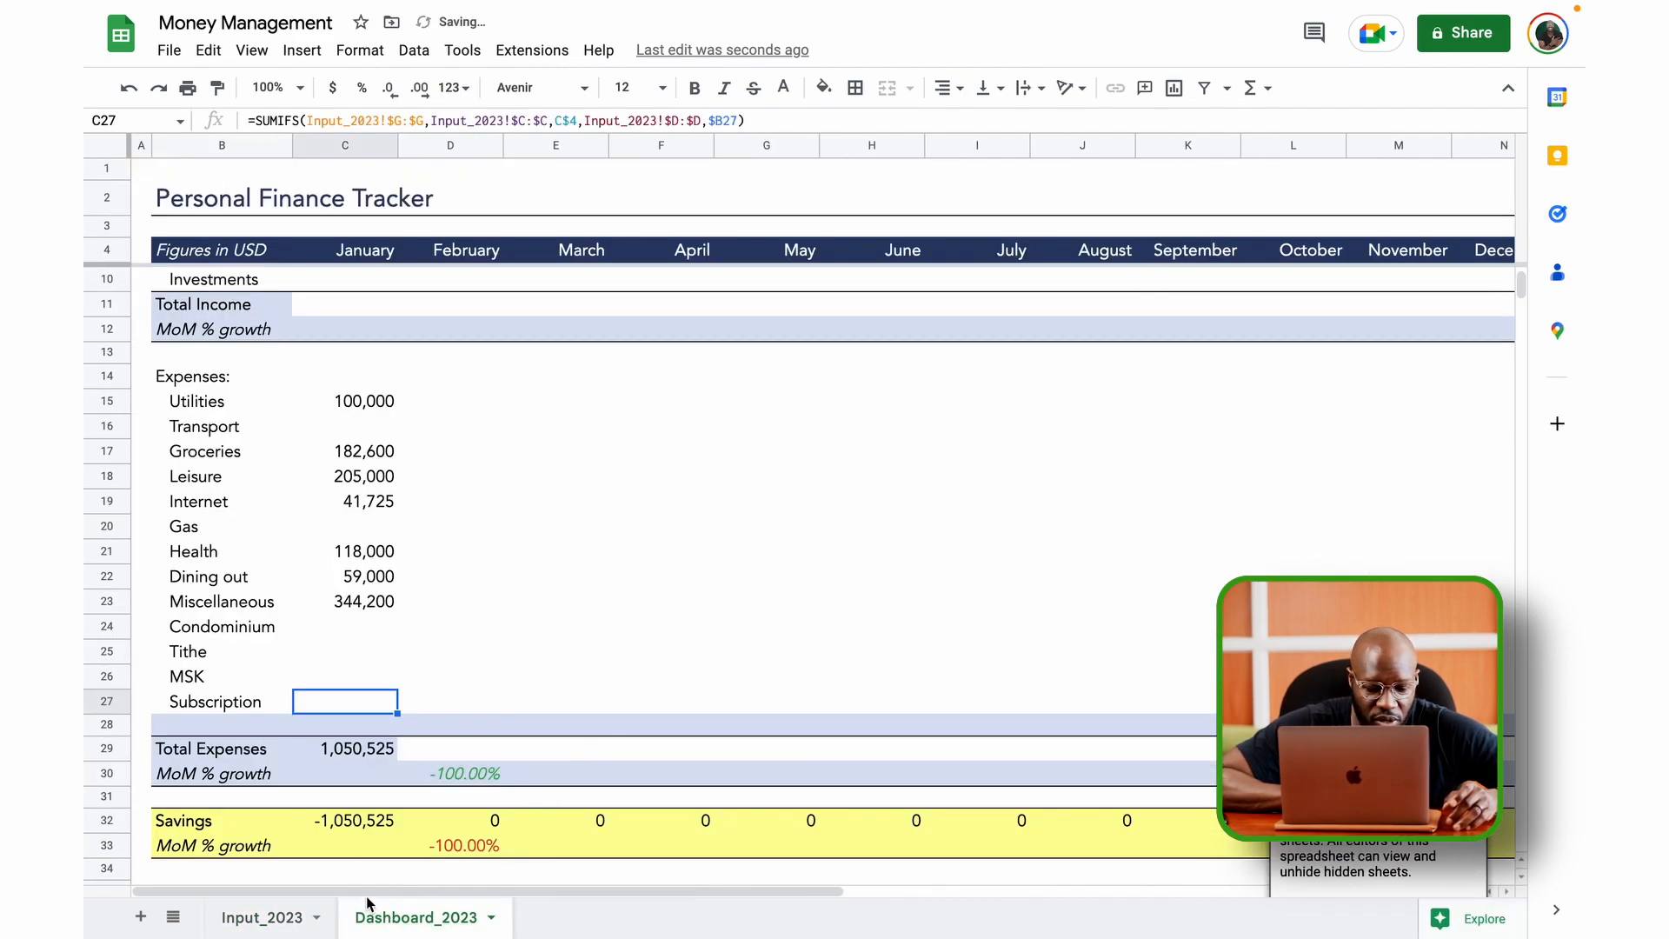